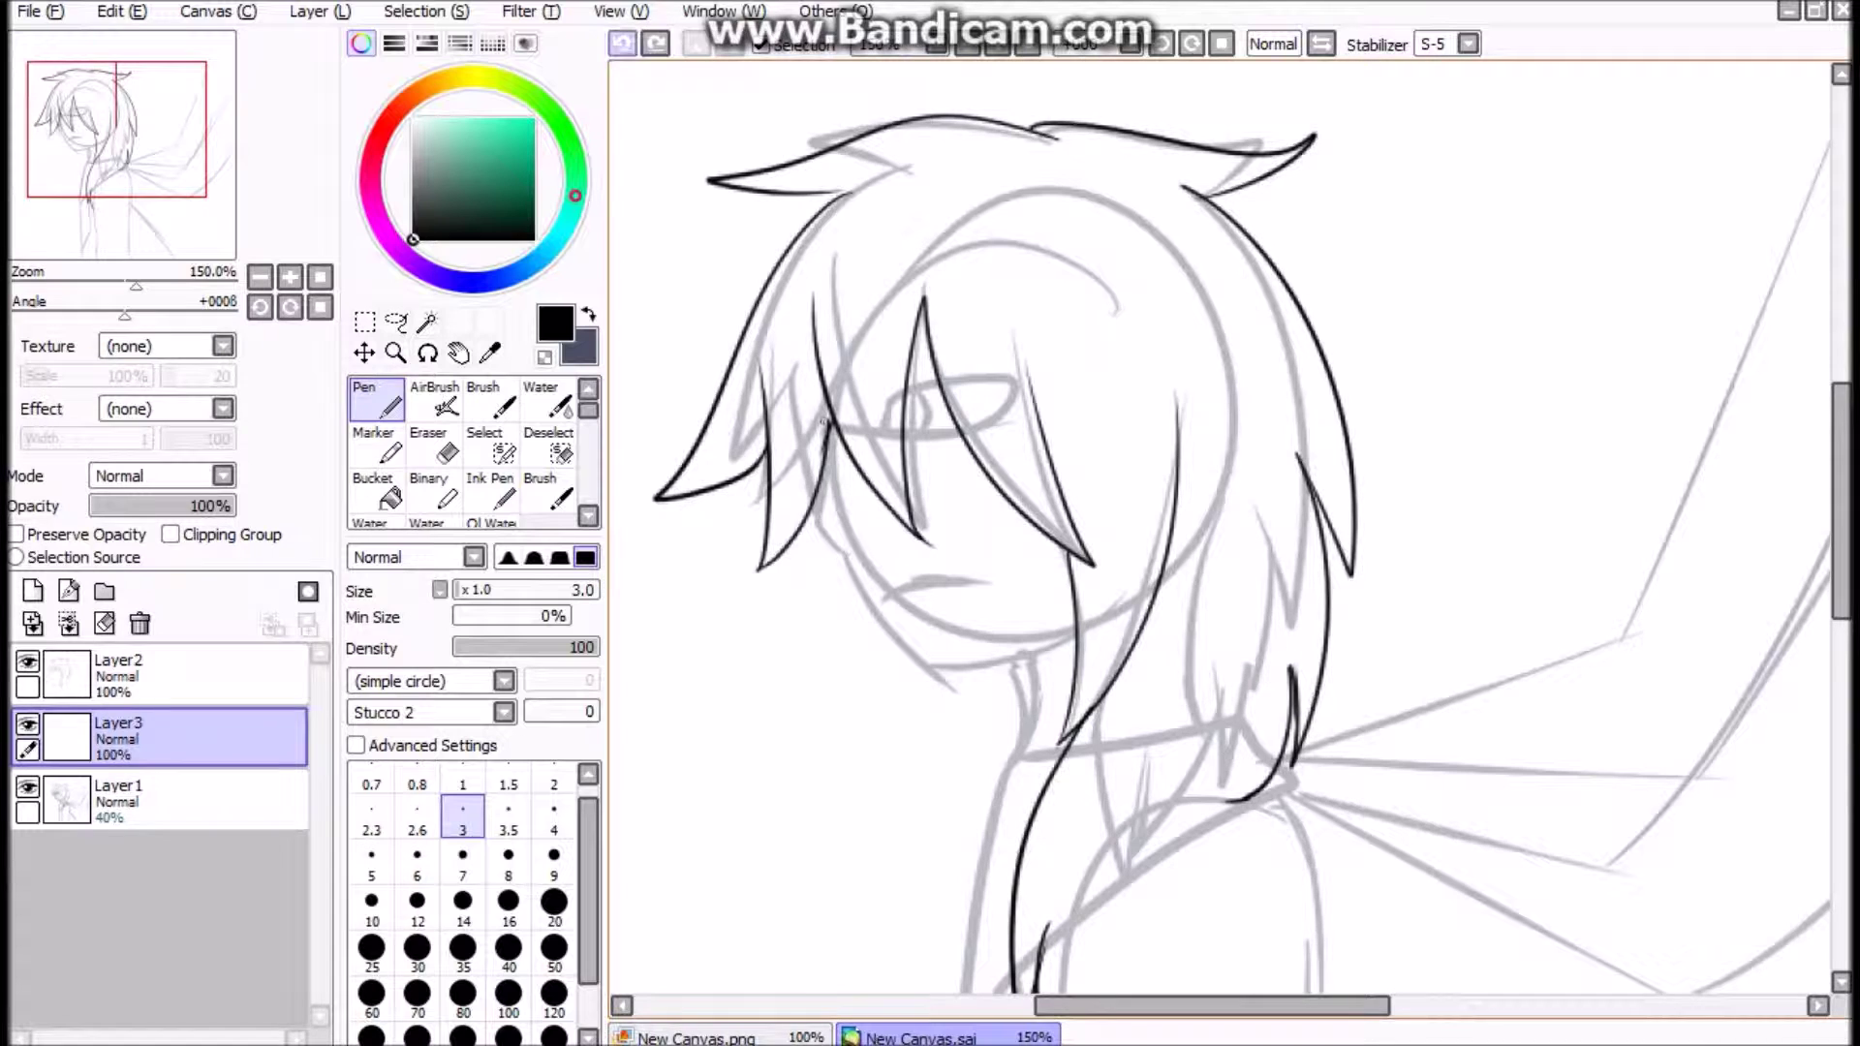
Step: Ink the mouth, jaw, neck and open coat front in black over the grey sketch with the 3 px pen
{"action": "left_click_drag", "start_coordinate": [901, 612], "coordinate": [983, 587]}
{"action": "left_click_drag", "start_coordinate": [984, 587], "coordinate": [829, 325]}
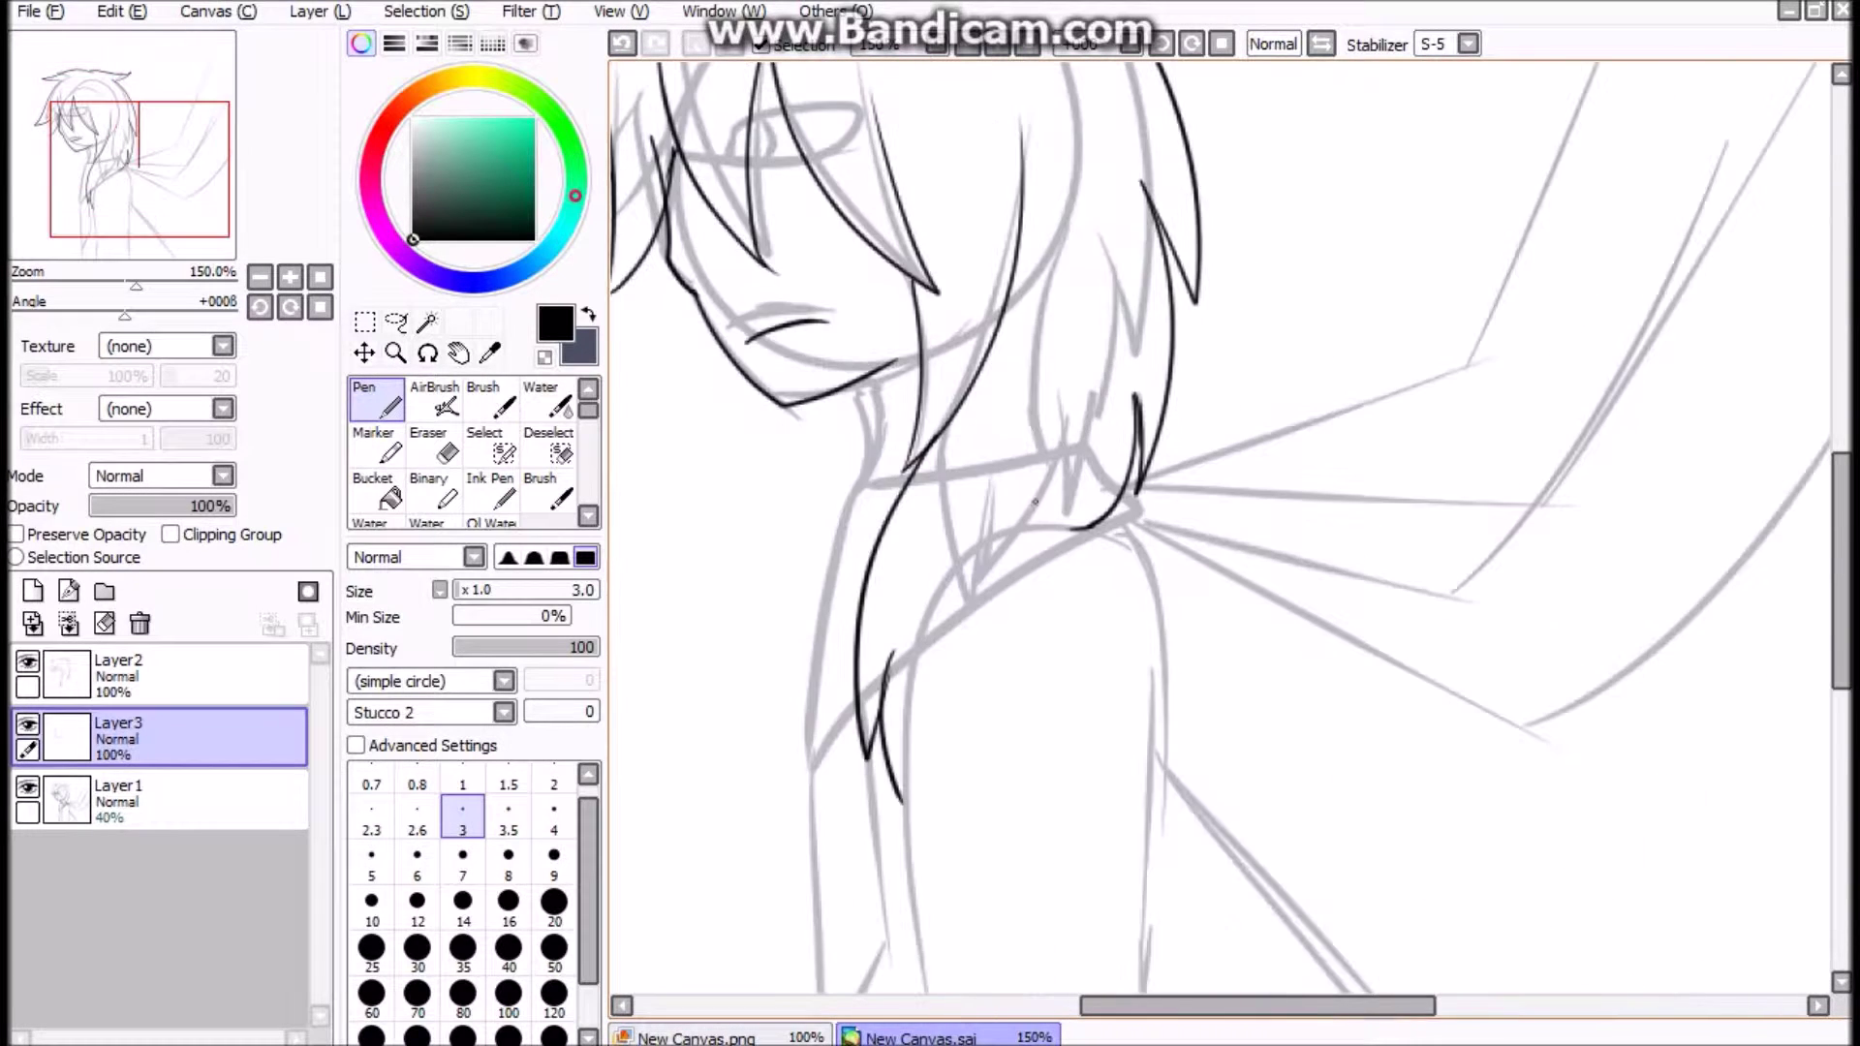
{"action": "mouse_move", "coordinate": [903, 480]}
{"action": "left_mouse_down"}
{"action": "mouse_move", "coordinate": [891, 596]}
{"action": "mouse_move", "coordinate": [962, 384]}
{"action": "left_mouse_up"}
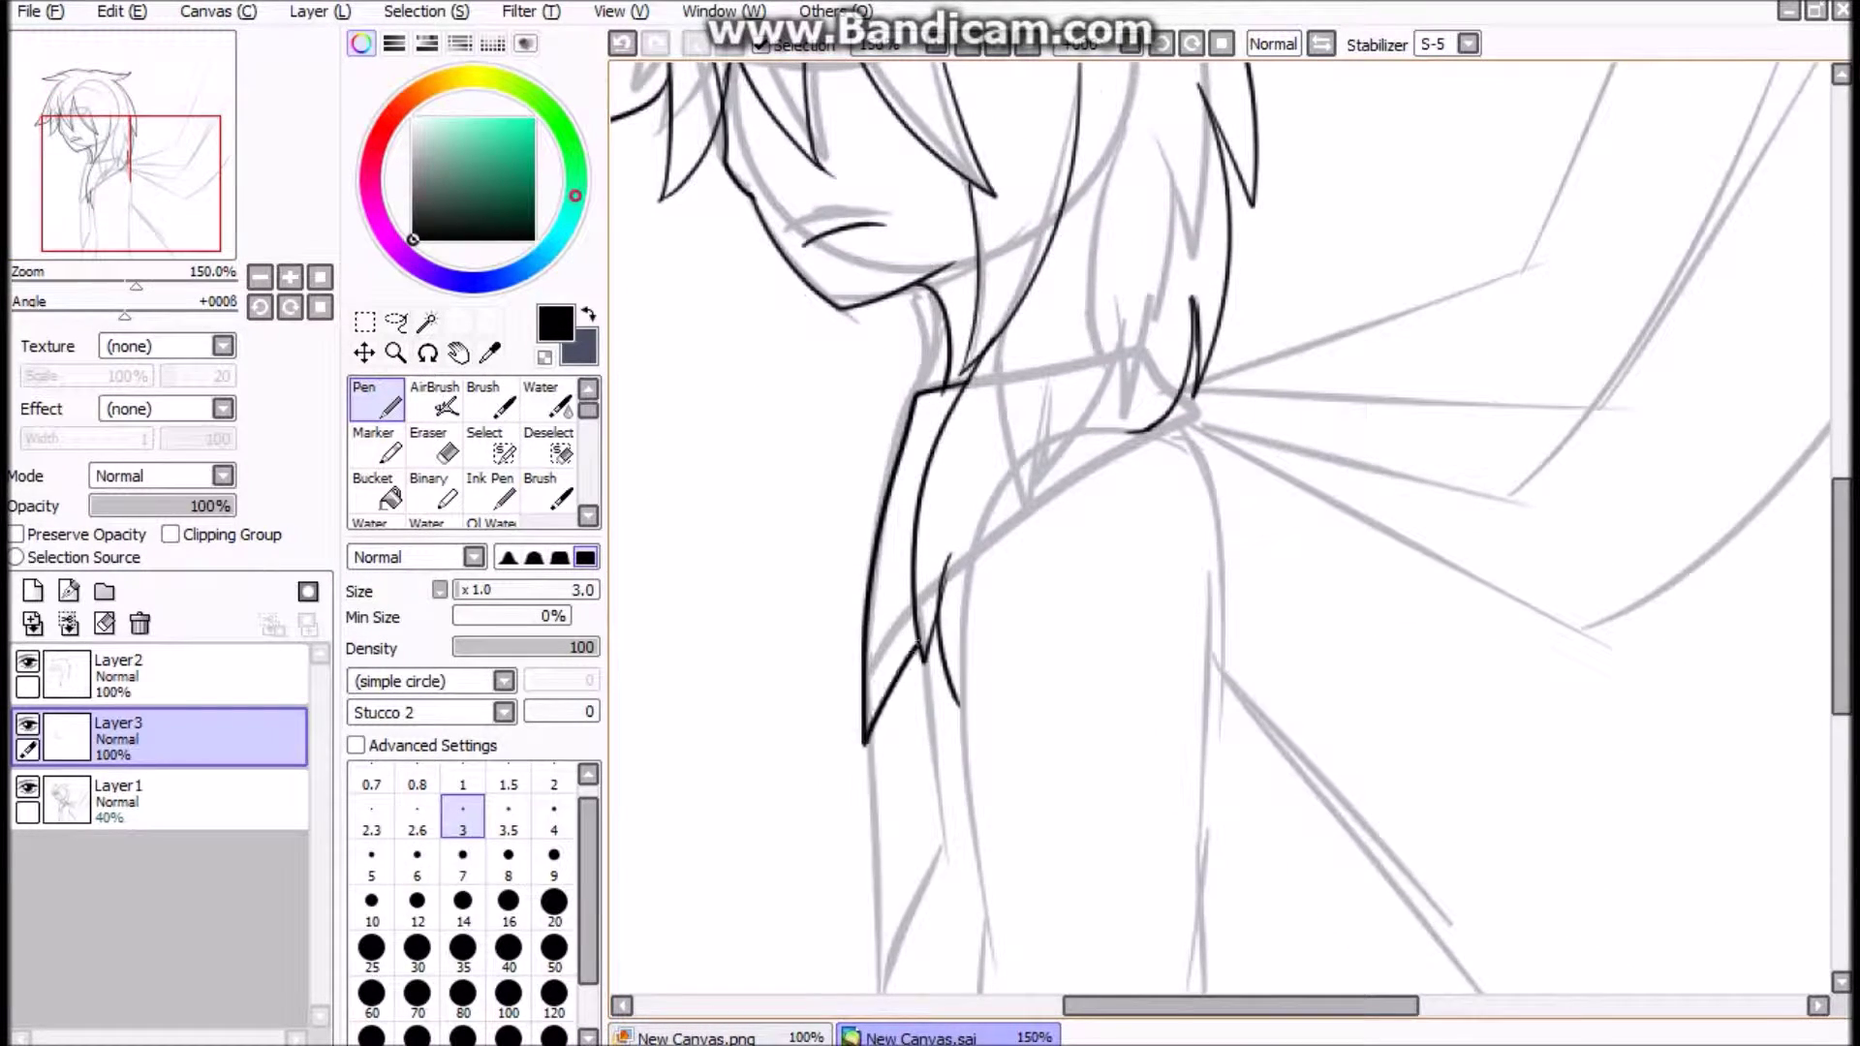
{"action": "scroll", "coordinate": [1221, 533], "scroll_direction": "down", "scroll_amount": 3}
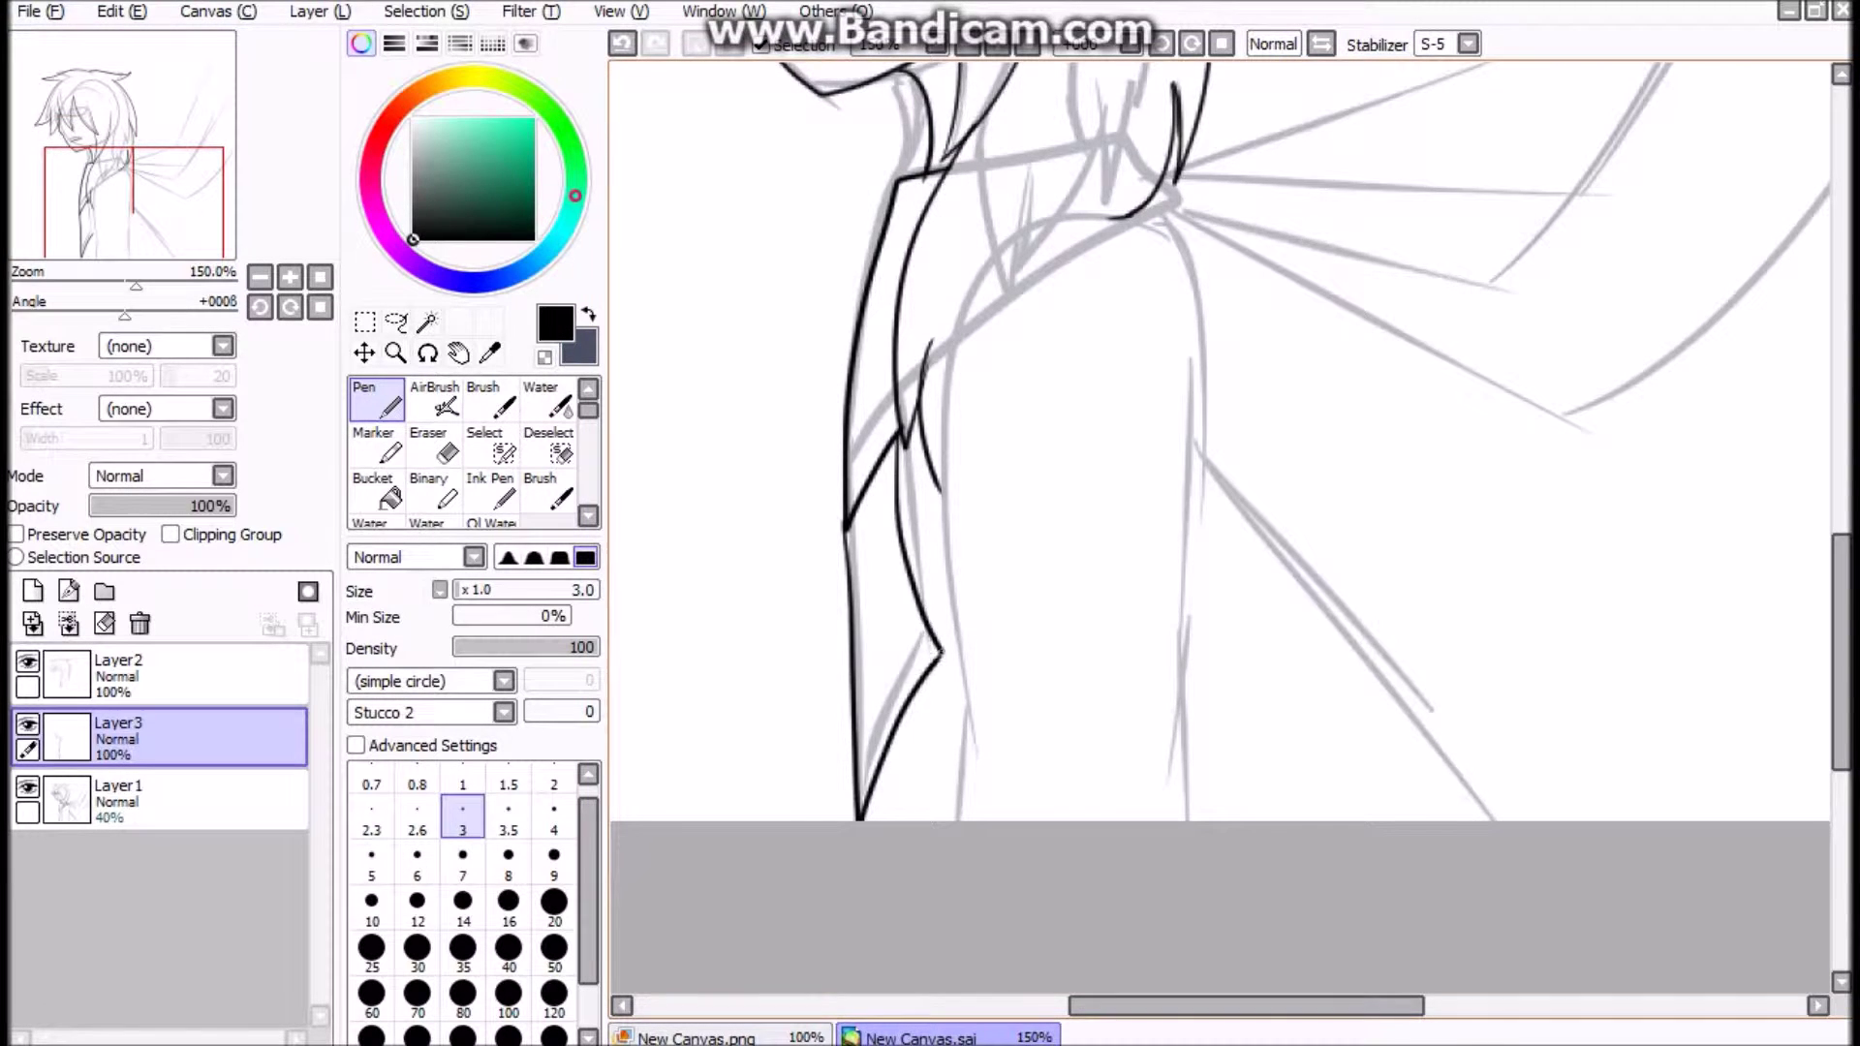
Step: Ink the shoulder, sleeve and back outlines, and erase the hair line that overlaps the shoulder
{"action": "scroll", "coordinate": [940, 652], "scroll_direction": "up", "scroll_amount": 5}
{"action": "scroll", "coordinate": [1207, 349], "scroll_direction": "down", "scroll_amount": 3}
{"action": "left_click_drag", "start_coordinate": [1183, 345], "coordinate": [1048, 393]}
{"action": "key", "text": "e"}
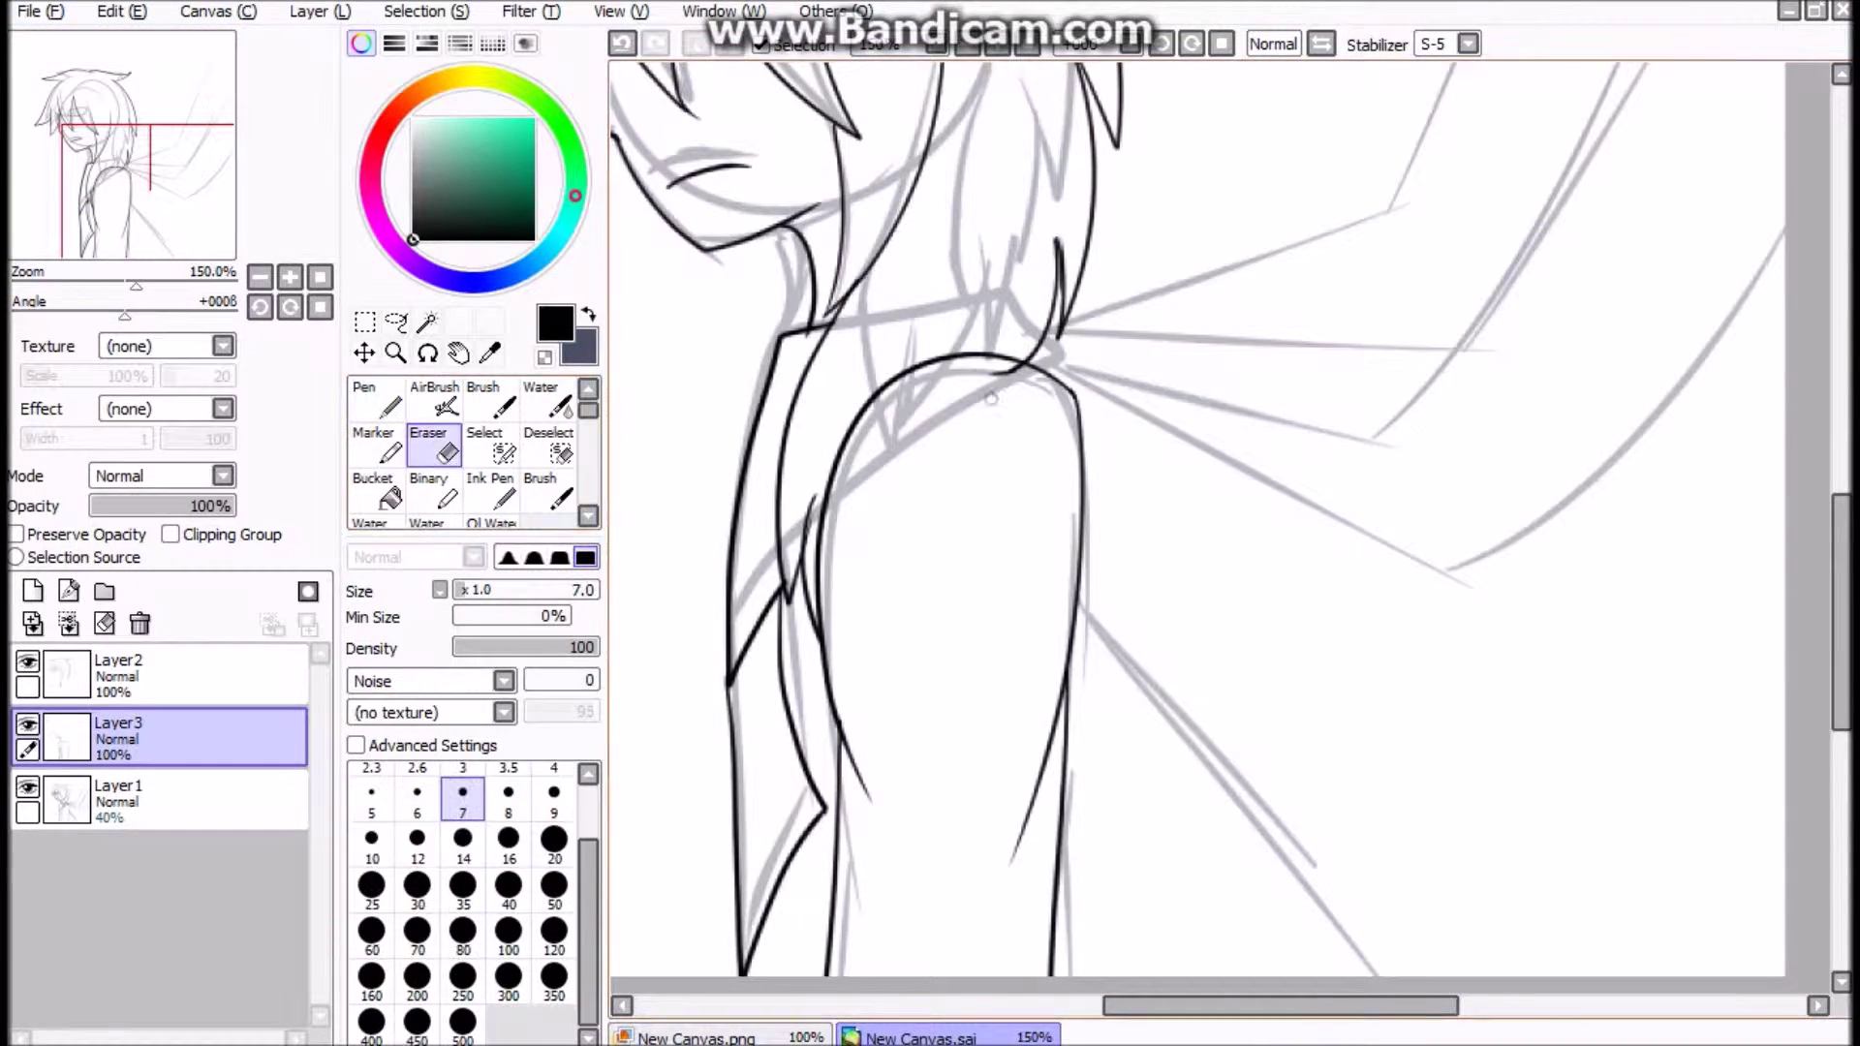
{"action": "key", "text": "Up"}
{"action": "left_click_drag", "start_coordinate": [1023, 407], "coordinate": [1207, 668]}
Step: Add a new layer and ink the eye outline and the eyebrow in black with the 3 px pen
{"action": "scroll", "coordinate": [1231, 528], "scroll_direction": "up", "scroll_amount": 2}
{"action": "key", "text": "ctrl+shift+n"}
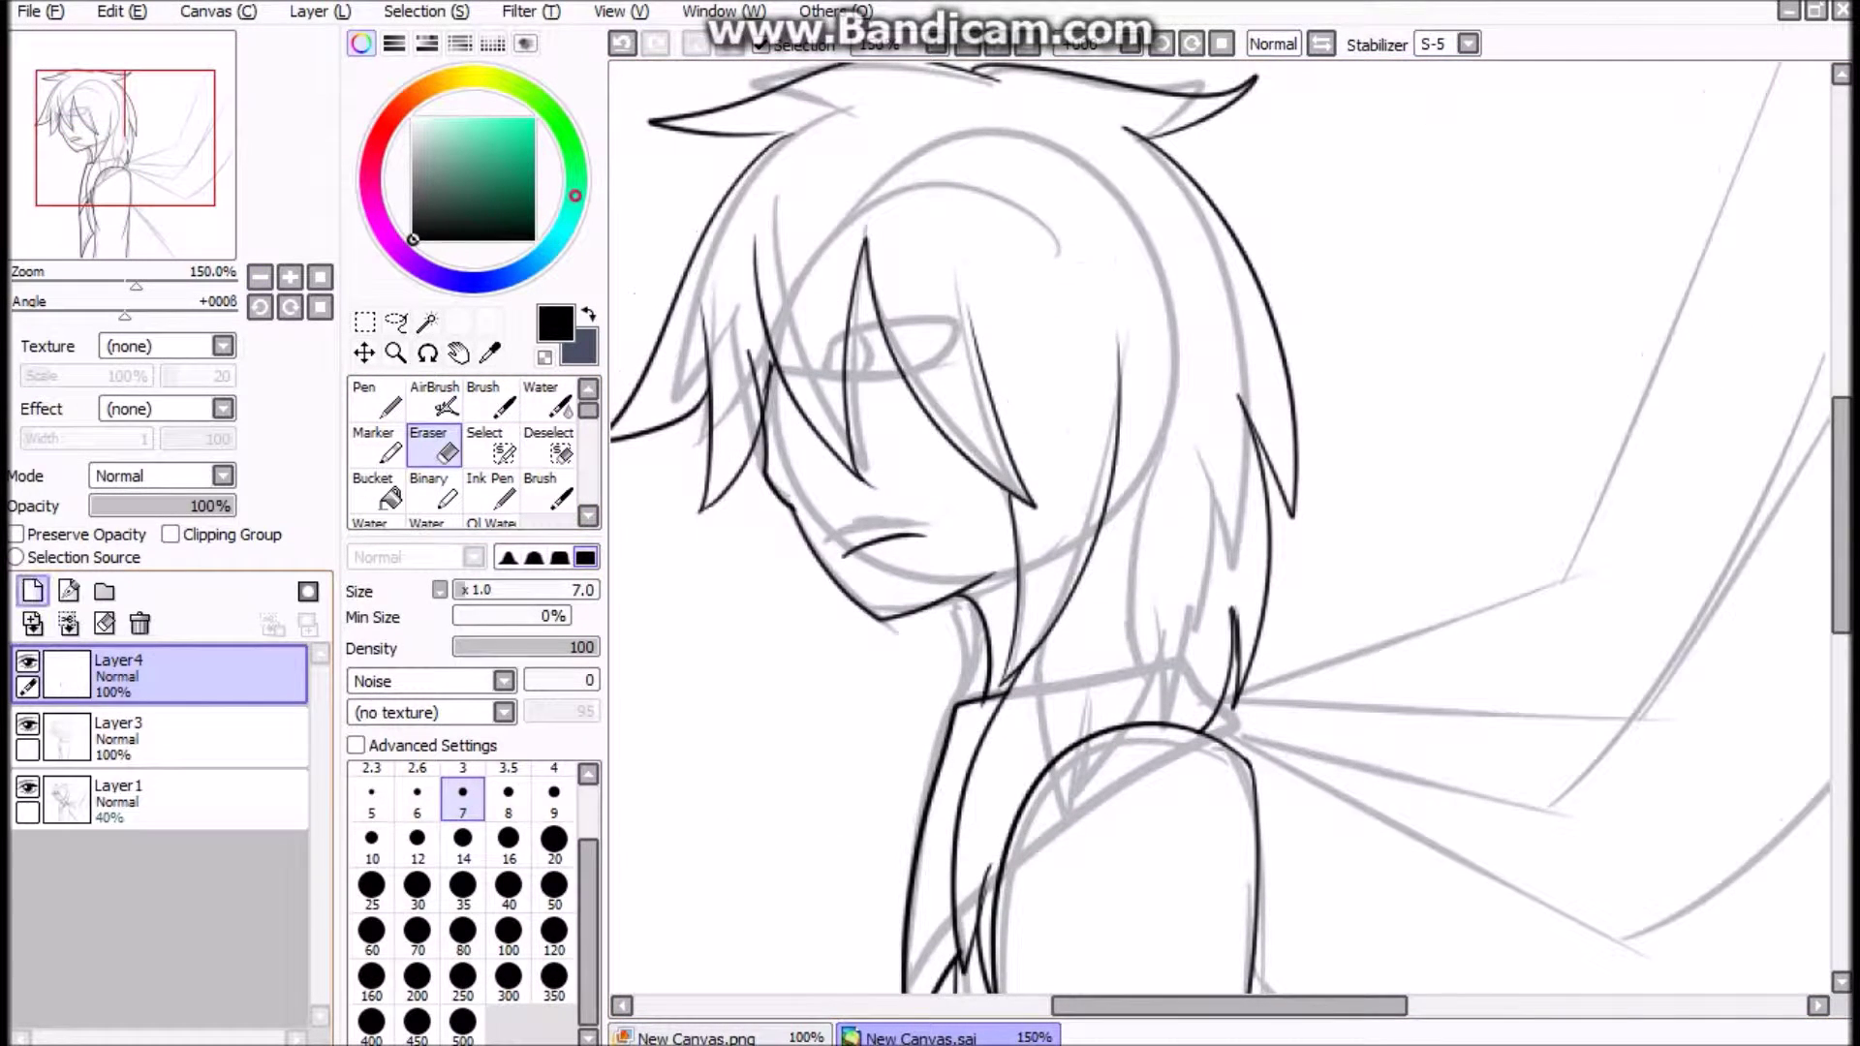
{"action": "key", "text": "n"}
{"action": "key", "text": "ctrl+z"}
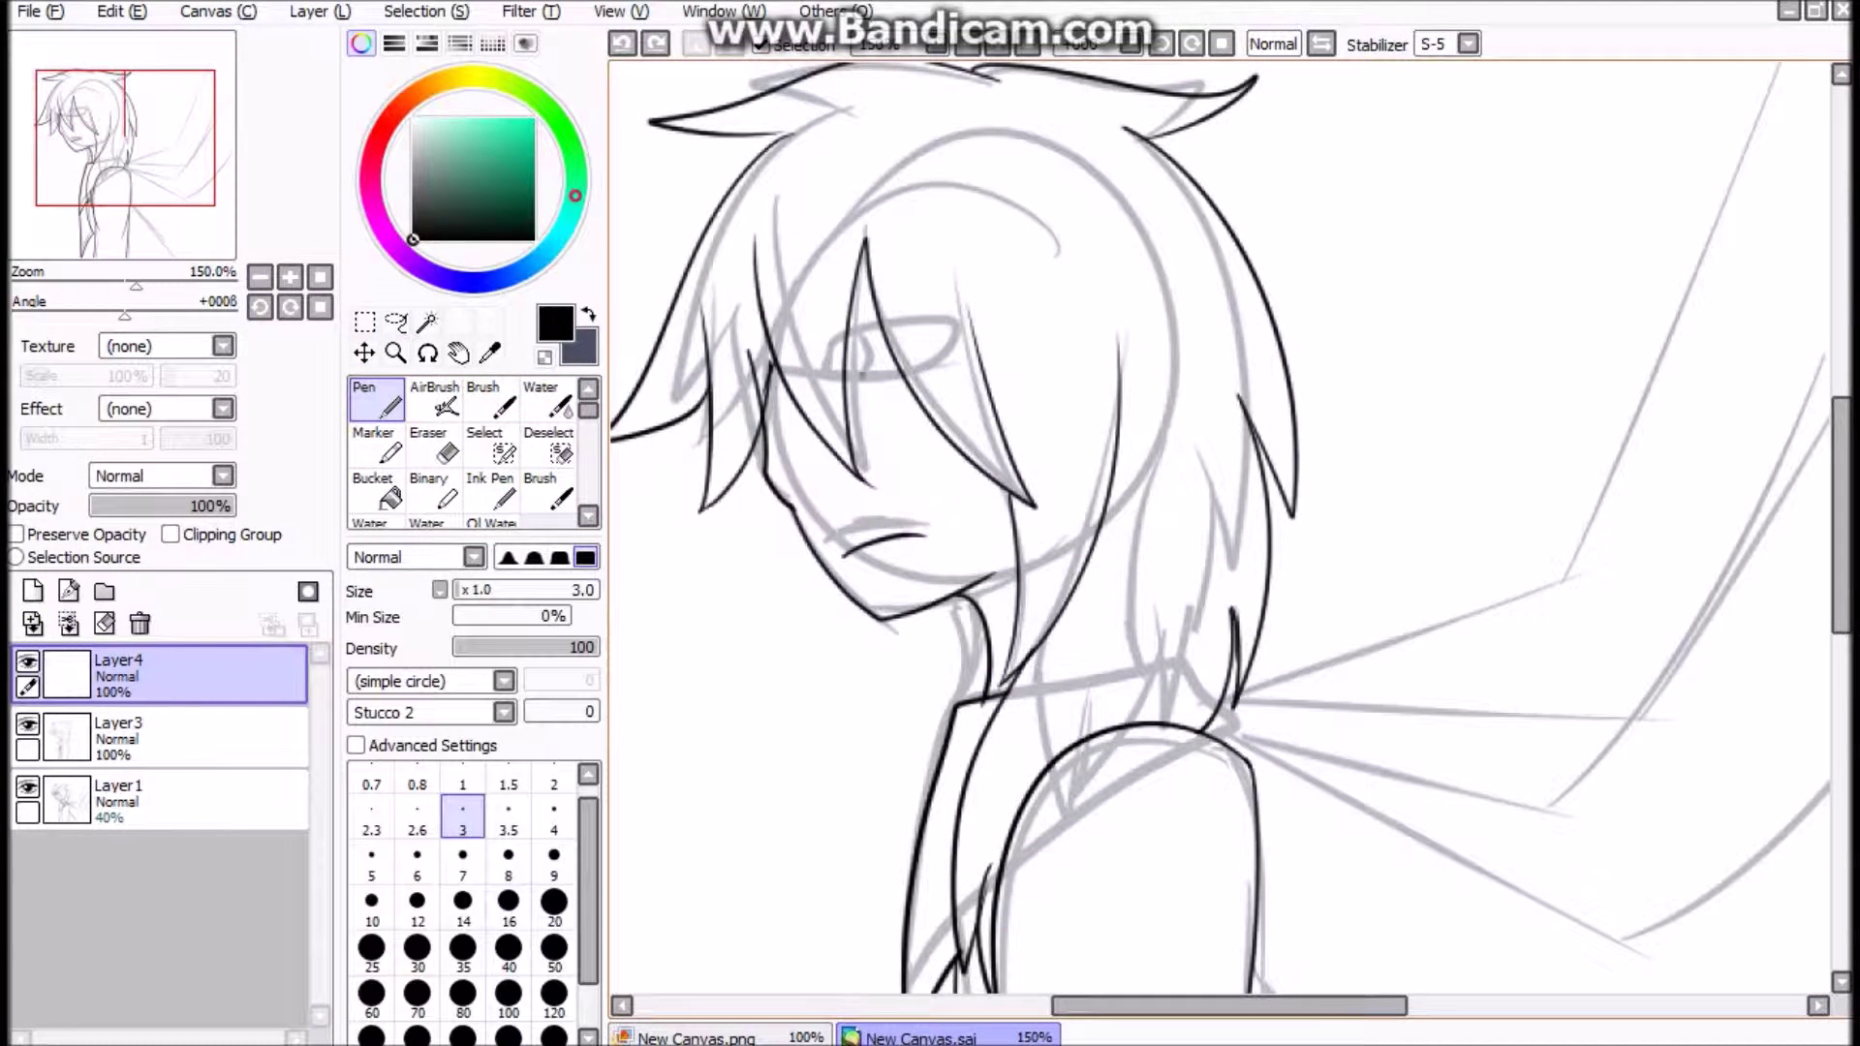
{"action": "scroll", "coordinate": [1230, 528], "scroll_direction": "down", "scroll_amount": 4}
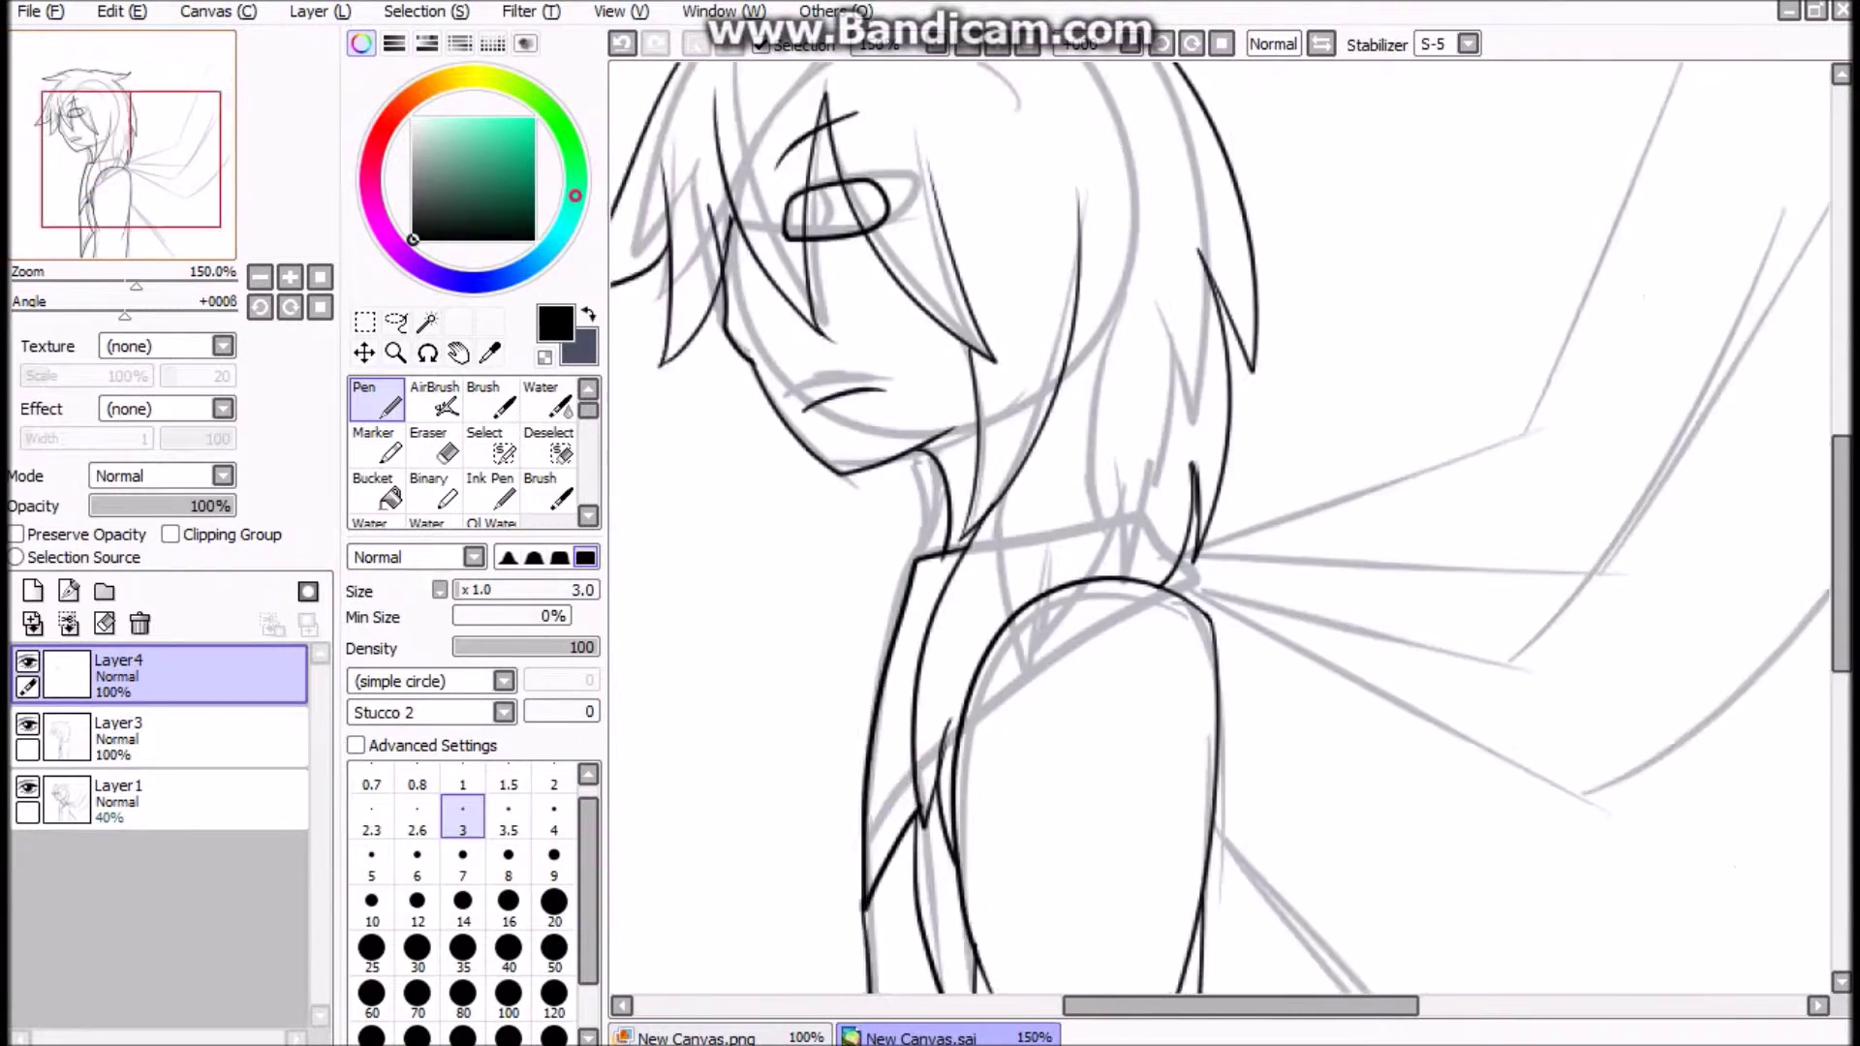
{"action": "scroll", "coordinate": [1231, 528], "scroll_direction": "up", "scroll_amount": 3}
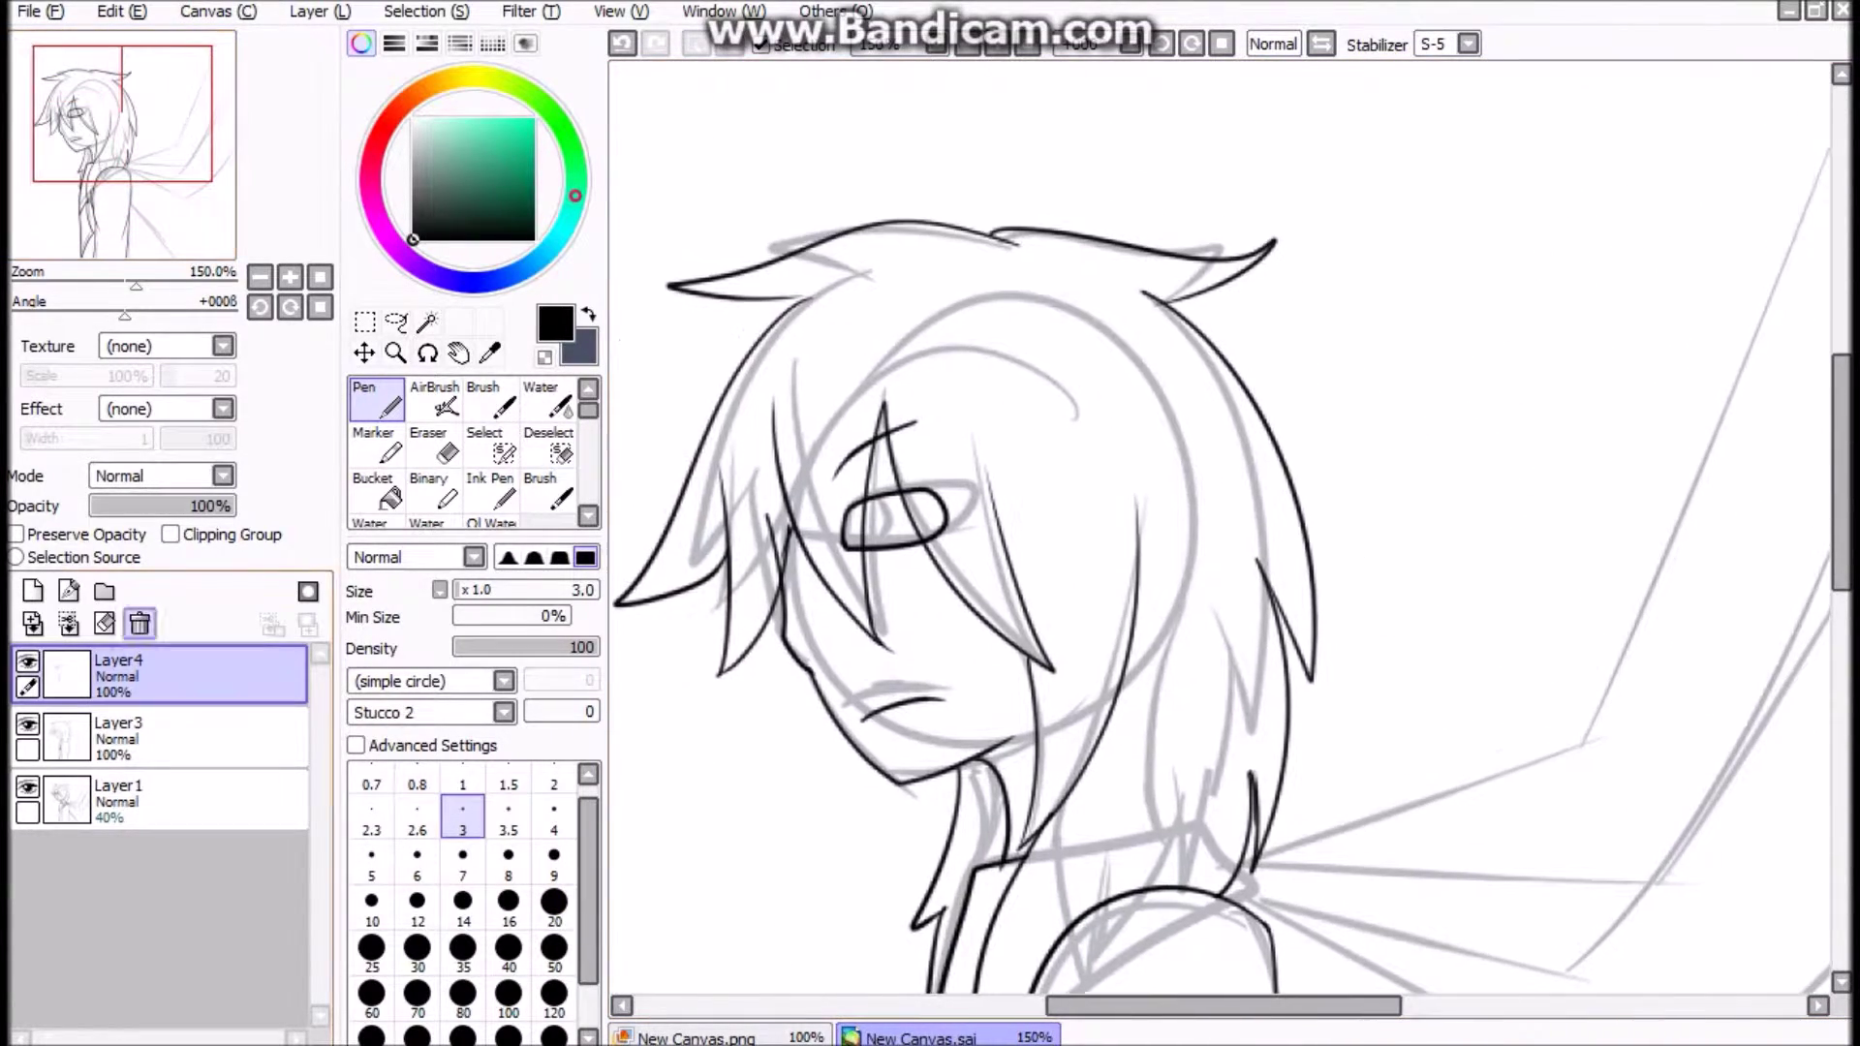
Step: Add a layer below the eye outline and paint a brown oval iris with the pen at size 14
{"action": "key", "text": "ctrl+shift+n"}
{"action": "scroll", "coordinate": [1230, 528], "scroll_direction": "up", "scroll_amount": 3}
{"action": "left_click", "coordinate": [431, 85]}
{"action": "left_click", "coordinate": [502, 196]}
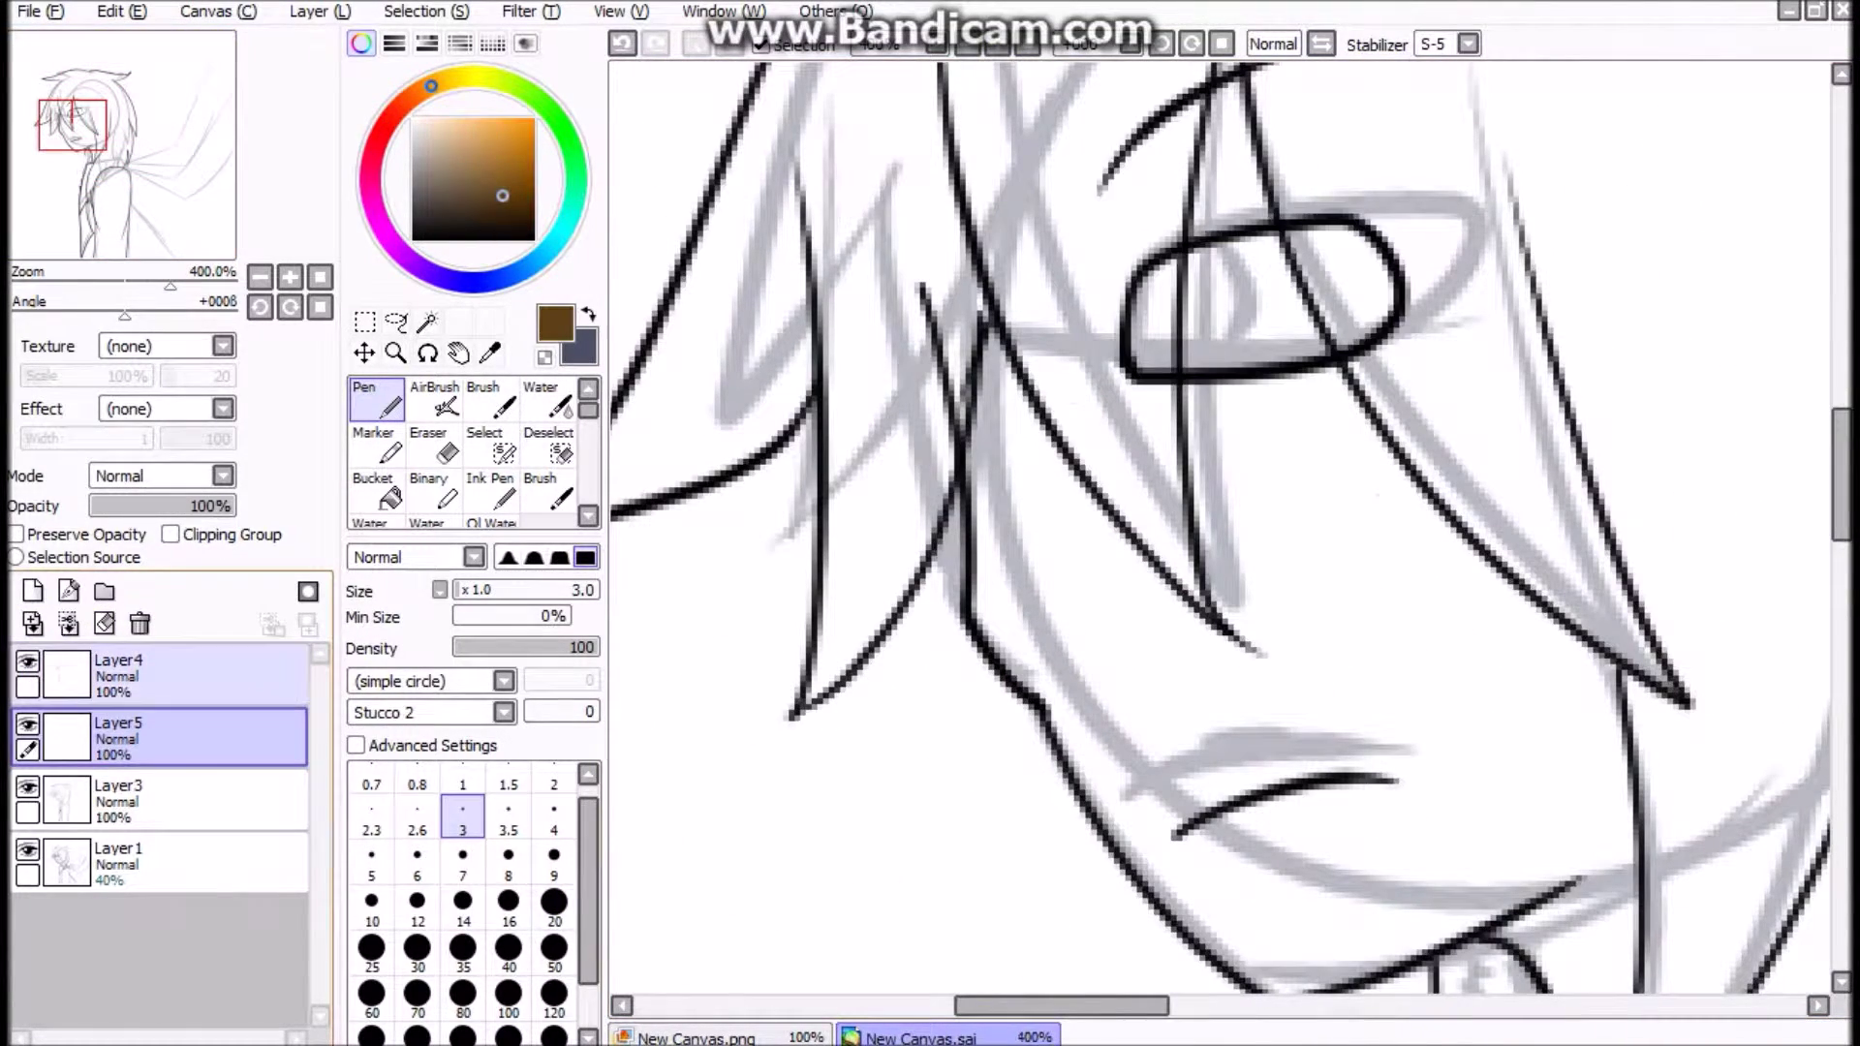
{"action": "left_click", "coordinate": [463, 901]}
{"action": "mouse_move", "coordinate": [1163, 378]}
{"action": "left_mouse_down"}
{"action": "mouse_move", "coordinate": [1208, 262]}
{"action": "mouse_move", "coordinate": [1124, 416]}
{"action": "left_mouse_up"}
Step: Paint a dark pupil inside the iris on a new Multiply layer and give it the Fringe effect with width 4
{"action": "key", "text": "ctrl+shift+n"}
{"action": "left_click", "coordinate": [155, 475]}
{"action": "left_click", "coordinate": [126, 511]}
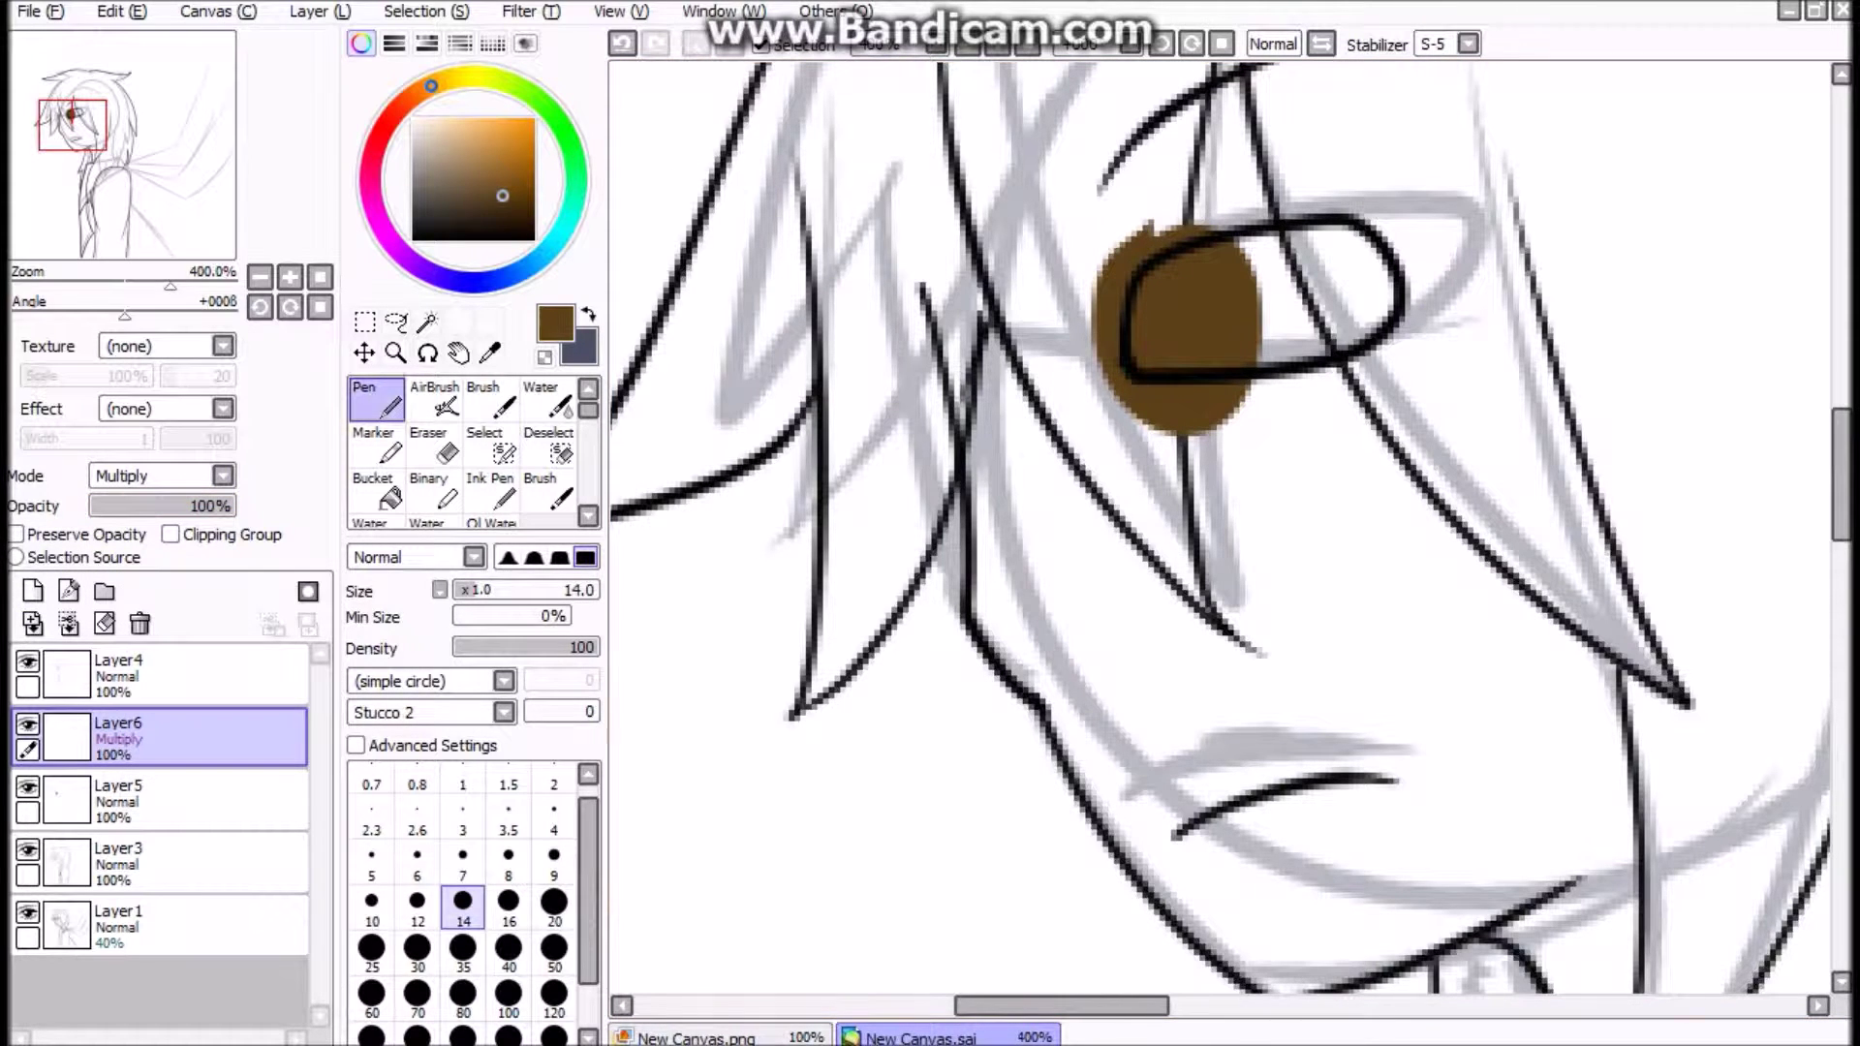
{"action": "left_click_drag", "start_coordinate": [1174, 354], "coordinate": [1158, 291]}
{"action": "left_click", "coordinate": [223, 408]}
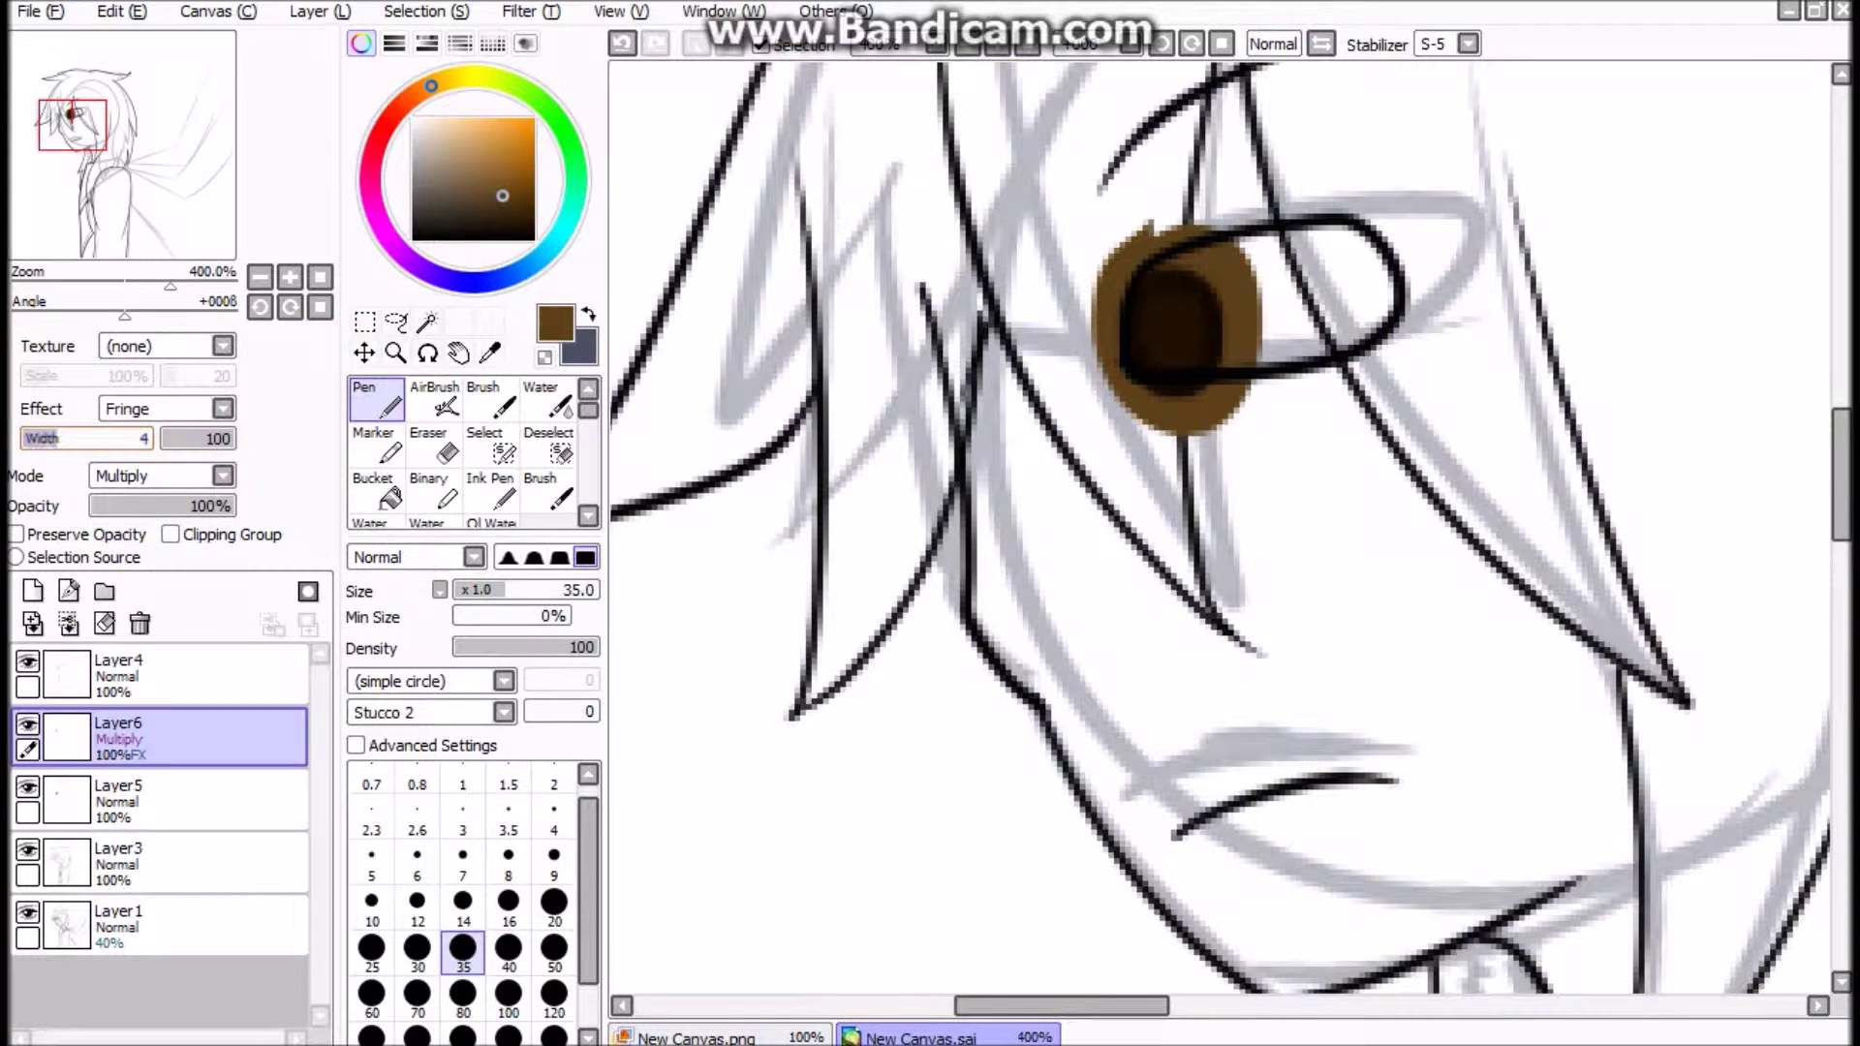
Step: Shade the upper iris in brown with Multiply and no Fringe effect, try the Blur brush, and undo the excess paint
{"action": "left_click_drag", "start_coordinate": [1308, 208], "coordinate": [1012, 276]}
{"action": "left_click", "coordinate": [223, 408]}
{"action": "left_click", "coordinate": [146, 427]}
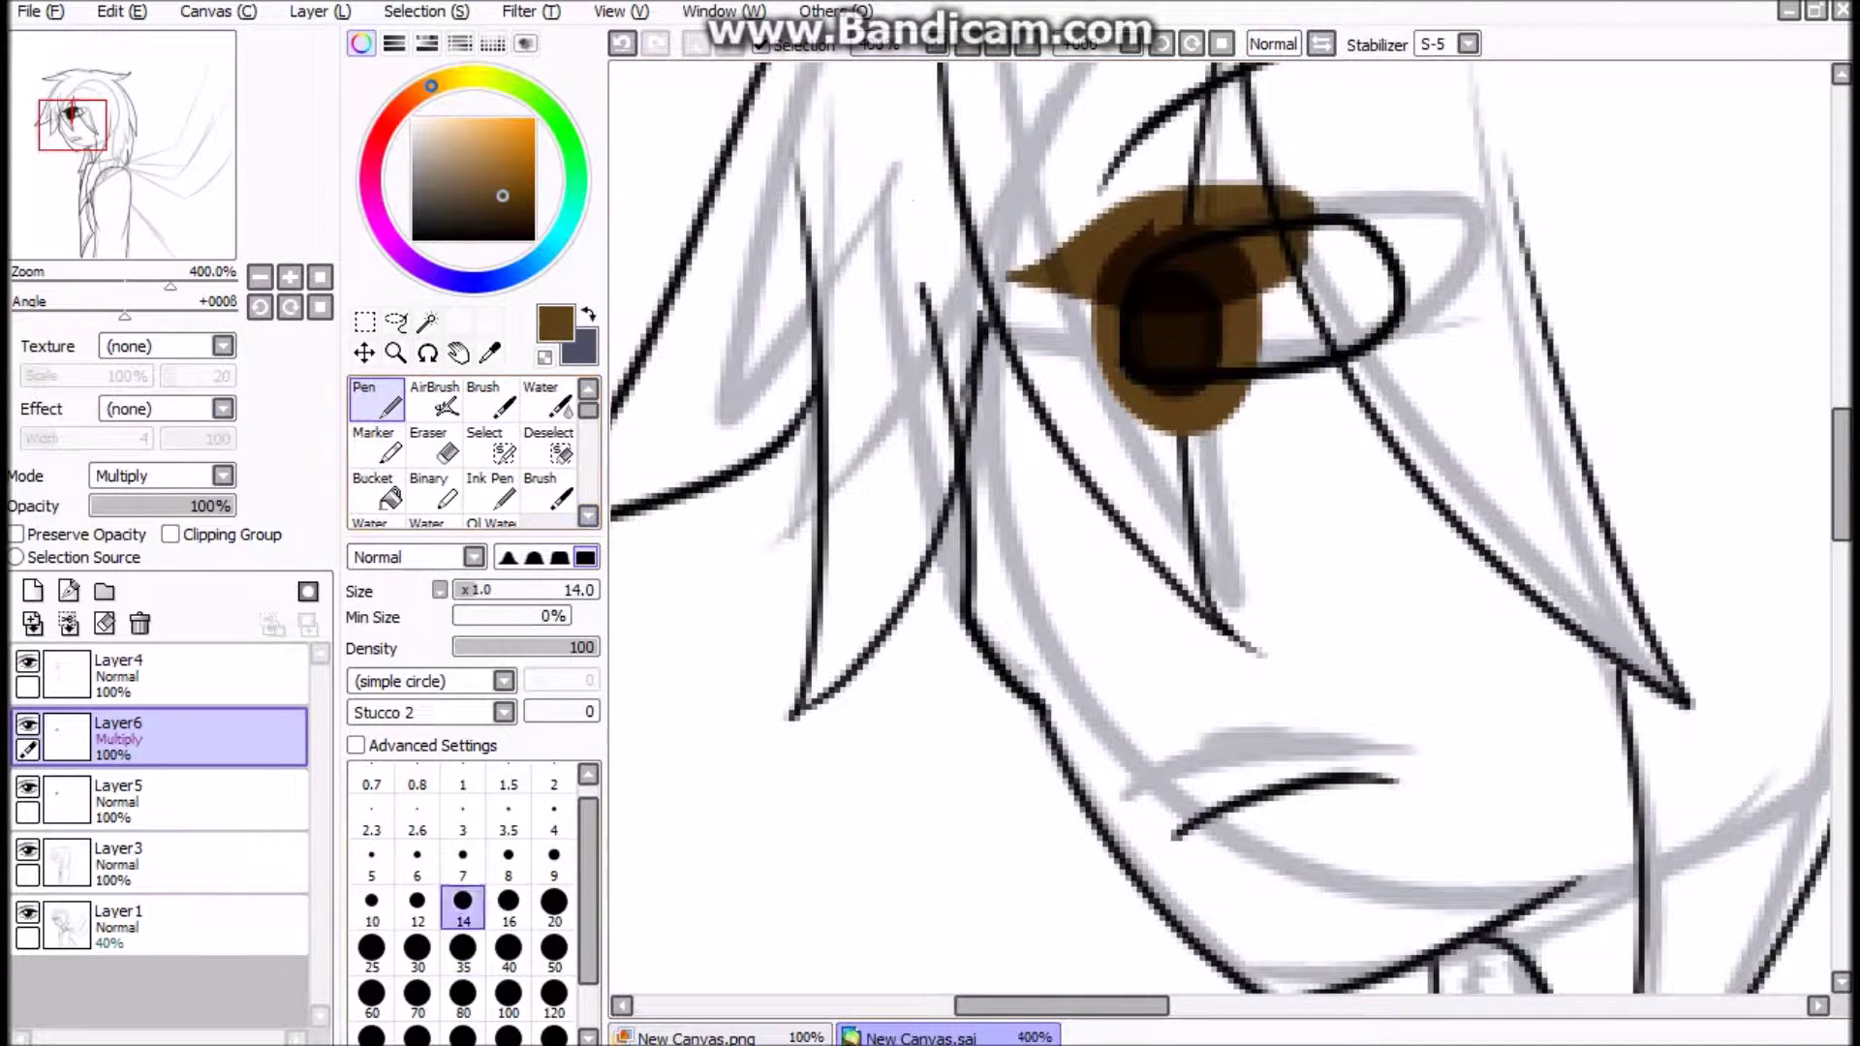
{"action": "left_click_drag", "start_coordinate": [1288, 261], "coordinate": [1017, 329]}
{"action": "scroll", "coordinate": [475, 450], "scroll_direction": "down", "scroll_amount": 1}
{"action": "left_click", "coordinate": [548, 518]}
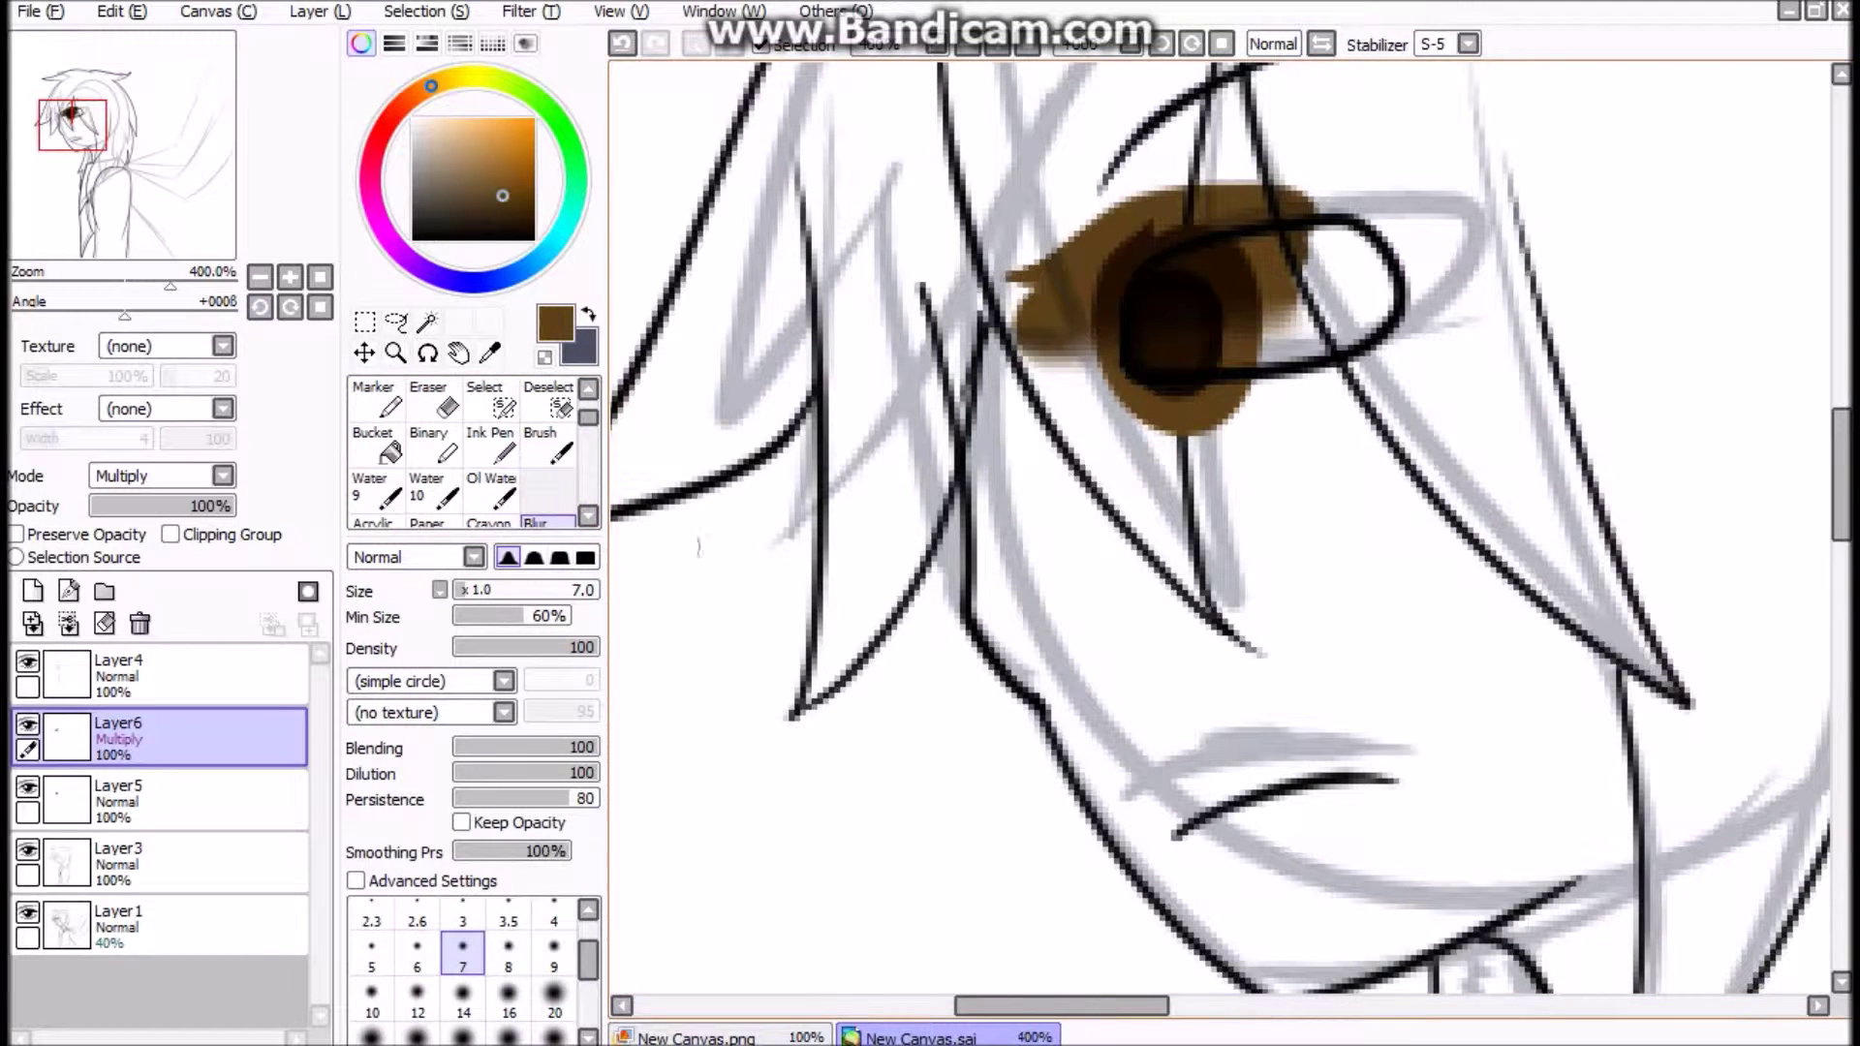
{"action": "key", "text": "ctrl+z"}
{"action": "key", "text": "ctrl+z"}
{"action": "key", "text": "ctrl+z"}
Step: Paint white reflections on both sides of the iris, blend them with the Blur brush, and set the layer to Luminosity
{"action": "key", "text": "n"}
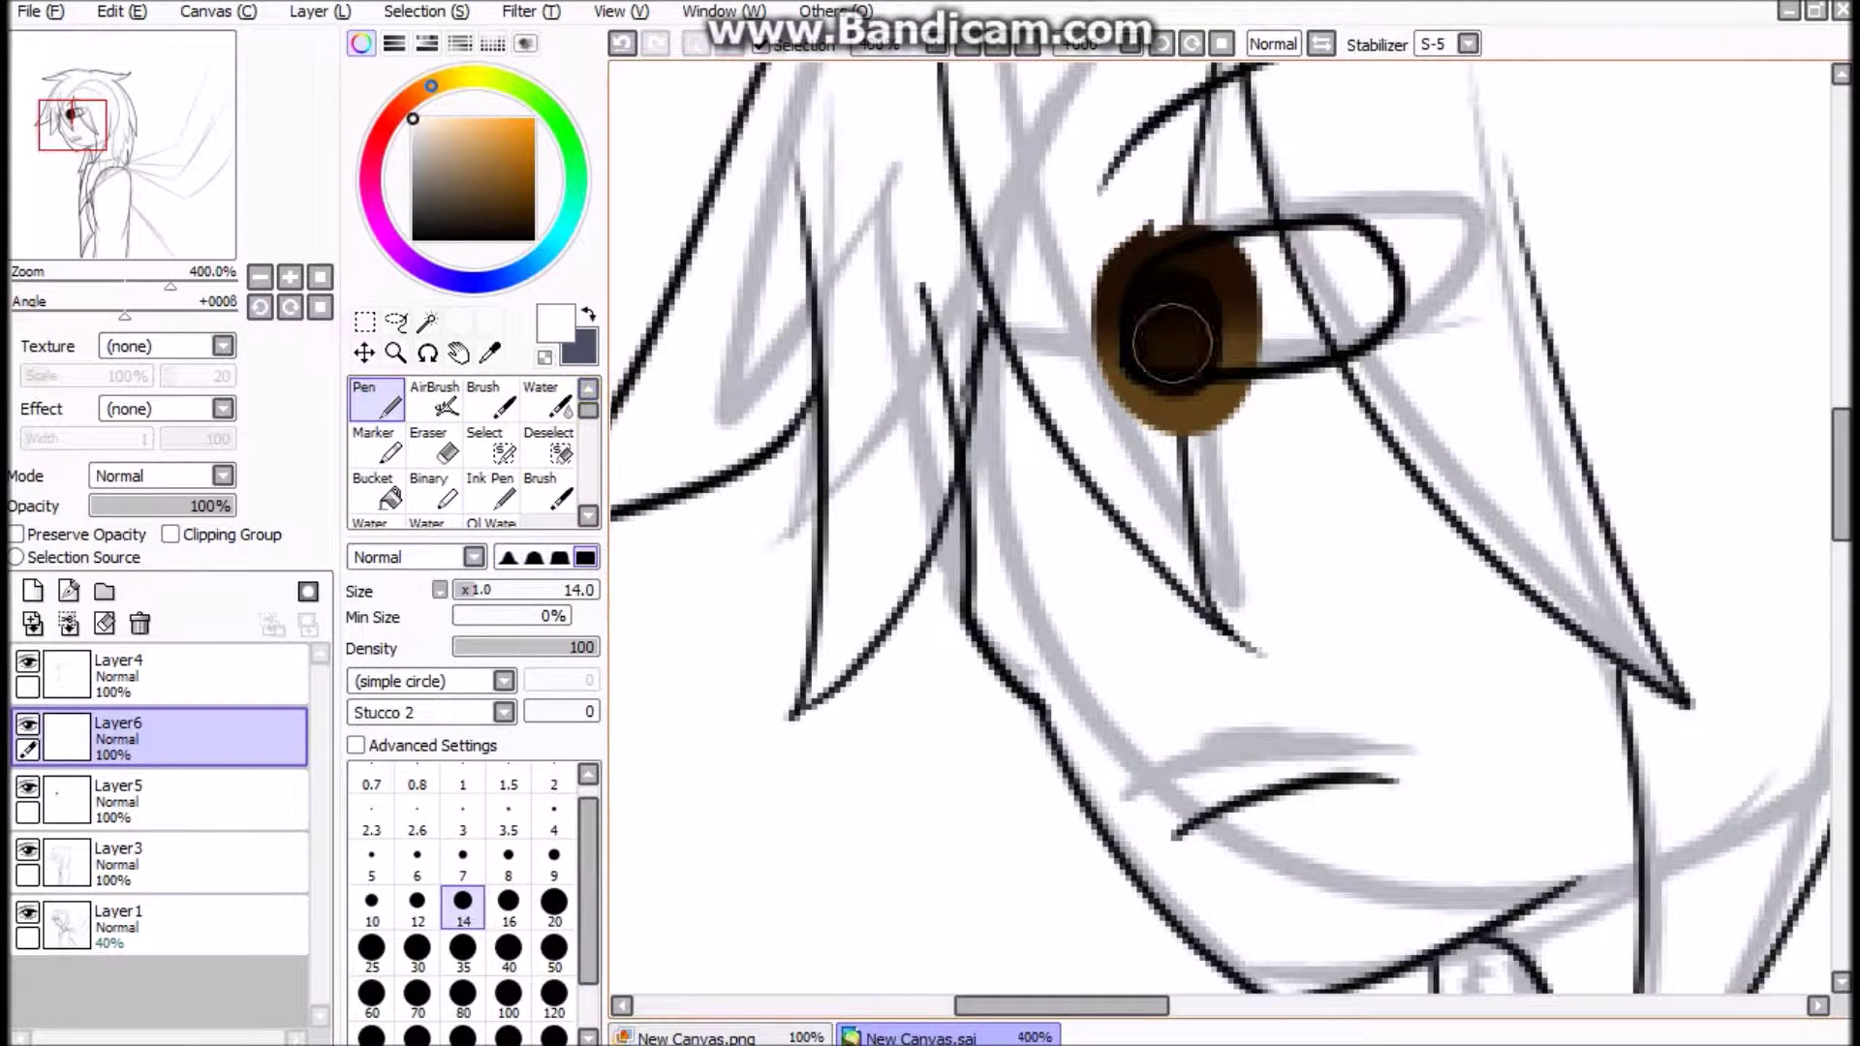
{"action": "key", "text": "e"}
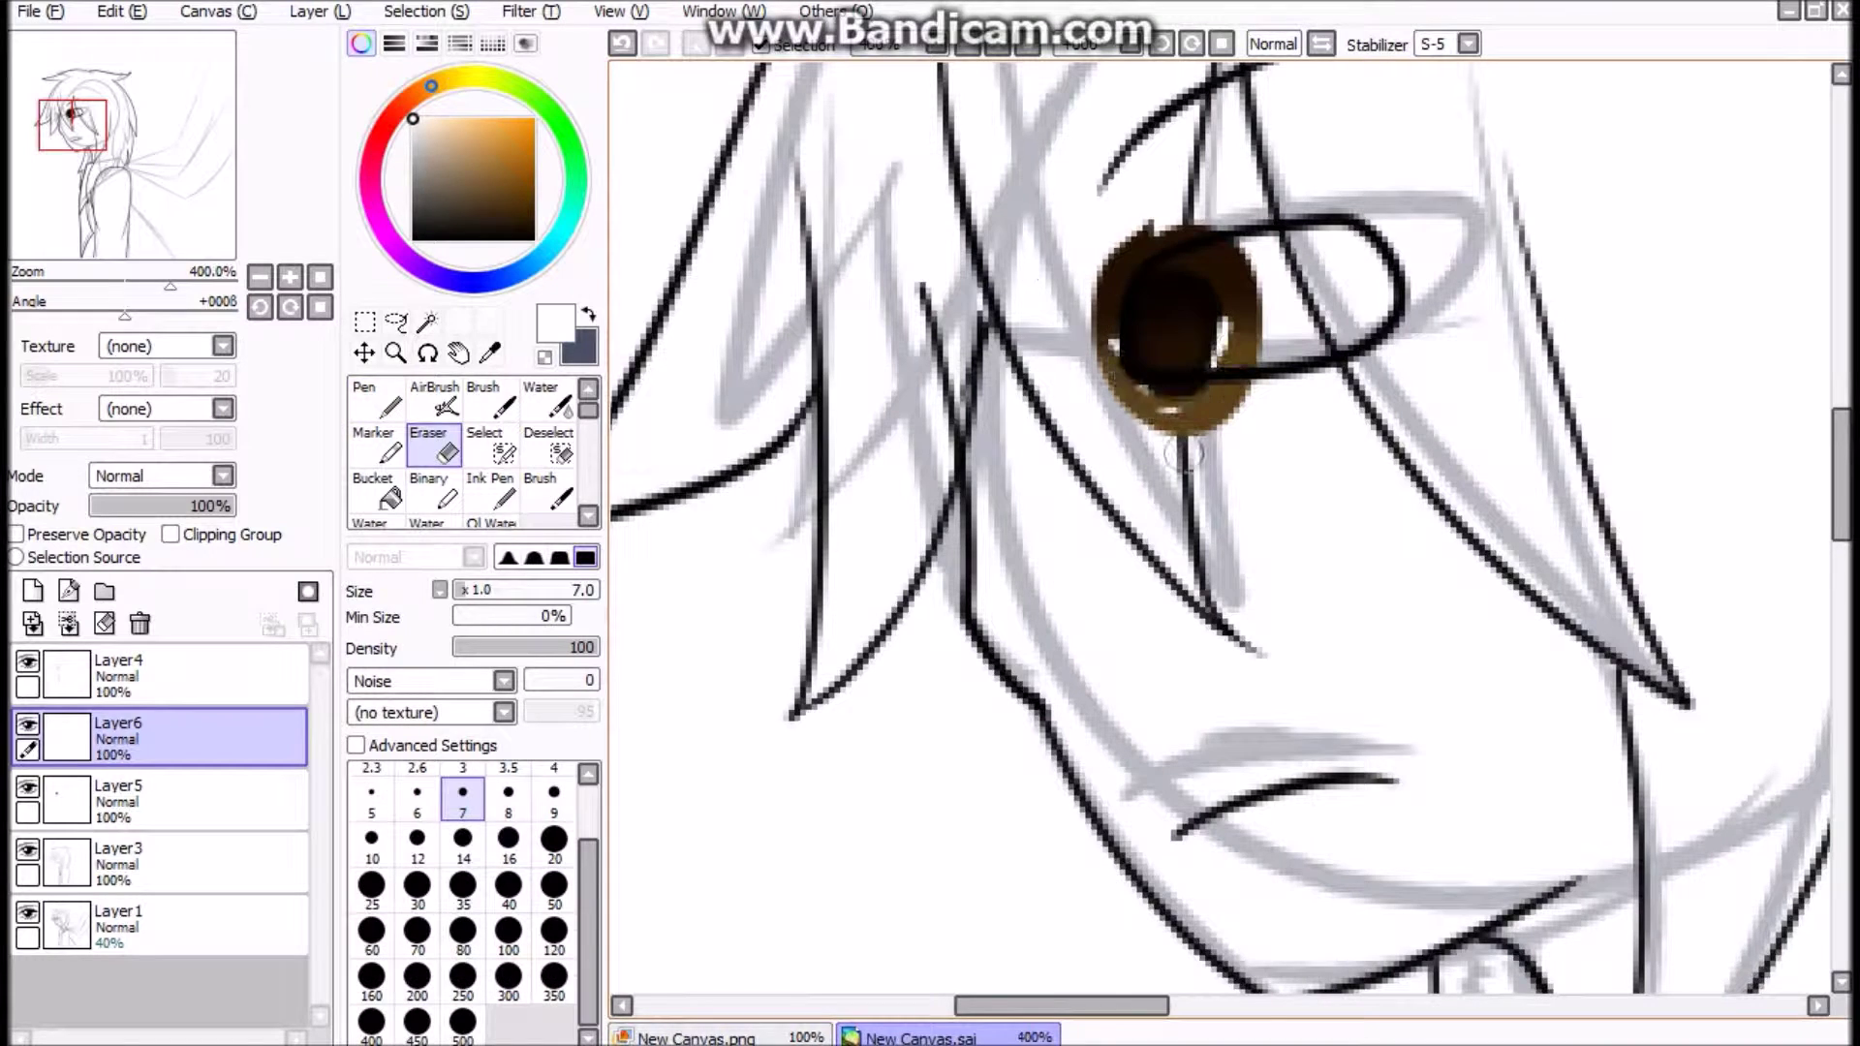
{"action": "key", "text": "c"}
{"action": "left_click", "coordinate": [222, 476]}
{"action": "left_click", "coordinate": [155, 554]}
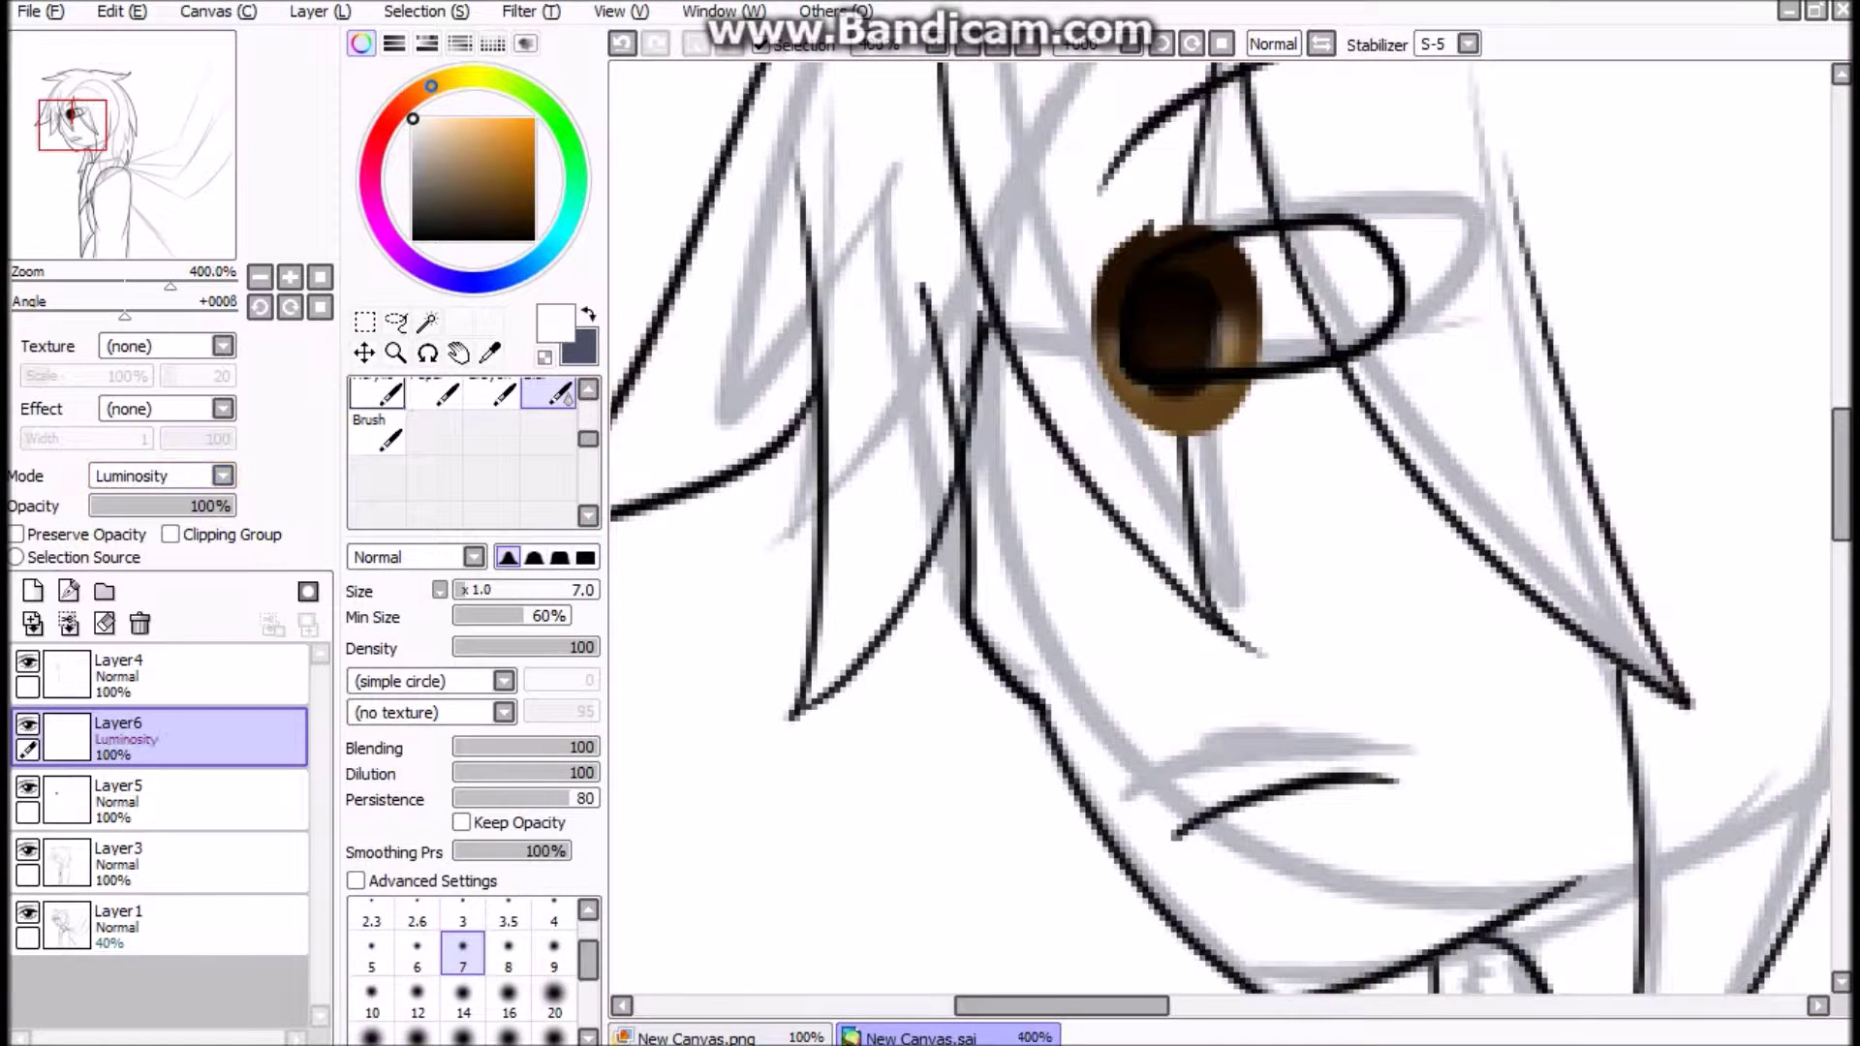
{"action": "left_click_drag", "start_coordinate": [1177, 329], "coordinate": [1022, 378]}
Step: Clip the reflections to the iris and paint a white highlight in the pupil on a Normal layer
{"action": "left_click", "coordinate": [548, 446]}
{"action": "left_click", "coordinate": [171, 534]}
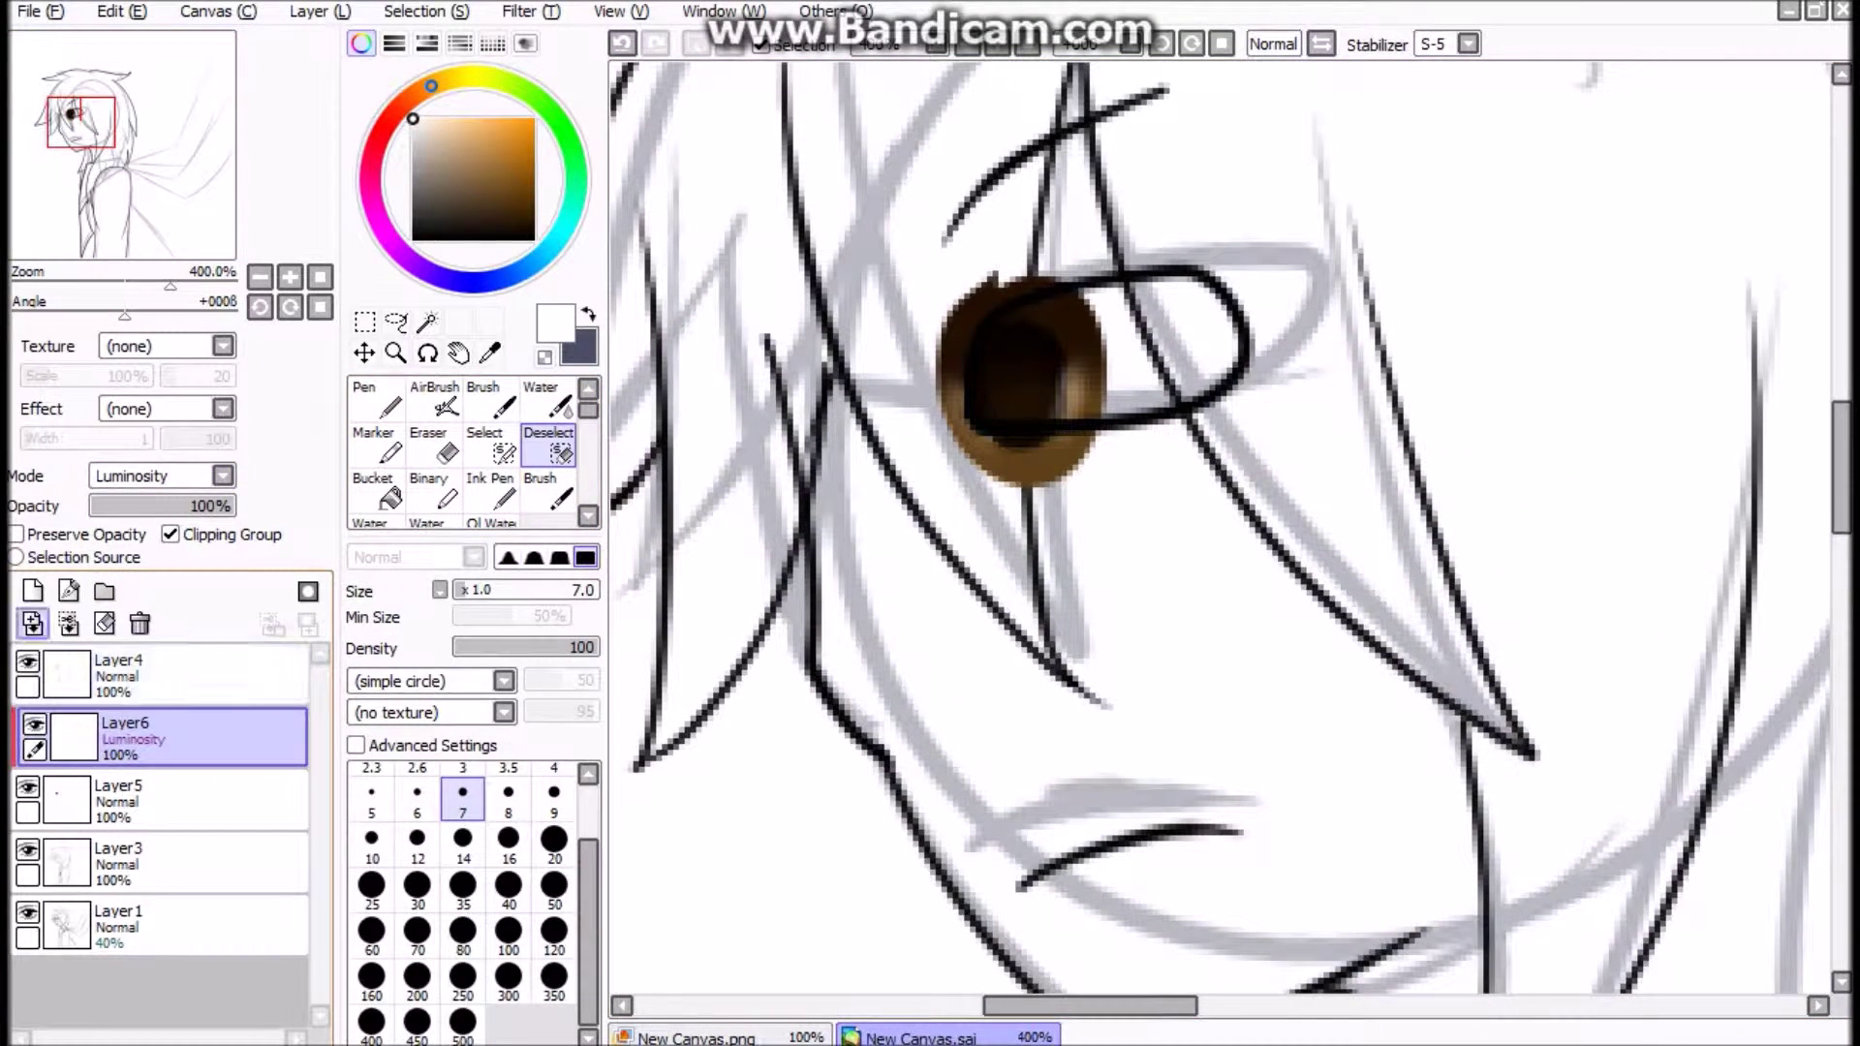
{"action": "key", "text": "ctrl+z"}
{"action": "key", "text": "ctrl+z"}
{"action": "key", "text": "n"}
{"action": "scroll", "coordinate": [949, 601], "scroll_direction": "down", "scroll_amount": 4}
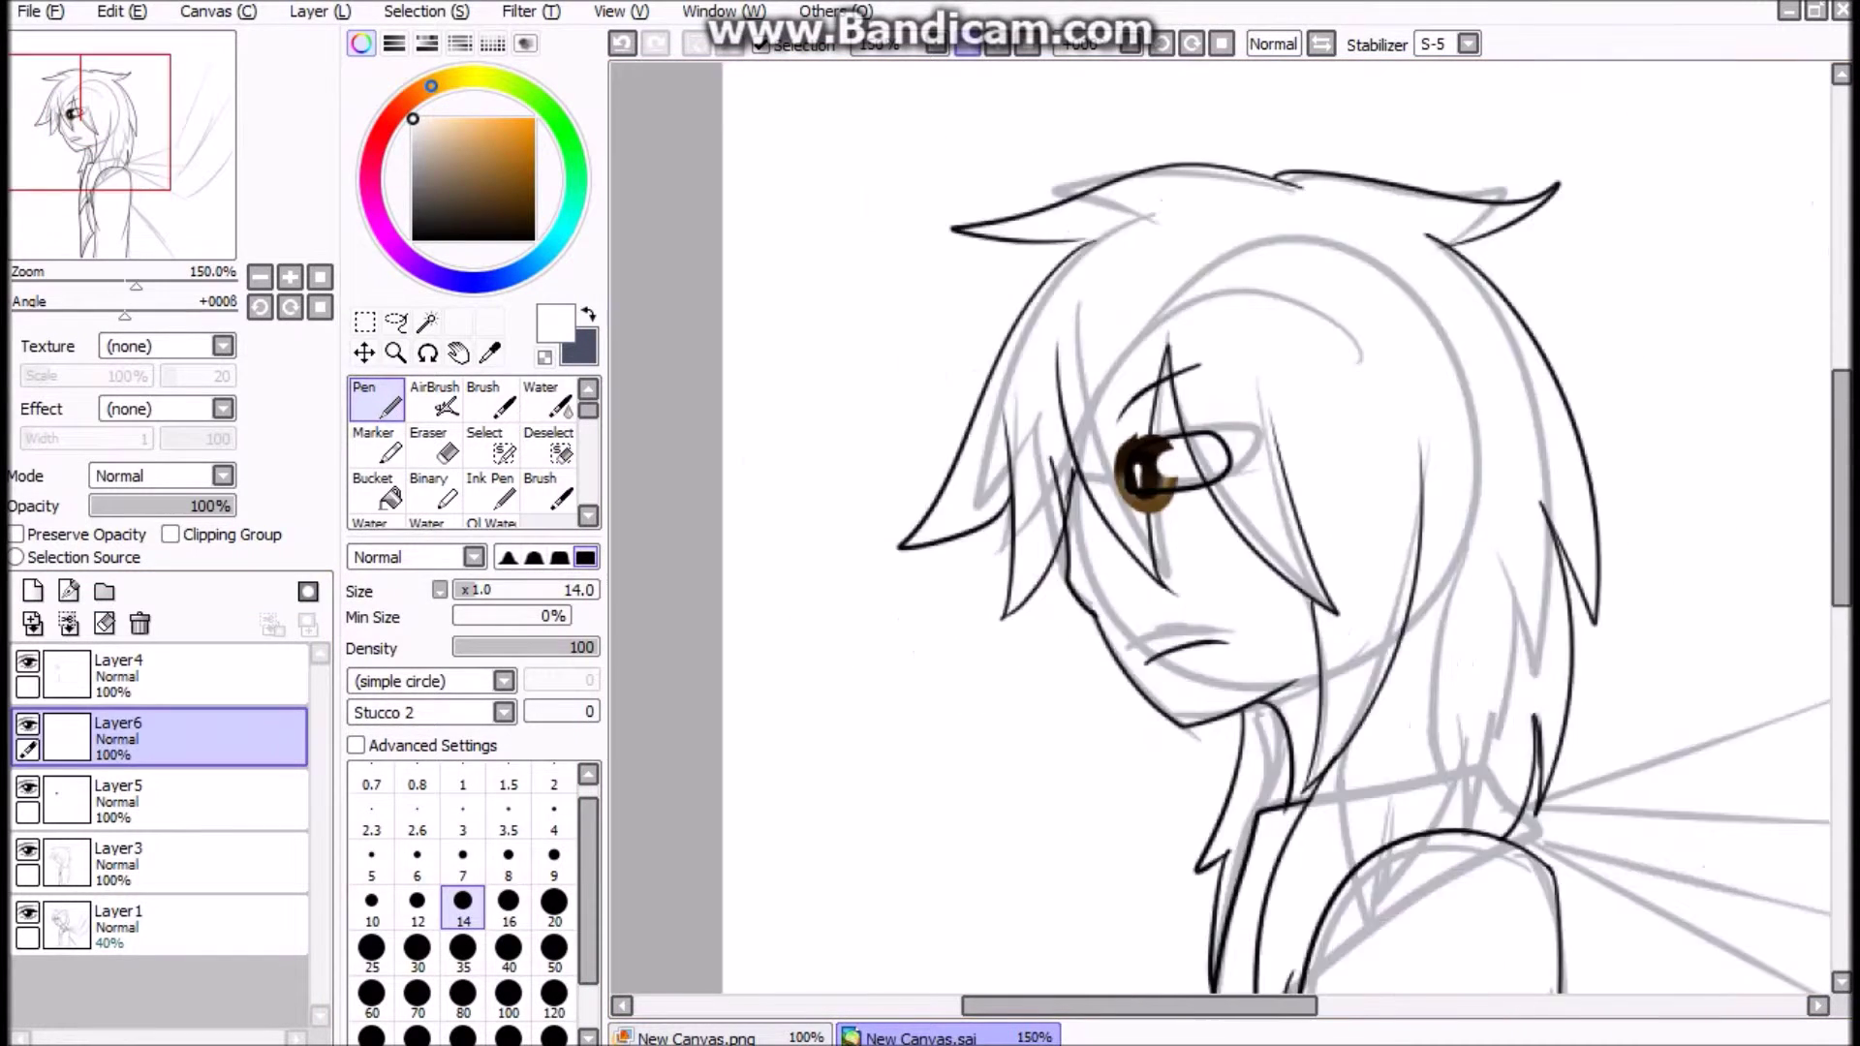
Step: Select everything outside the eye outline with the Magic Wand and clear the iris paint there
{"action": "scroll", "coordinate": [940, 83], "scroll_direction": "up", "scroll_amount": 3}
{"action": "left_click", "coordinate": [427, 321]}
{"action": "left_click", "coordinate": [1453, 242]}
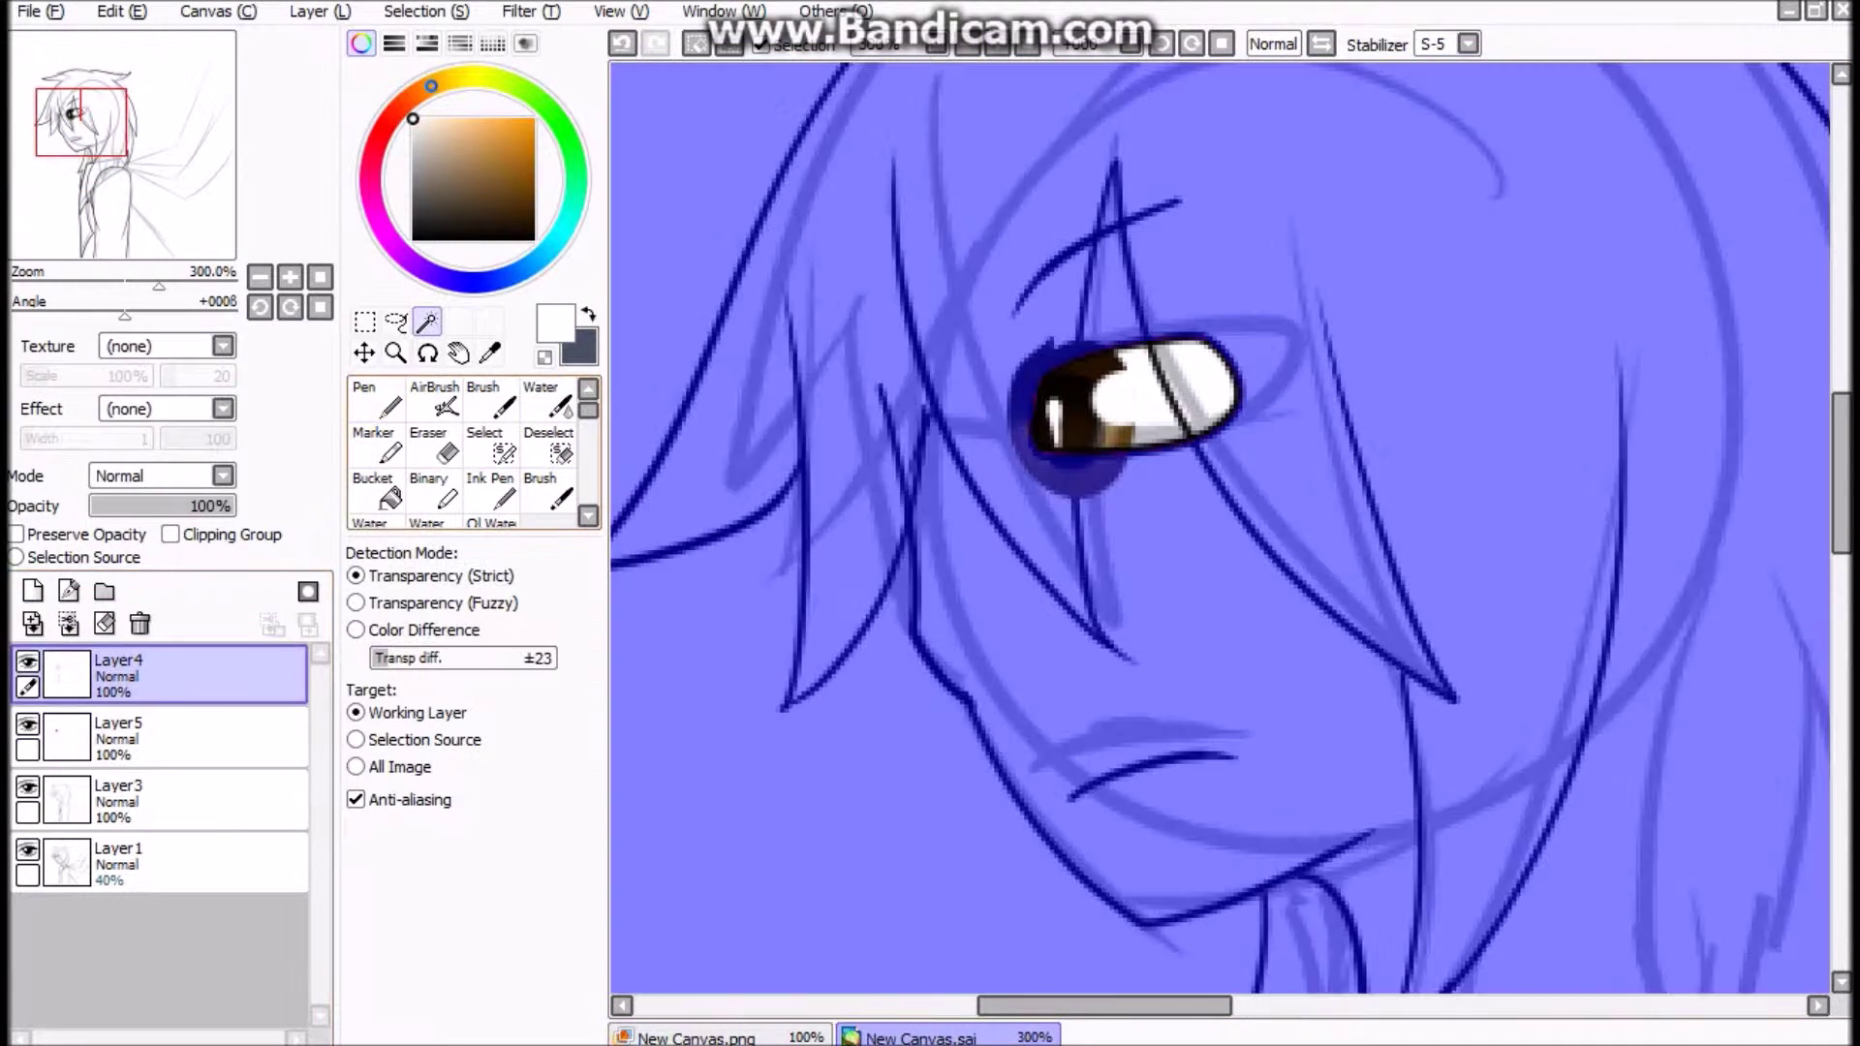
{"action": "key", "text": "Delete"}
{"action": "key", "text": "ctrl+d"}
Step: Move the character line-art layer to the top, select its hair areas, and clear the eye drawing beneath the bangs
{"action": "left_click", "coordinate": [155, 800]}
{"action": "left_click", "coordinate": [1453, 242]}
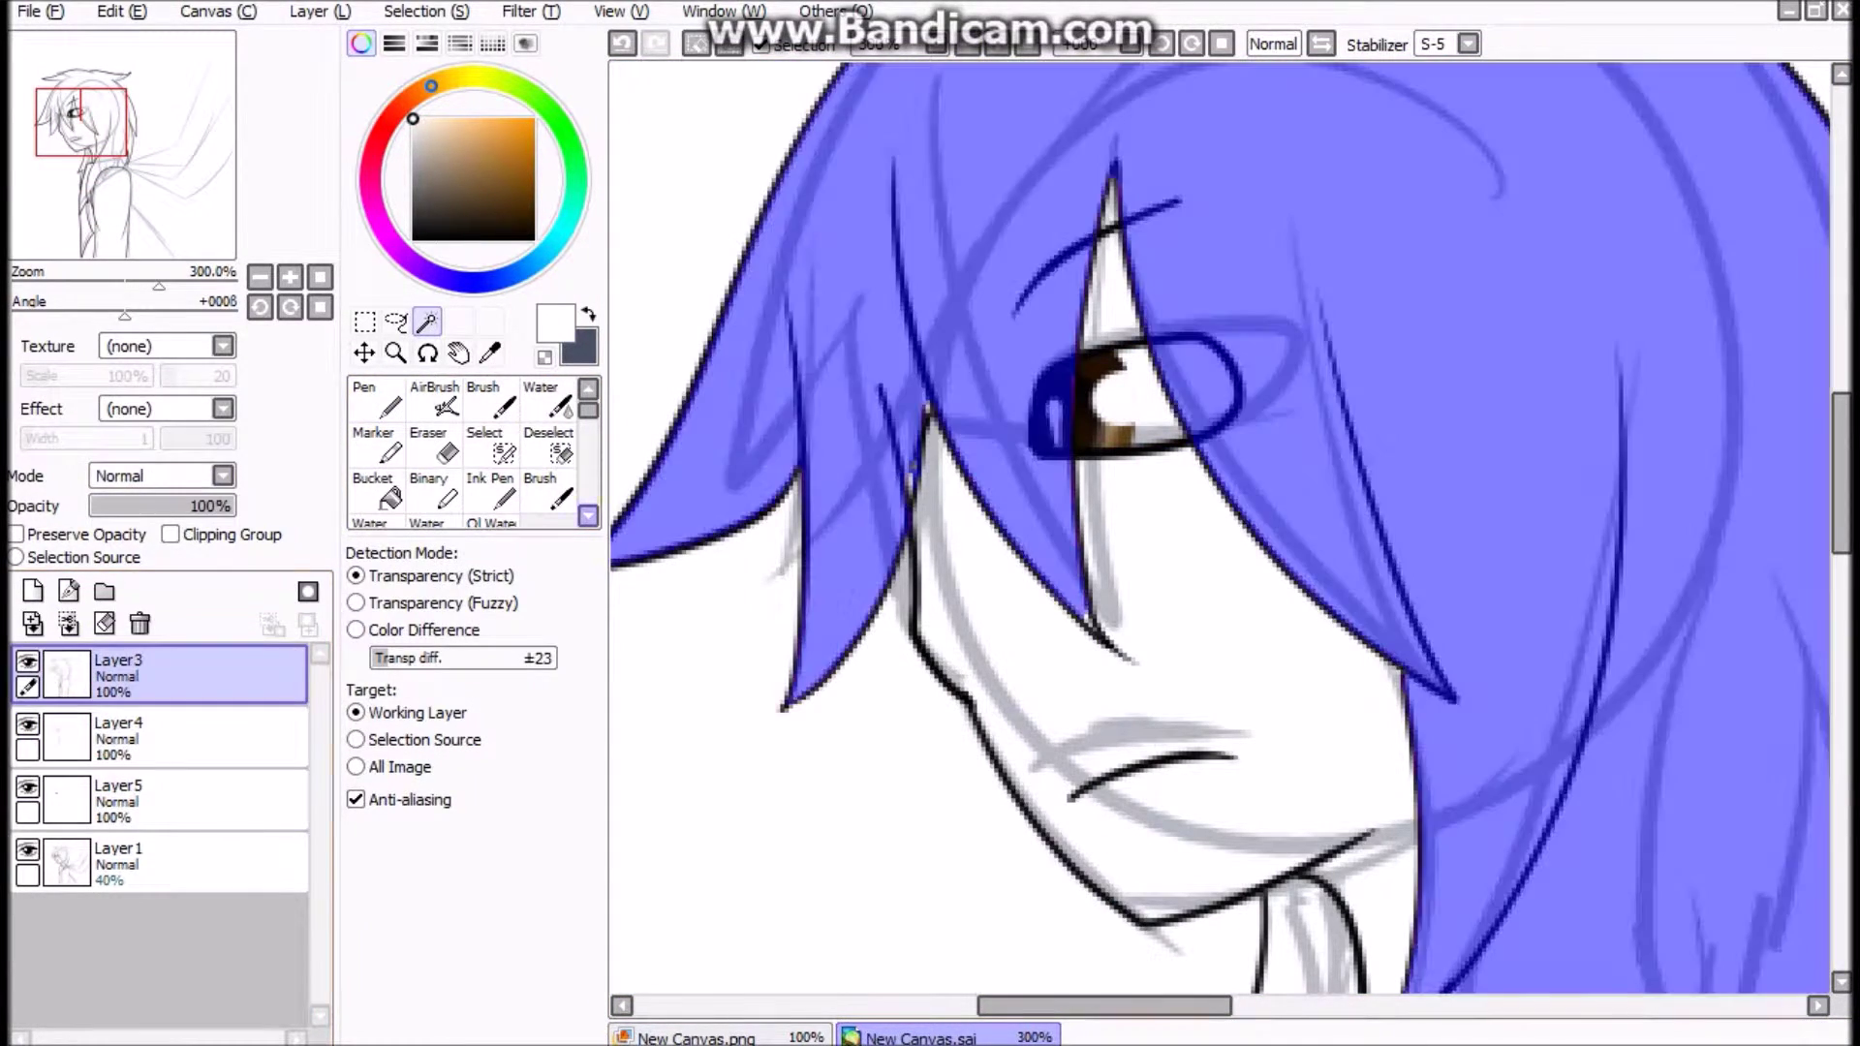
{"action": "key", "text": "Delete"}
{"action": "key", "text": "ctrl+d"}
Step: Merge the line-art and eye layers into one, and redraw the eyebrow across the bangs in black
{"action": "left_click", "coordinate": [155, 674]}
{"action": "key", "text": "ctrl+e"}
{"action": "scroll", "coordinate": [1220, 529], "scroll_direction": "down", "scroll_amount": 2}
{"action": "scroll", "coordinate": [1221, 529], "scroll_direction": "right", "scroll_amount": 3}
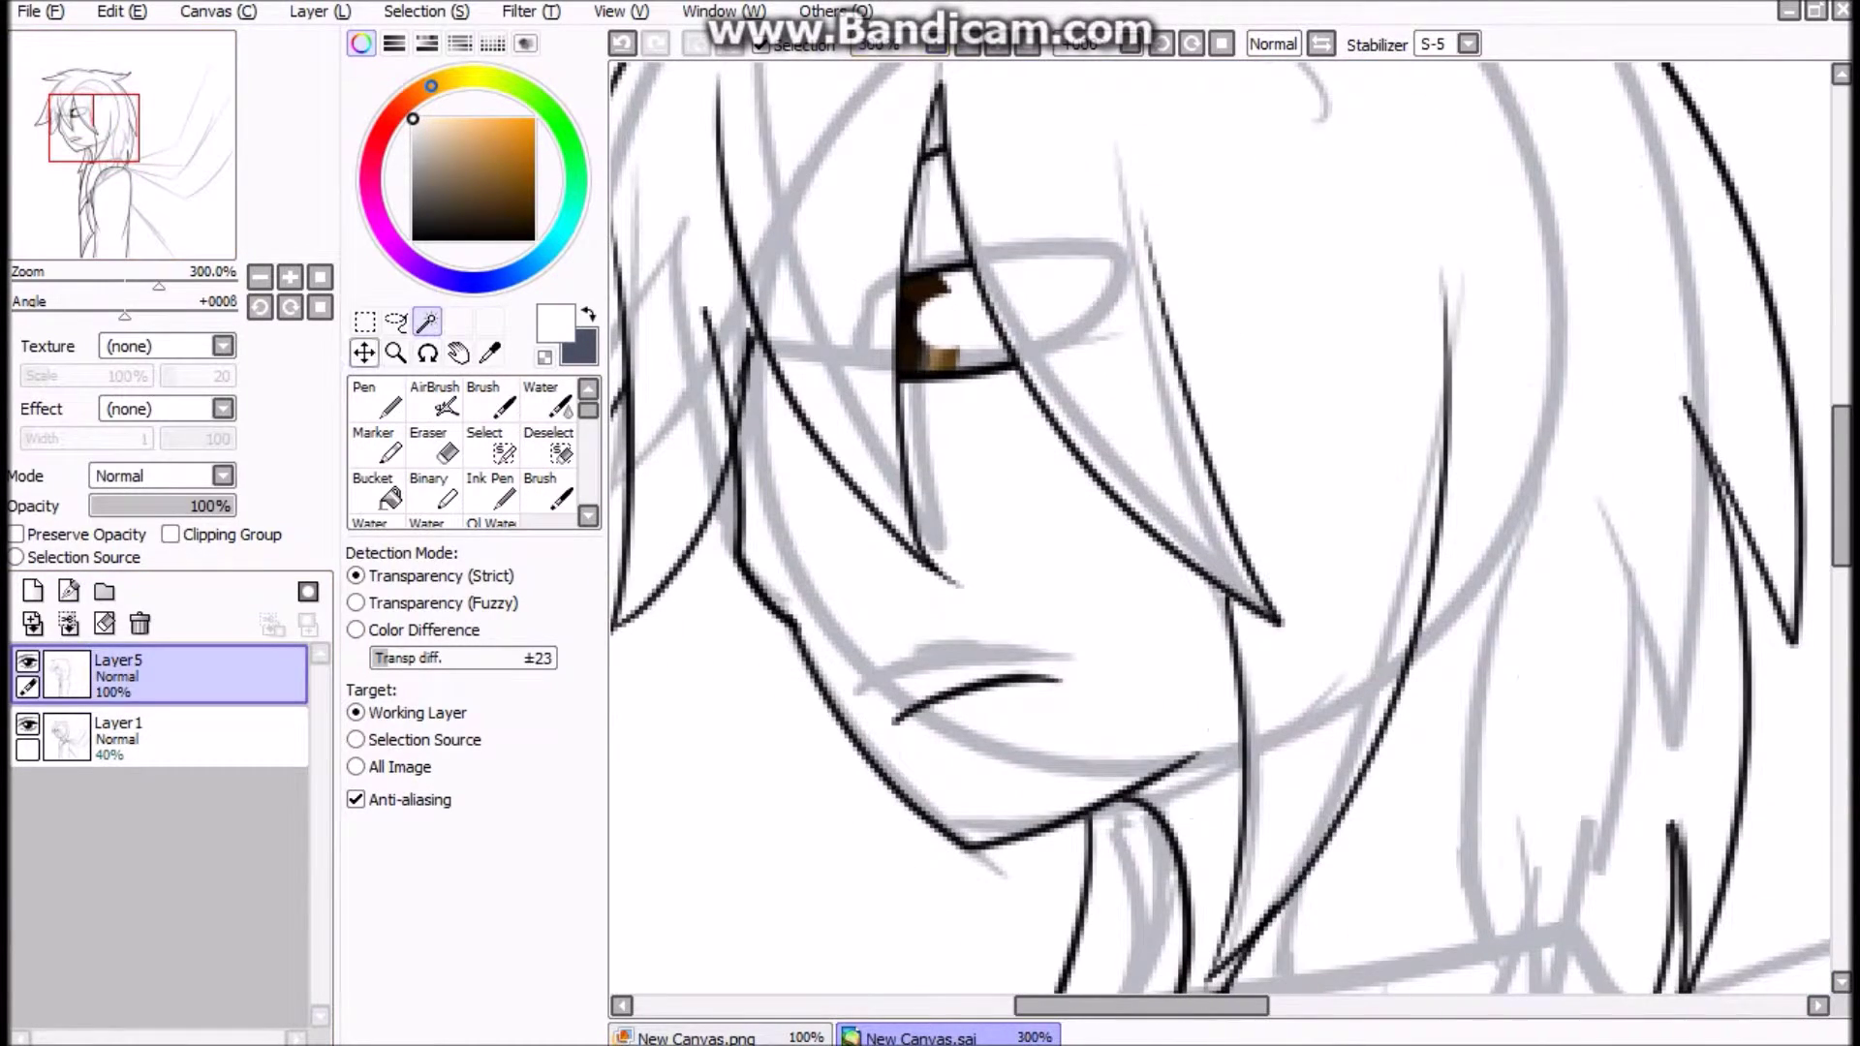
{"action": "key", "text": "n"}
{"action": "scroll", "coordinate": [749, 110], "scroll_direction": "down", "scroll_amount": 3}
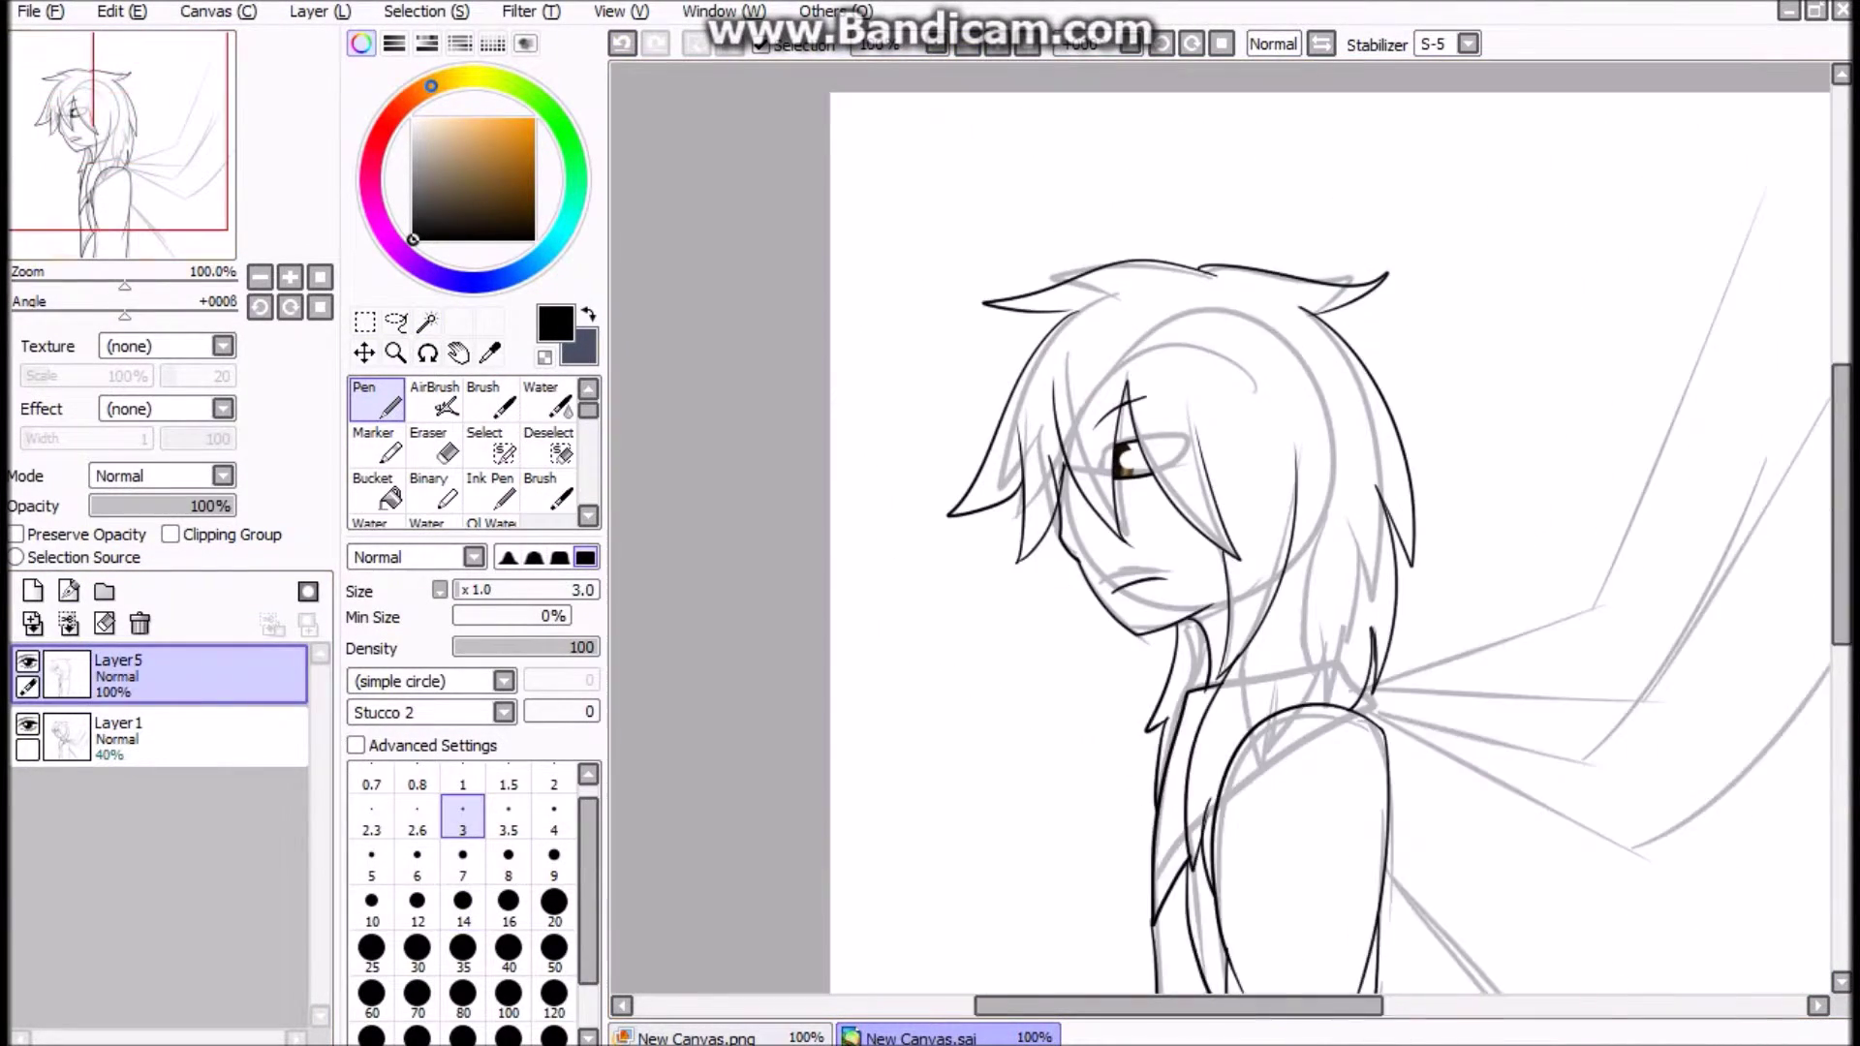
Step: Add a layer below the line art and paint the whole hair area roughly in blue
{"action": "key", "text": "ctrl+shift+n"}
{"action": "scroll", "coordinate": [749, 109], "scroll_direction": "up", "scroll_amount": 1}
{"action": "left_click", "coordinate": [463, 993]}
{"action": "mouse_move", "coordinate": [843, 194]}
{"action": "left_mouse_down"}
{"action": "mouse_move", "coordinate": [955, 397]}
{"action": "mouse_move", "coordinate": [1088, 403]}
{"action": "mouse_move", "coordinate": [1114, 145]}
{"action": "left_mouse_up"}
{"action": "scroll", "coordinate": [1114, 146], "scroll_direction": "up", "scroll_amount": 2}
{"action": "scroll", "coordinate": [1114, 146], "scroll_direction": "left", "scroll_amount": 3}
{"action": "mouse_move", "coordinate": [1432, 62]}
{"action": "left_mouse_down"}
{"action": "mouse_move", "coordinate": [1153, 289]}
{"action": "mouse_move", "coordinate": [938, 543]}
{"action": "mouse_move", "coordinate": [1192, 504]}
{"action": "left_mouse_up"}
Step: Select the background, face, coat front and sleeve areas around the hair on the line-art layer with the Magic Wand
{"action": "left_click", "coordinate": [426, 320]}
{"action": "left_click", "coordinate": [160, 674]}
{"action": "left_click", "coordinate": [1072, 598]}
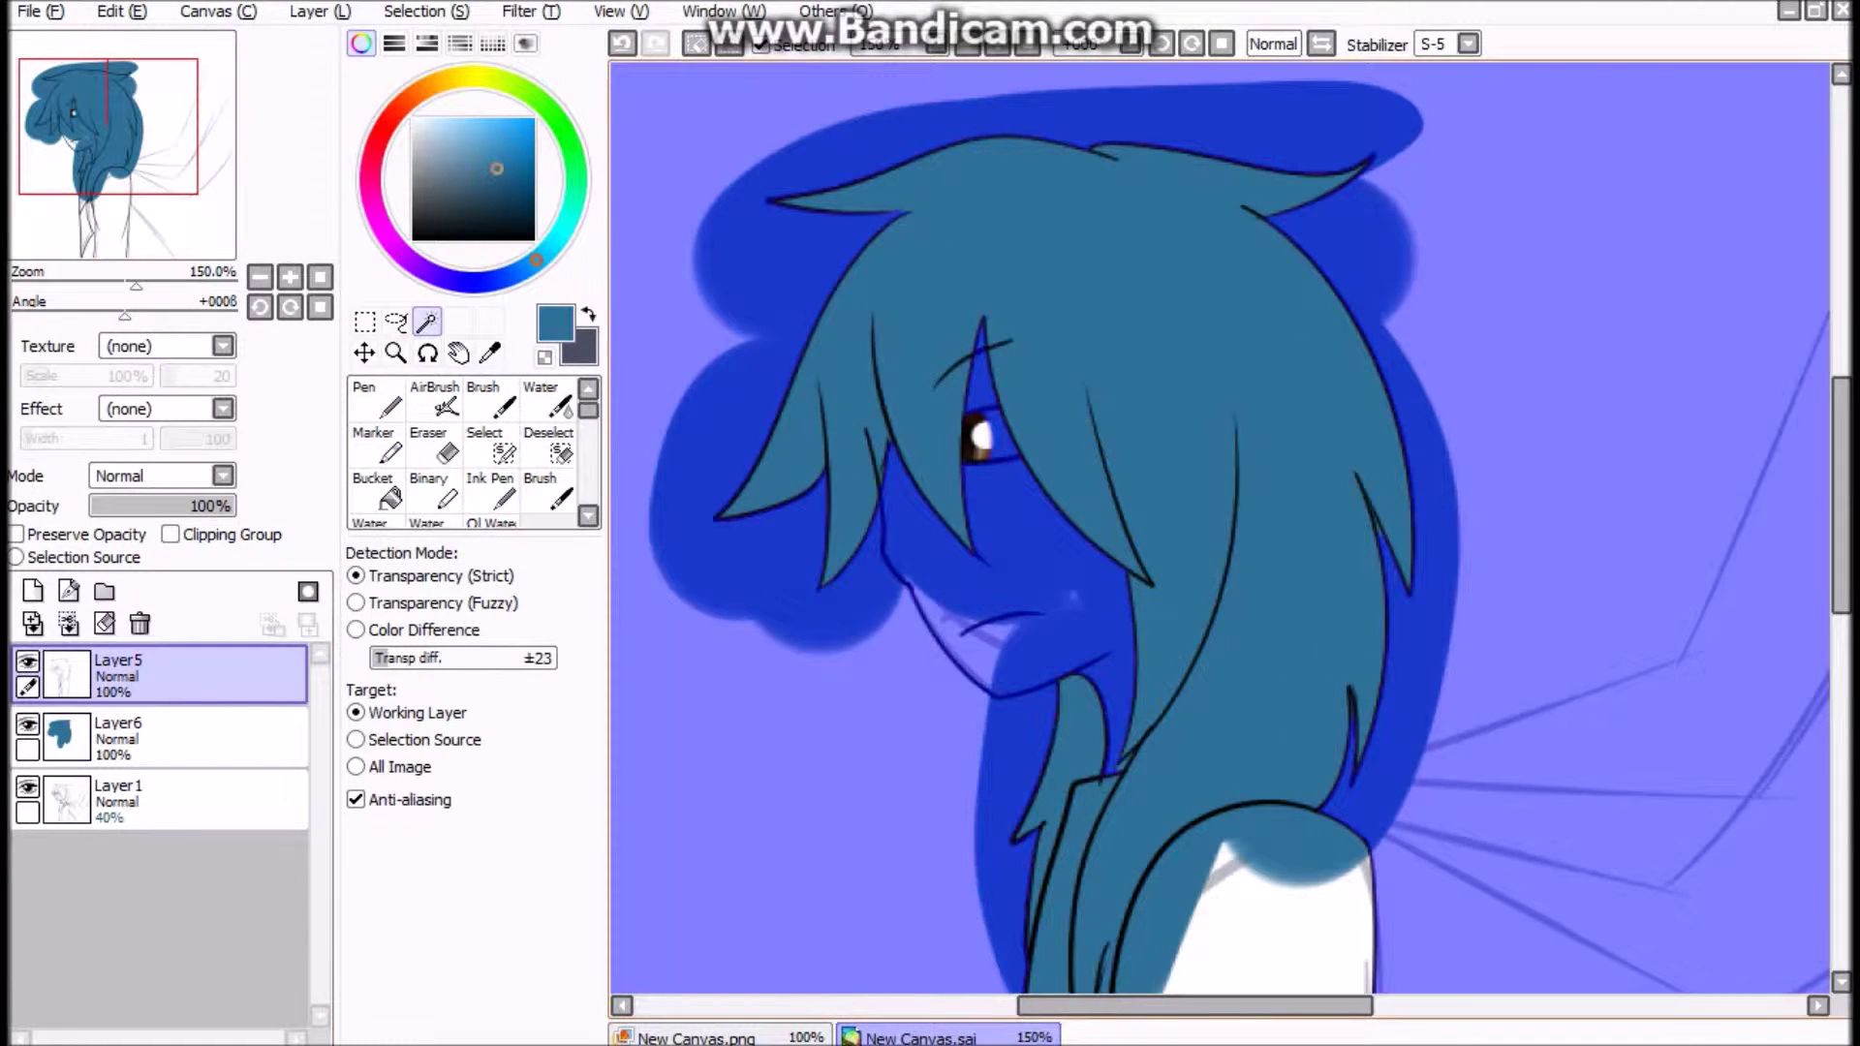
{"action": "scroll", "coordinate": [1220, 524], "scroll_direction": "down", "scroll_amount": 2}
{"action": "scroll", "coordinate": [1221, 523], "scroll_direction": "right", "scroll_amount": 1}
{"action": "left_click", "coordinate": [894, 165]}
{"action": "left_click", "coordinate": [979, 736]}
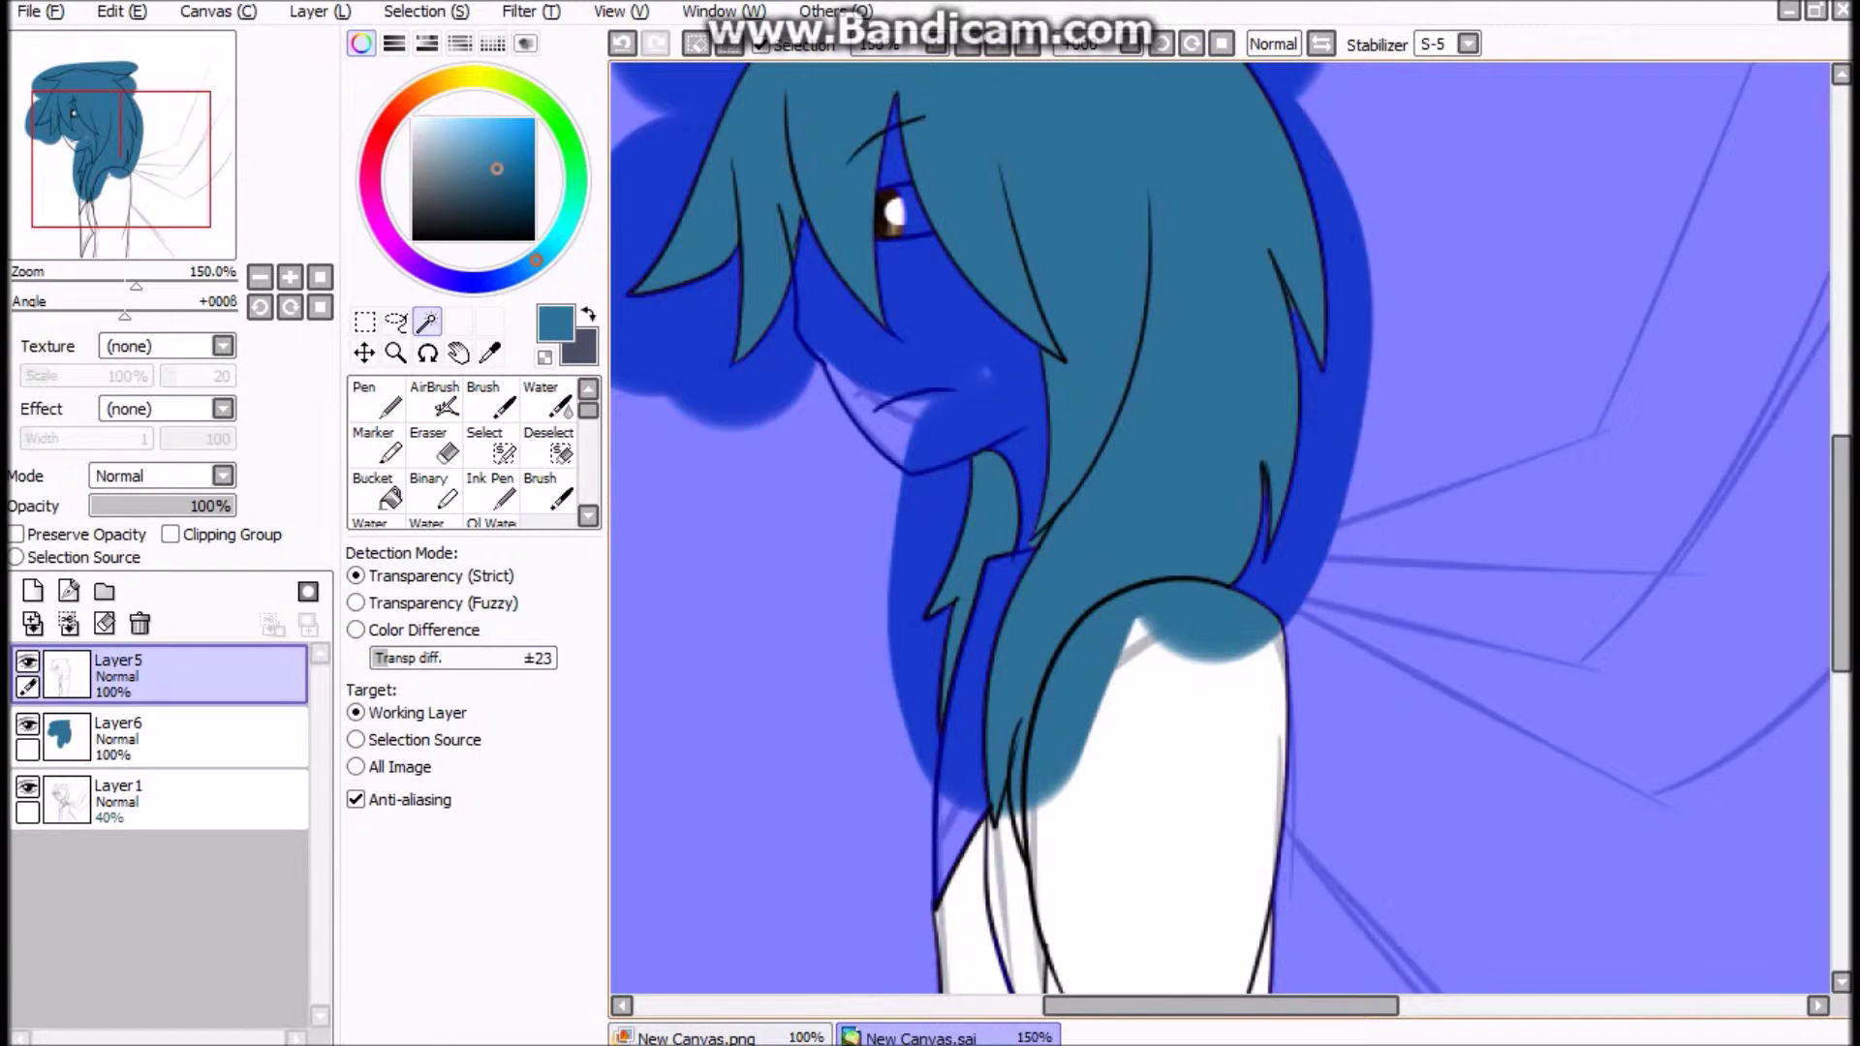
{"action": "left_click", "coordinate": [1143, 824]}
Step: Complete the selection around the hair tips and clear the blue paint outside the hair on its color layer
{"action": "scroll", "coordinate": [1240, 517], "scroll_direction": "up", "scroll_amount": 3}
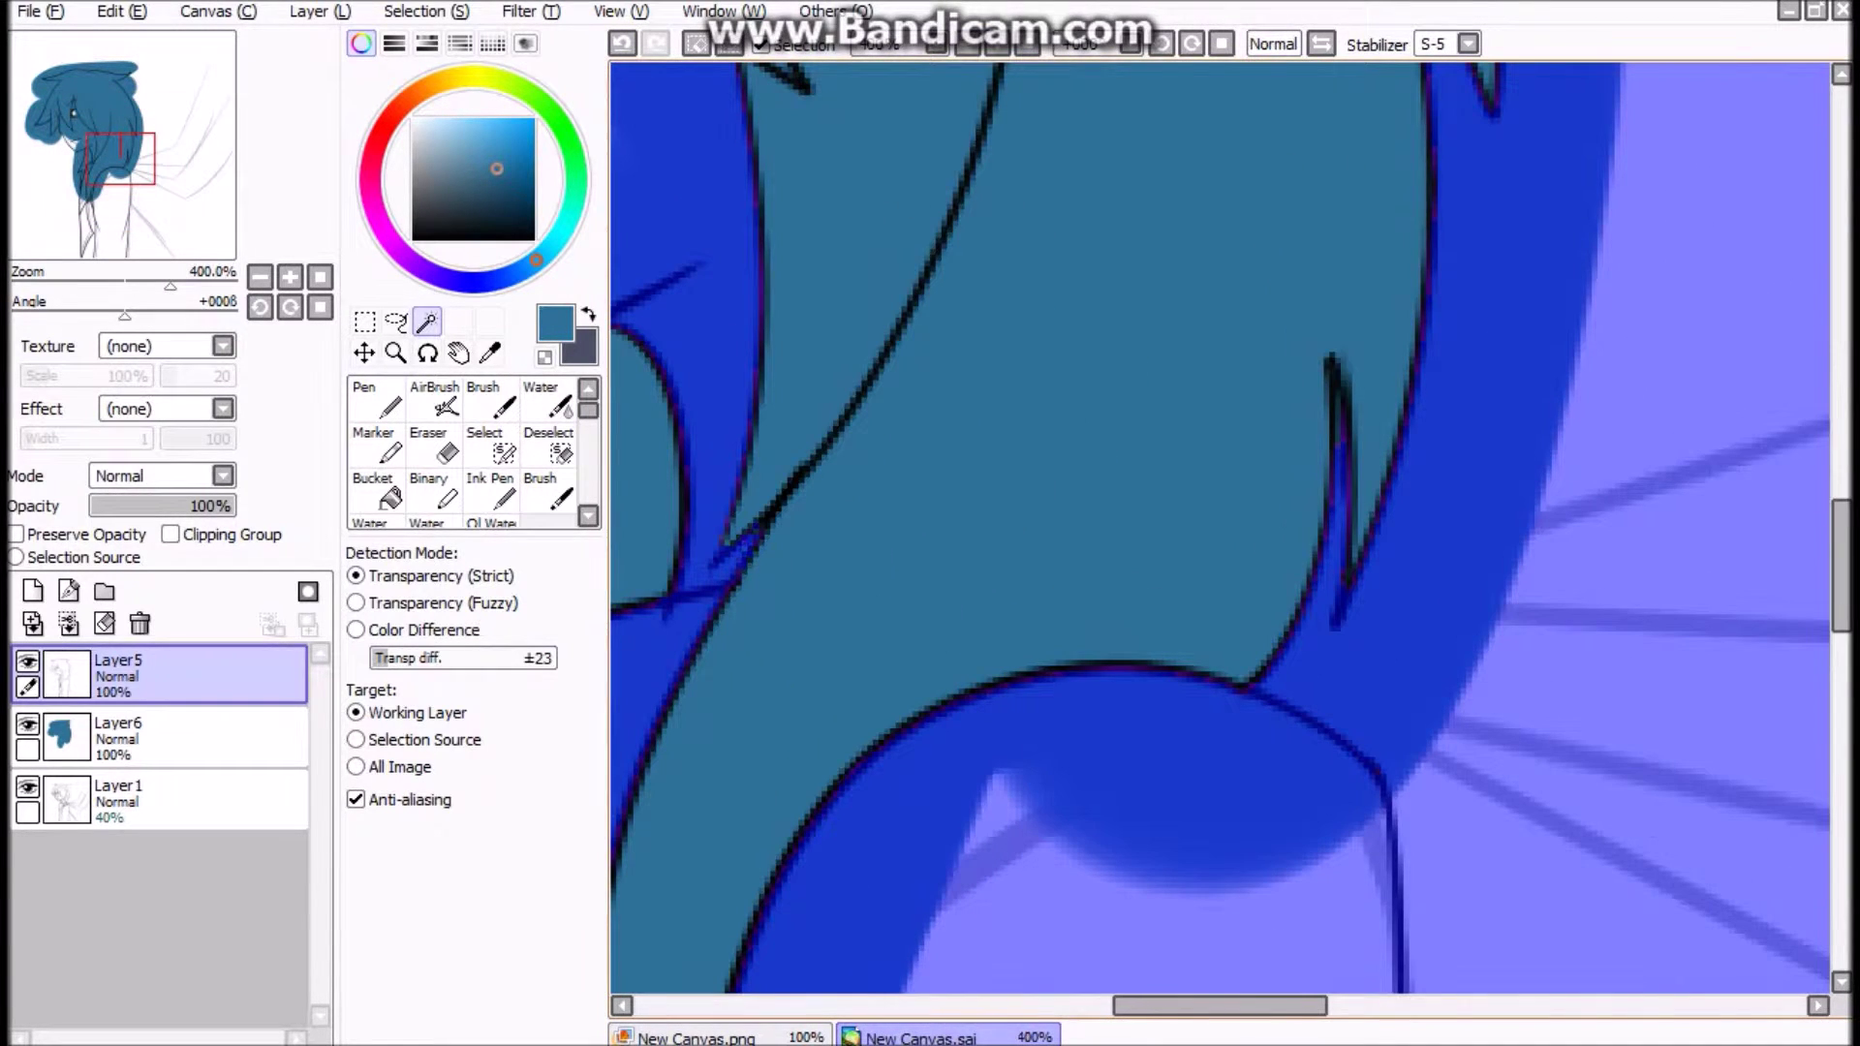
{"action": "scroll", "coordinate": [1221, 524], "scroll_direction": "up", "scroll_amount": 4}
{"action": "scroll", "coordinate": [1221, 523], "scroll_direction": "right", "scroll_amount": 1}
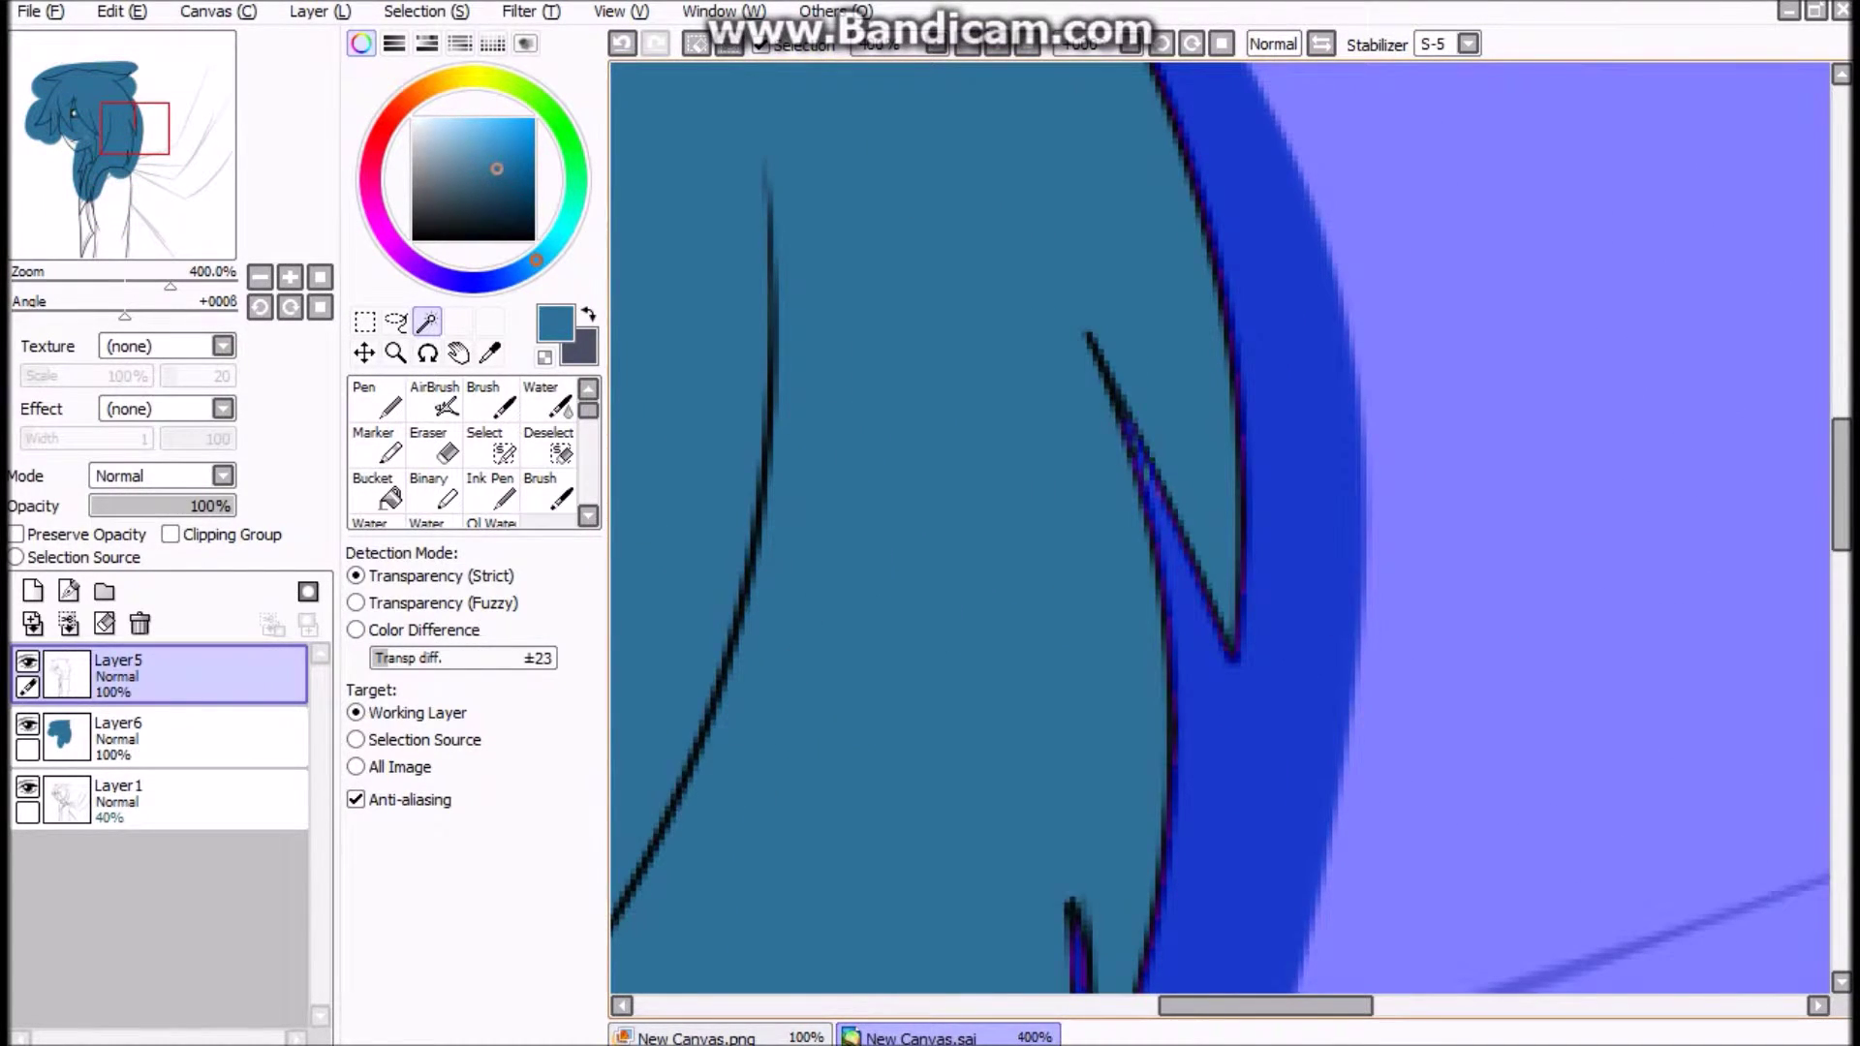
{"action": "scroll", "coordinate": [1221, 523], "scroll_direction": "down", "scroll_amount": 8}
{"action": "scroll", "coordinate": [1221, 523], "scroll_direction": "left", "scroll_amount": 6}
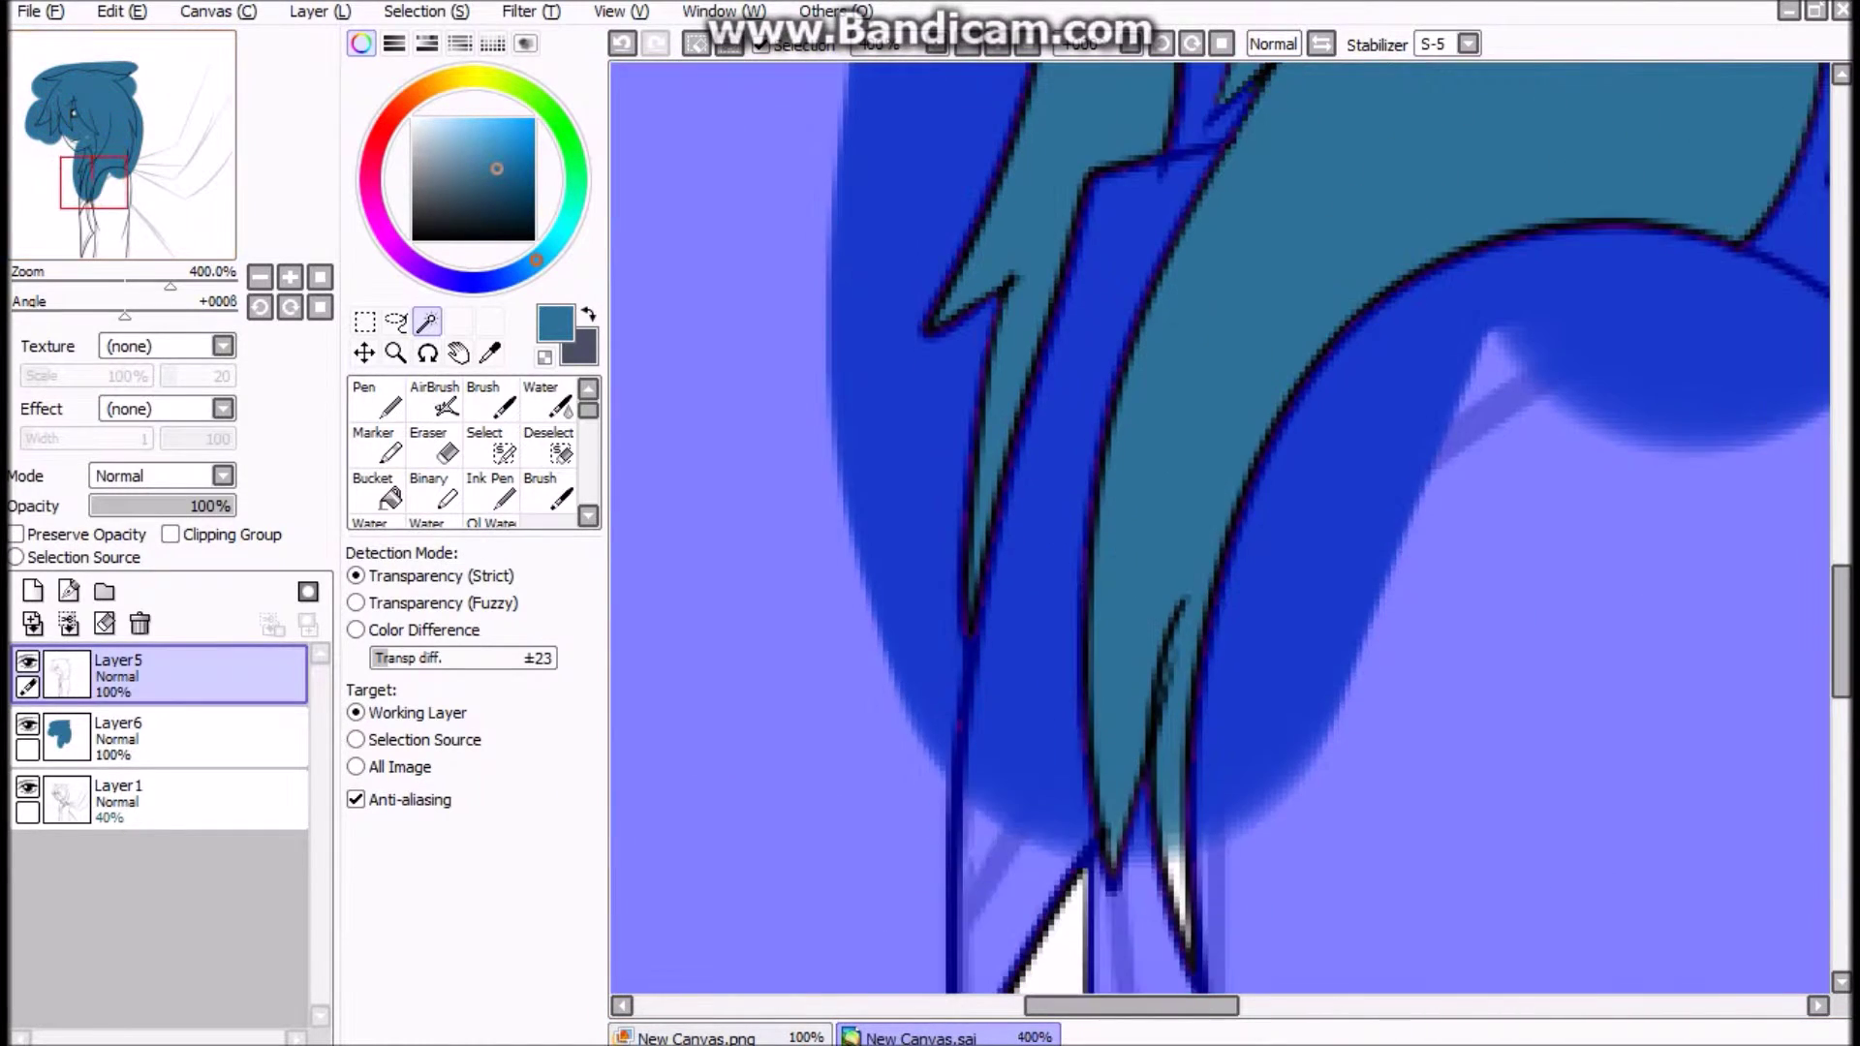
{"action": "left_click", "coordinate": [155, 737]}
{"action": "left_click", "coordinate": [376, 397]}
Step: Add a layer below the hair color and paint the face and neck in a peach skin tone with the pen at size 250
{"action": "scroll", "coordinate": [1177, 916], "scroll_direction": "down", "scroll_amount": 5}
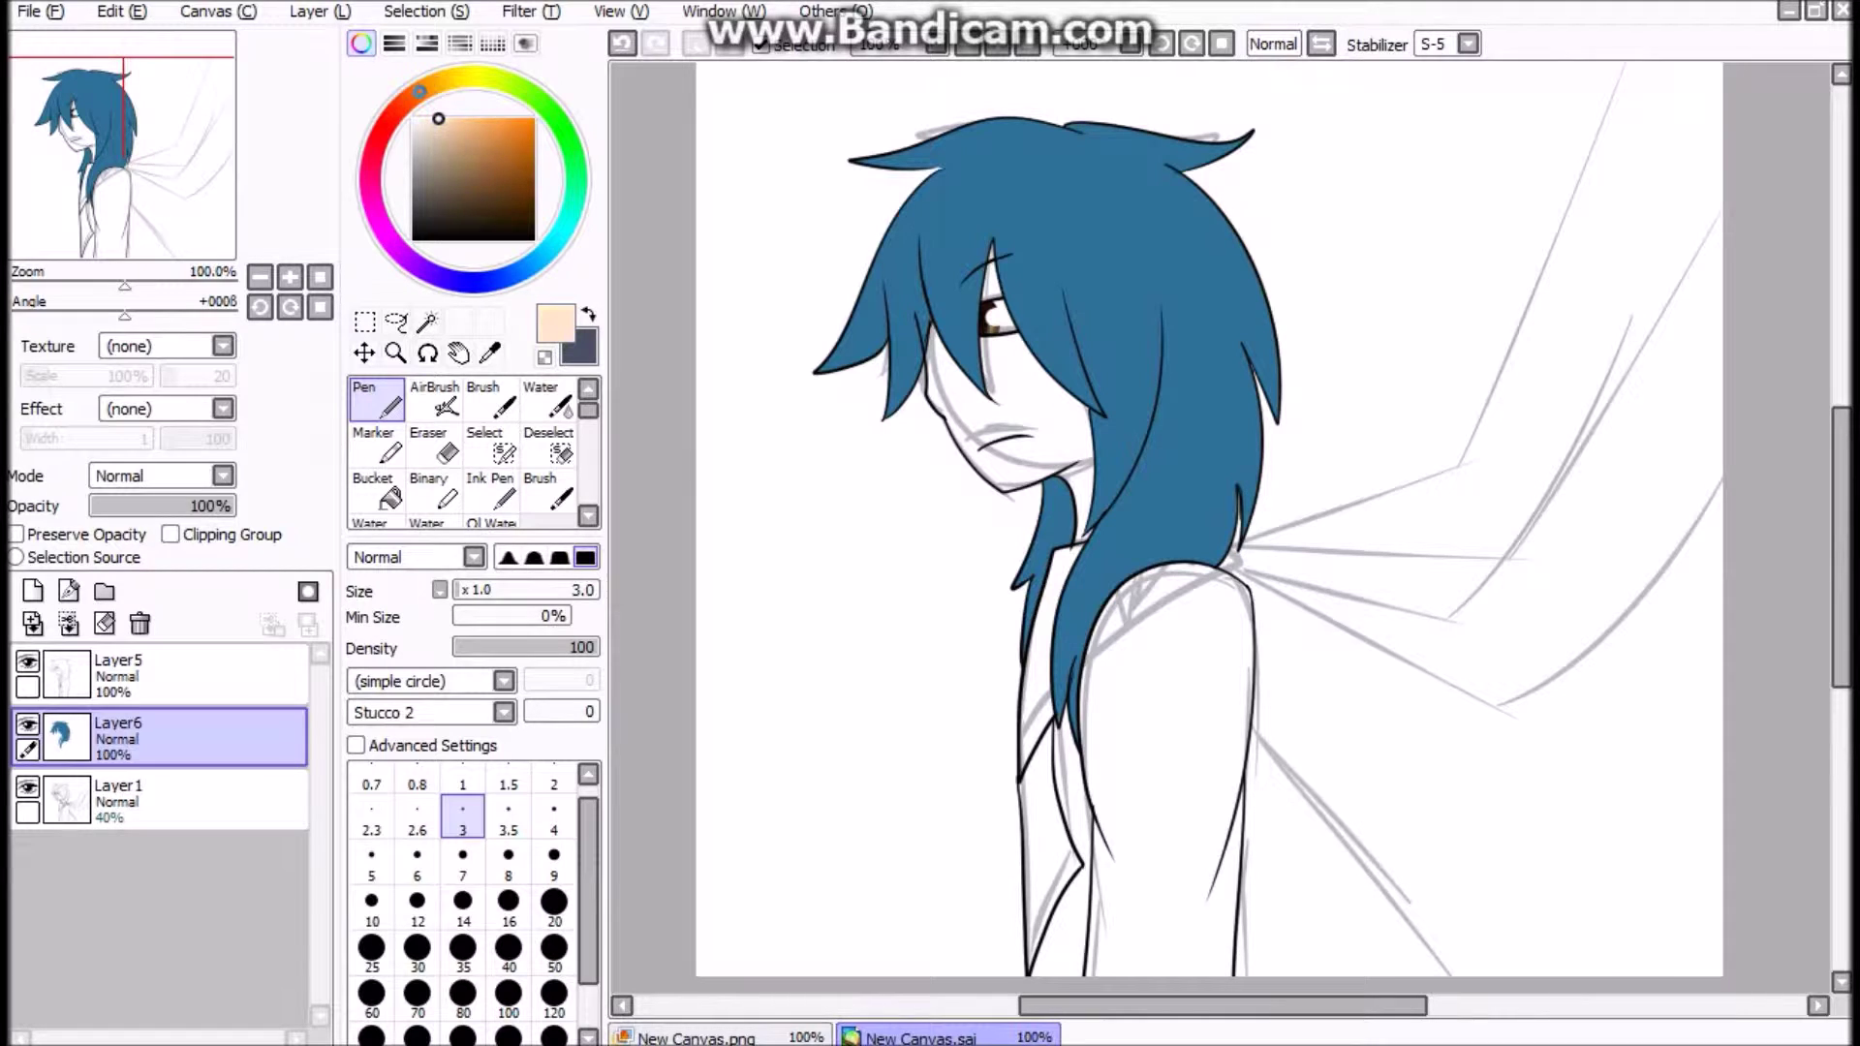
{"action": "left_click", "coordinate": [155, 799]}
{"action": "left_click", "coordinate": [32, 591]}
{"action": "left_click", "coordinate": [463, 1035]}
{"action": "left_click_drag", "start_coordinate": [930, 407], "coordinate": [901, 620]}
{"action": "scroll", "coordinate": [968, 581], "scroll_direction": "up", "scroll_amount": 2}
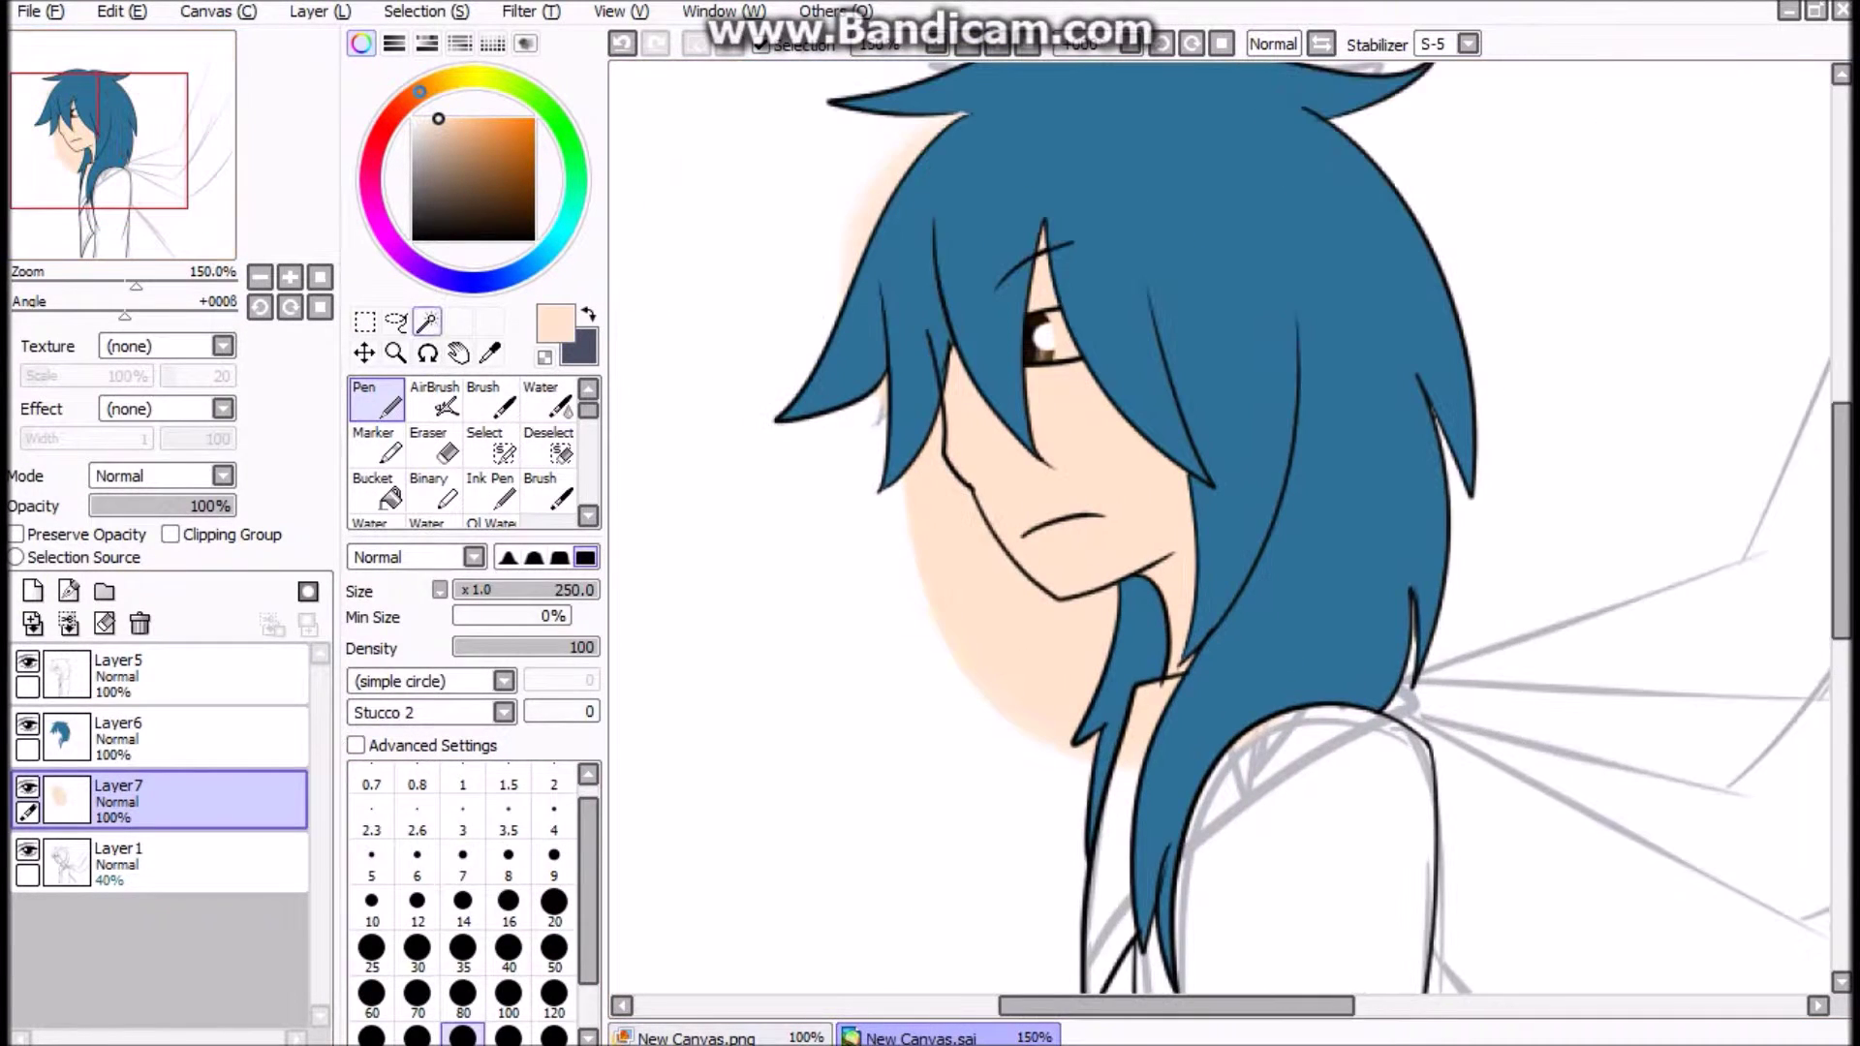
Step: Clear the skin tone outside the character's outline with a Magic Wand selection, and merge the hair and skin layers
{"action": "left_click", "coordinate": [427, 320]}
{"action": "left_click", "coordinate": [155, 674]}
{"action": "left_click", "coordinate": [1551, 242]}
{"action": "left_click", "coordinate": [155, 799]}
{"action": "key", "text": "ctrl+d"}
{"action": "left_click_drag", "start_coordinate": [1260, 582], "coordinate": [1075, 465]}
{"action": "left_click", "coordinate": [68, 623]}
Step: Add a layer below the hair and skin colors and paint the body and coat in dark brown
{"action": "scroll", "coordinate": [1066, 581], "scroll_direction": "down", "scroll_amount": 5}
{"action": "left_click", "coordinate": [452, 203]}
{"action": "left_click", "coordinate": [32, 590]}
{"action": "left_click", "coordinate": [376, 397]}
{"action": "left_click_drag", "start_coordinate": [969, 291], "coordinate": [962, 877]}
Step: Select the background around the body on the line-art layer and clear the brown paint outside the coat
{"action": "scroll", "coordinate": [1065, 581], "scroll_direction": "up", "scroll_amount": 3}
{"action": "left_click", "coordinate": [427, 321]}
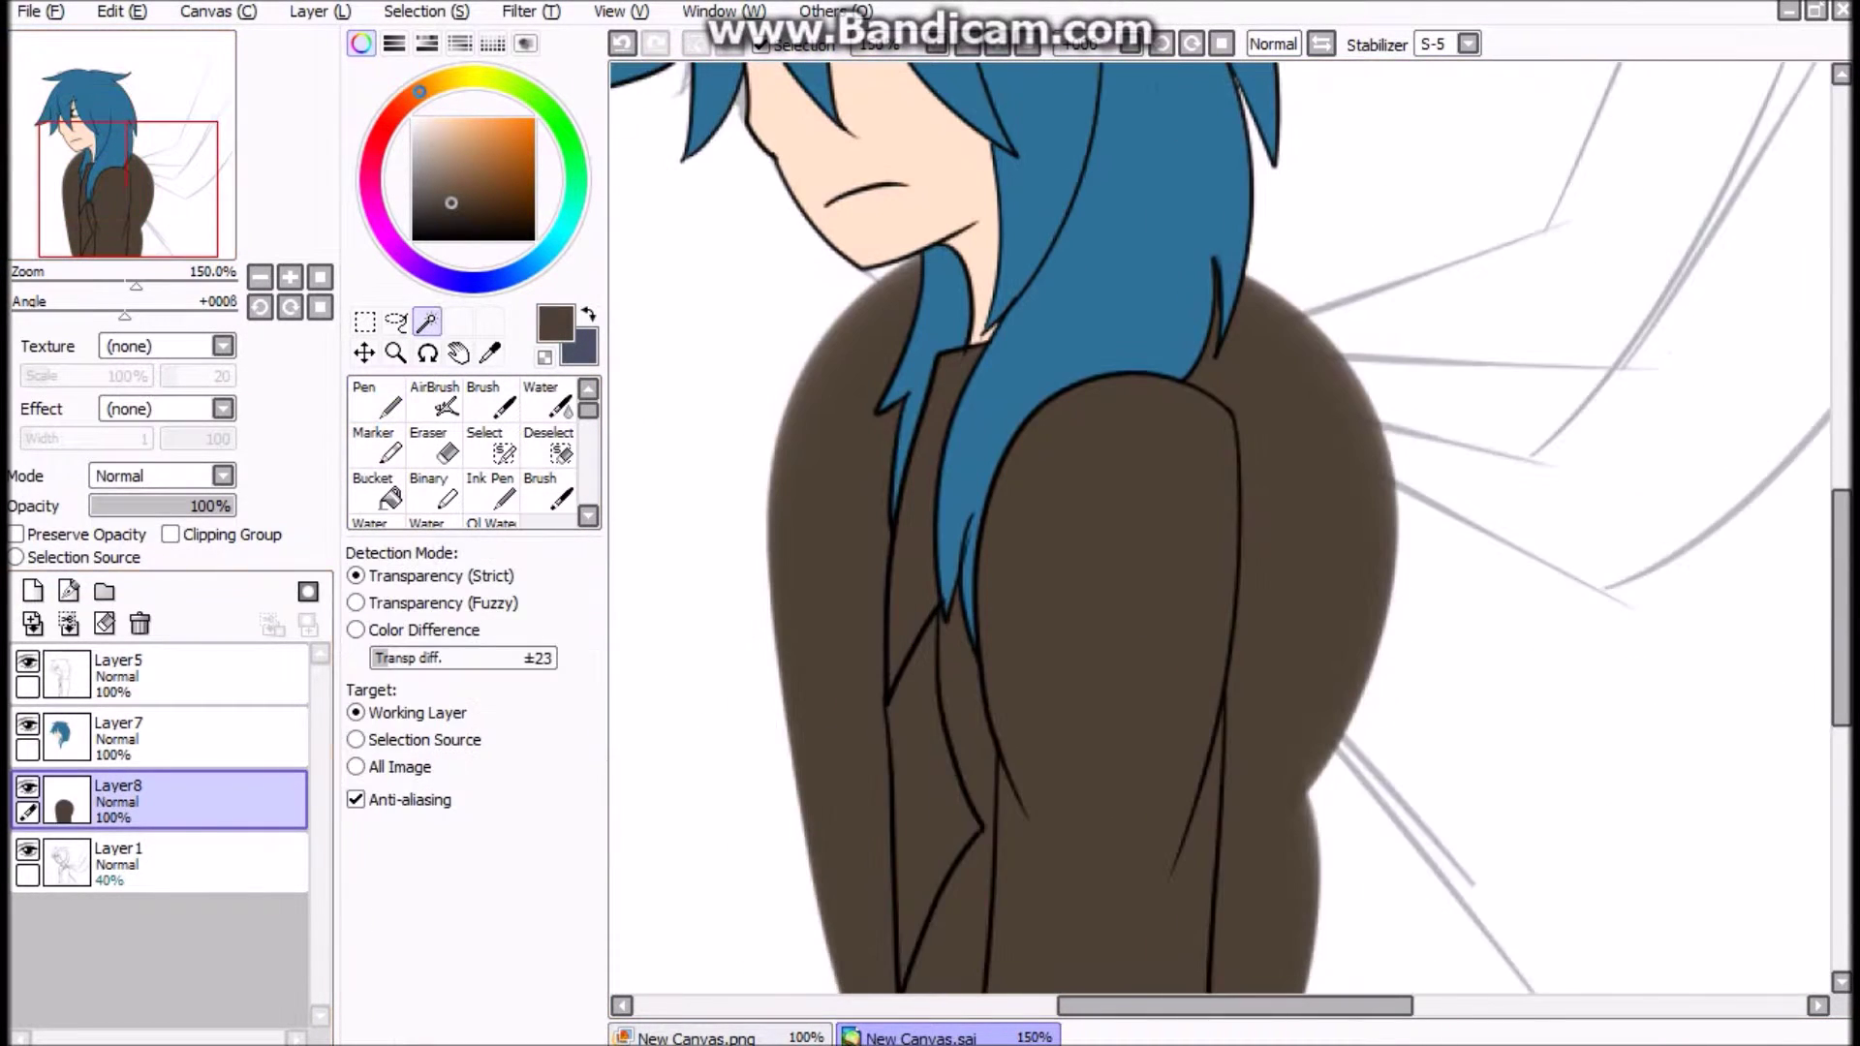
{"action": "left_click", "coordinate": [155, 673]}
{"action": "left_click", "coordinate": [1550, 678]}
{"action": "left_click", "coordinate": [155, 799]}
{"action": "key", "text": "ctrl+d"}
Step: Select the coat's front panel with the Magic Wand along the line art, and add a layer above the brown color
{"action": "left_click", "coordinate": [155, 673]}
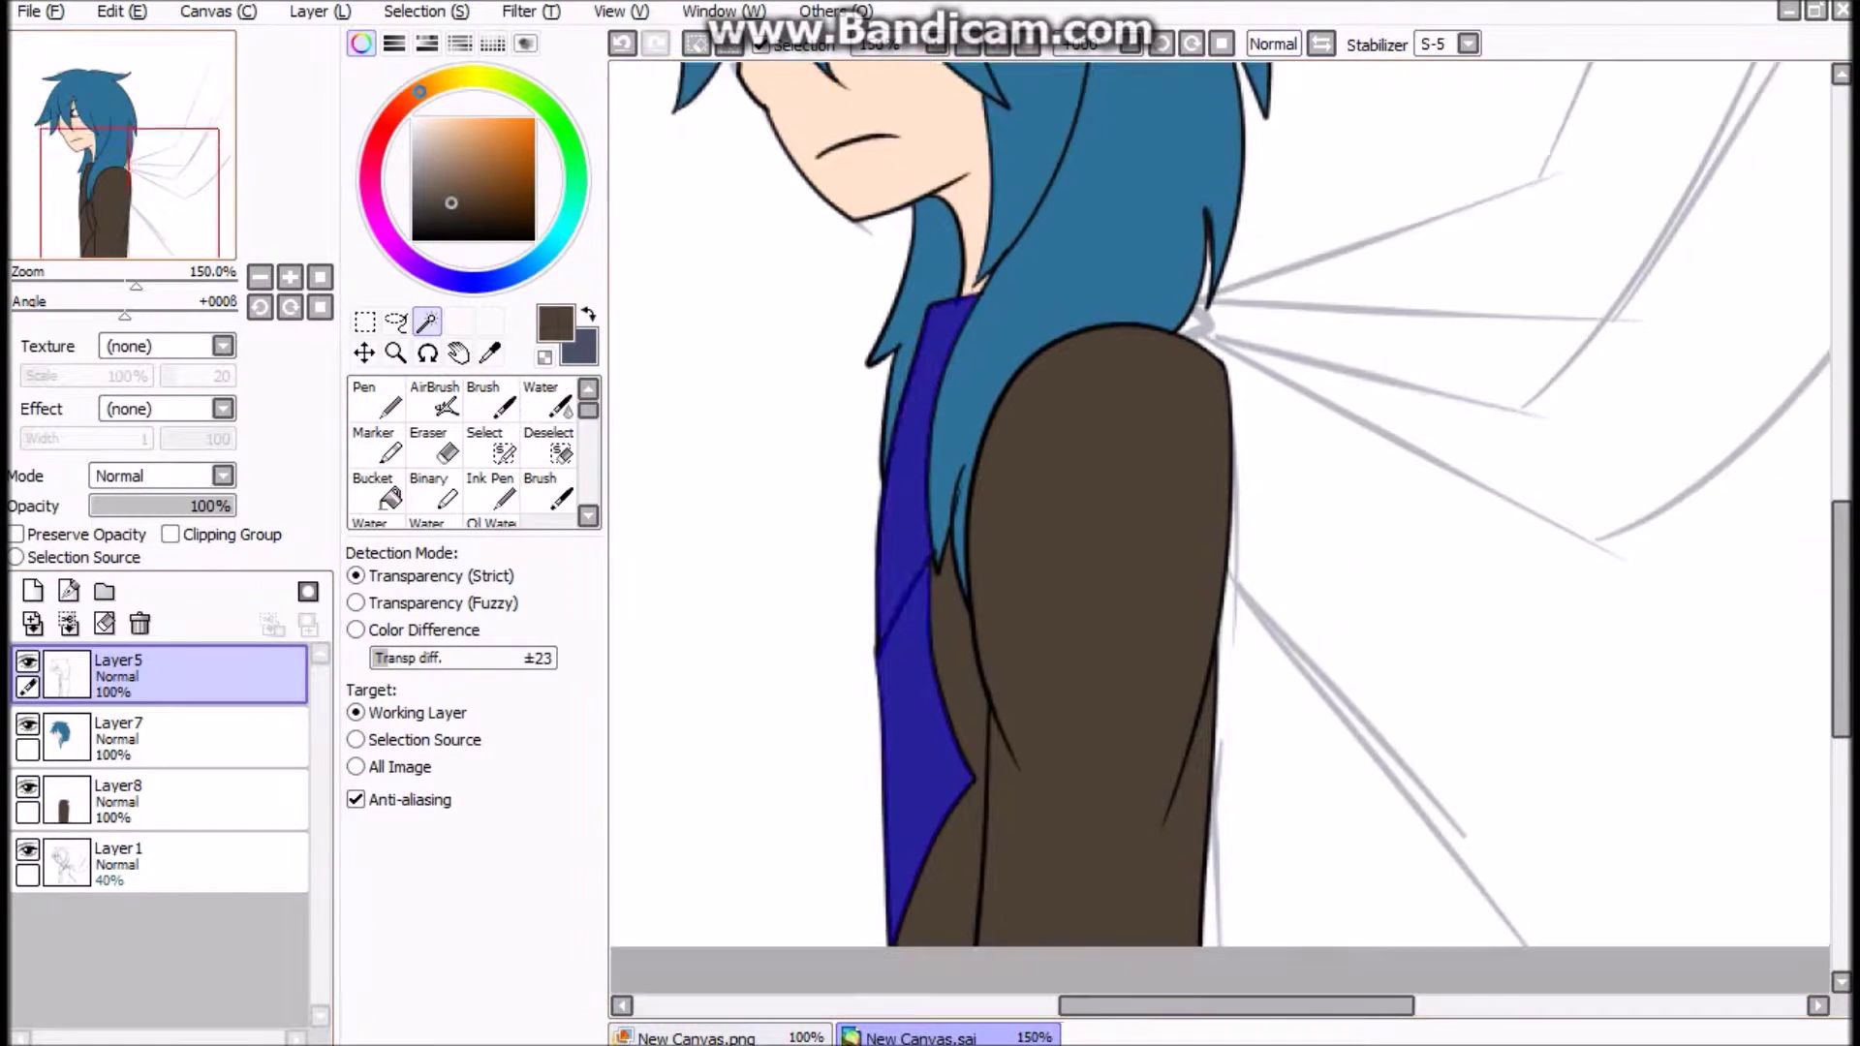
{"action": "scroll", "coordinate": [1177, 834], "scroll_direction": "up", "scroll_amount": 2}
{"action": "scroll", "coordinate": [1221, 523], "scroll_direction": "down", "scroll_amount": 2}
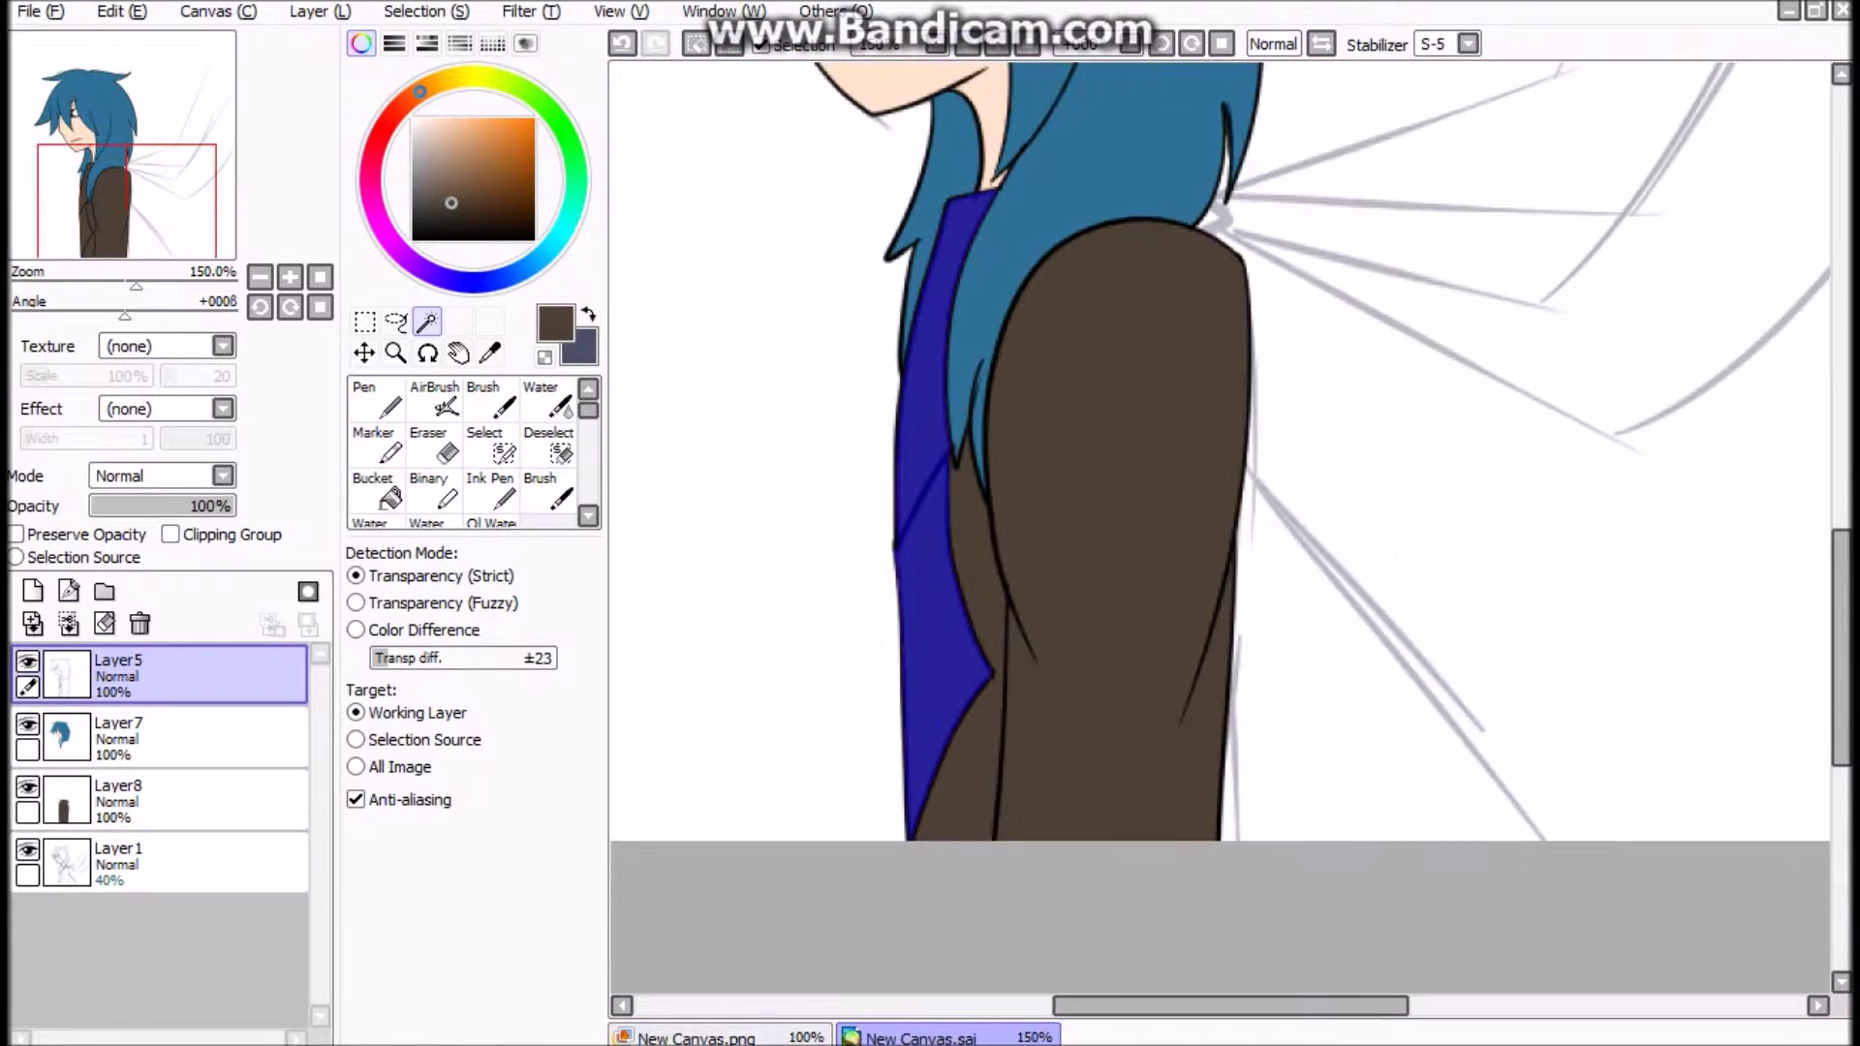
{"action": "left_click", "coordinate": [155, 800]}
{"action": "left_click", "coordinate": [32, 591]}
{"action": "left_click", "coordinate": [930, 436]}
Step: Shade the front panel's folds with the 35 px pen using Multiply and a Fringe effect of width 7, and merge it into the coat layer
{"action": "key", "text": "n"}
{"action": "left_click_drag", "start_coordinate": [930, 456], "coordinate": [928, 491]}
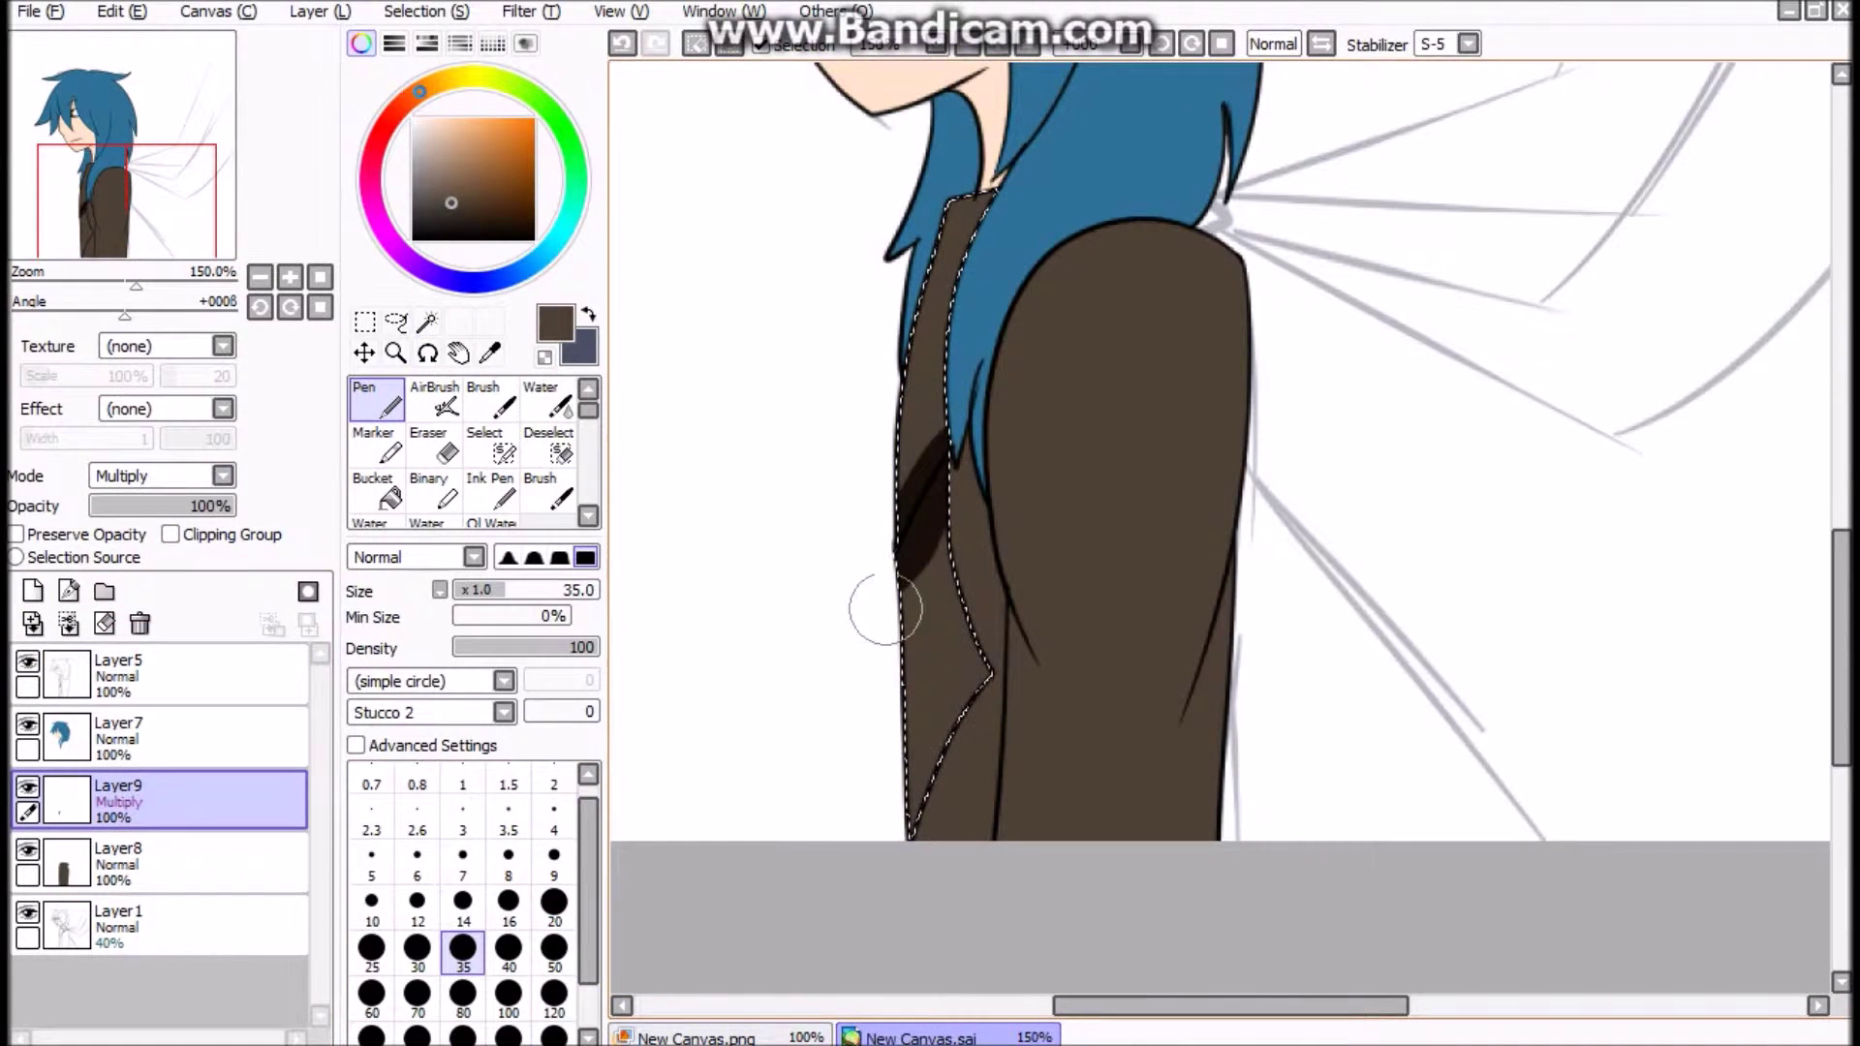
{"action": "left_click", "coordinate": [223, 408]}
{"action": "left_click", "coordinate": [145, 445]}
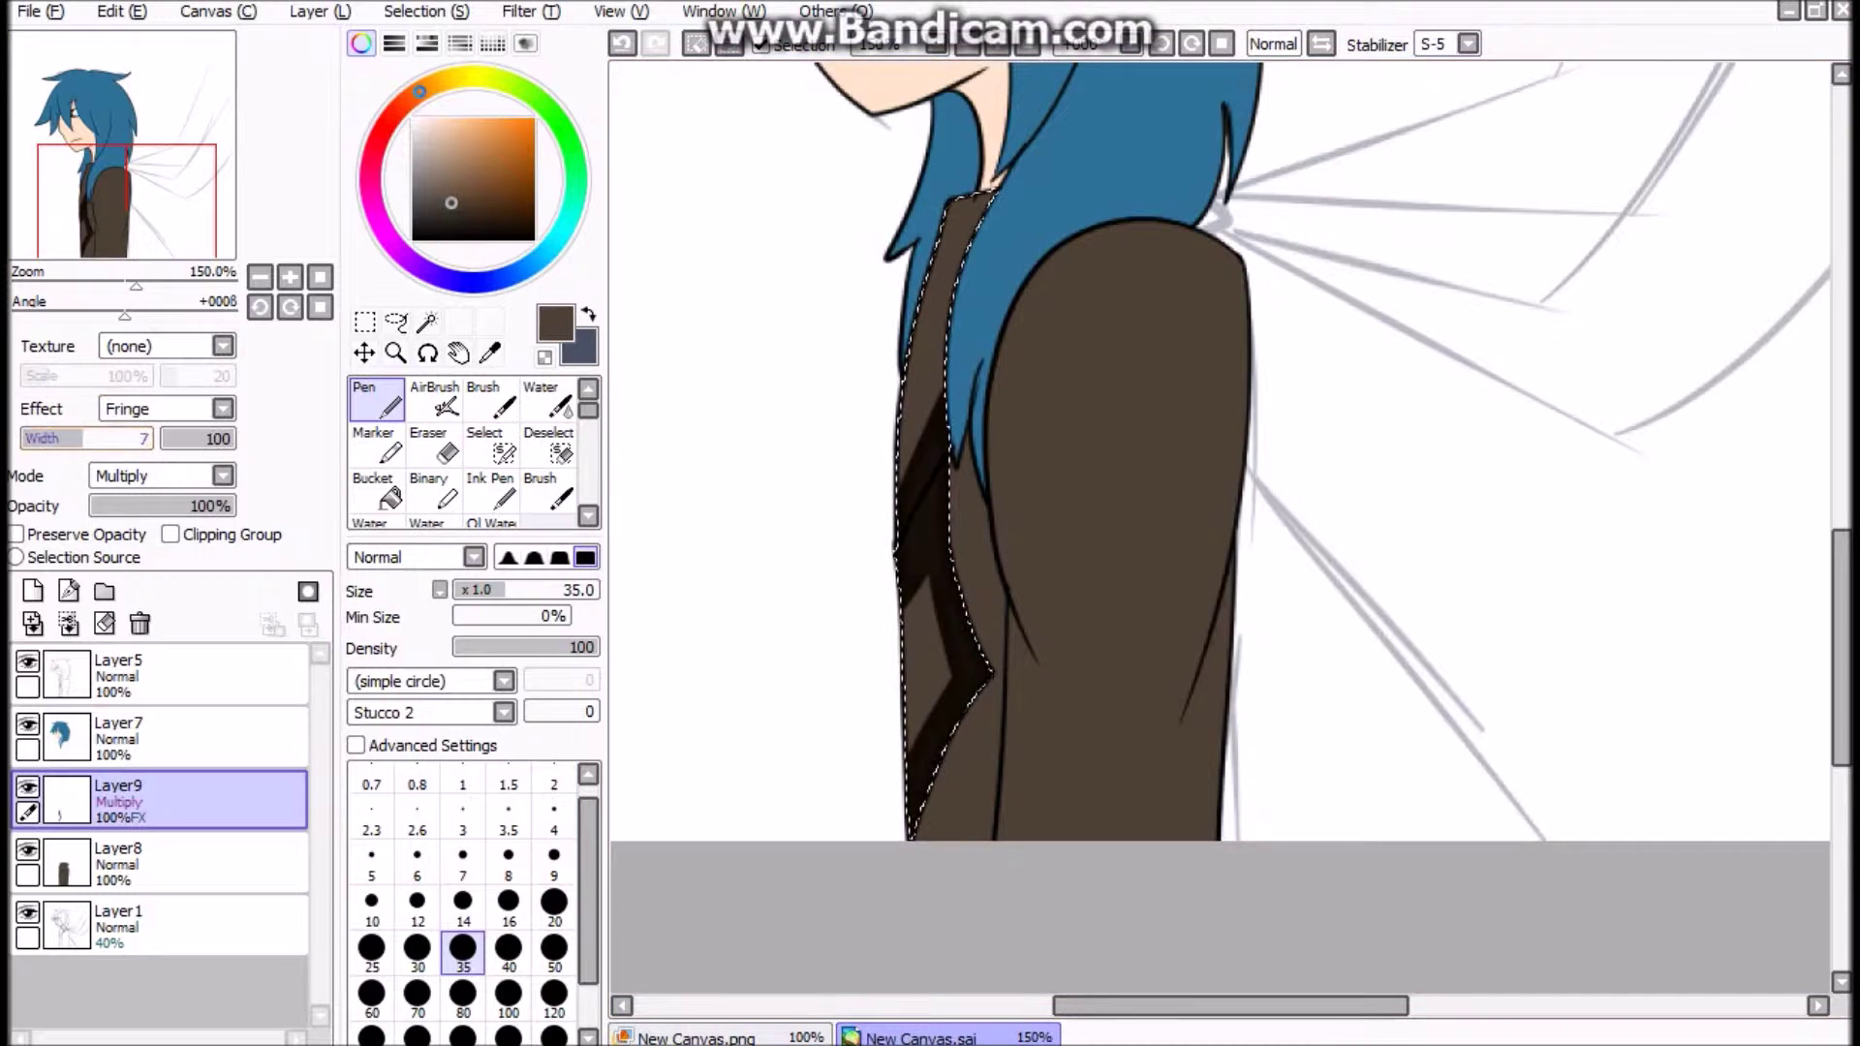
{"action": "scroll", "coordinate": [1221, 523], "scroll_direction": "up", "scroll_amount": 3}
{"action": "scroll", "coordinate": [1221, 523], "scroll_direction": "down", "scroll_amount": 2}
{"action": "key", "text": "ctrl+e"}
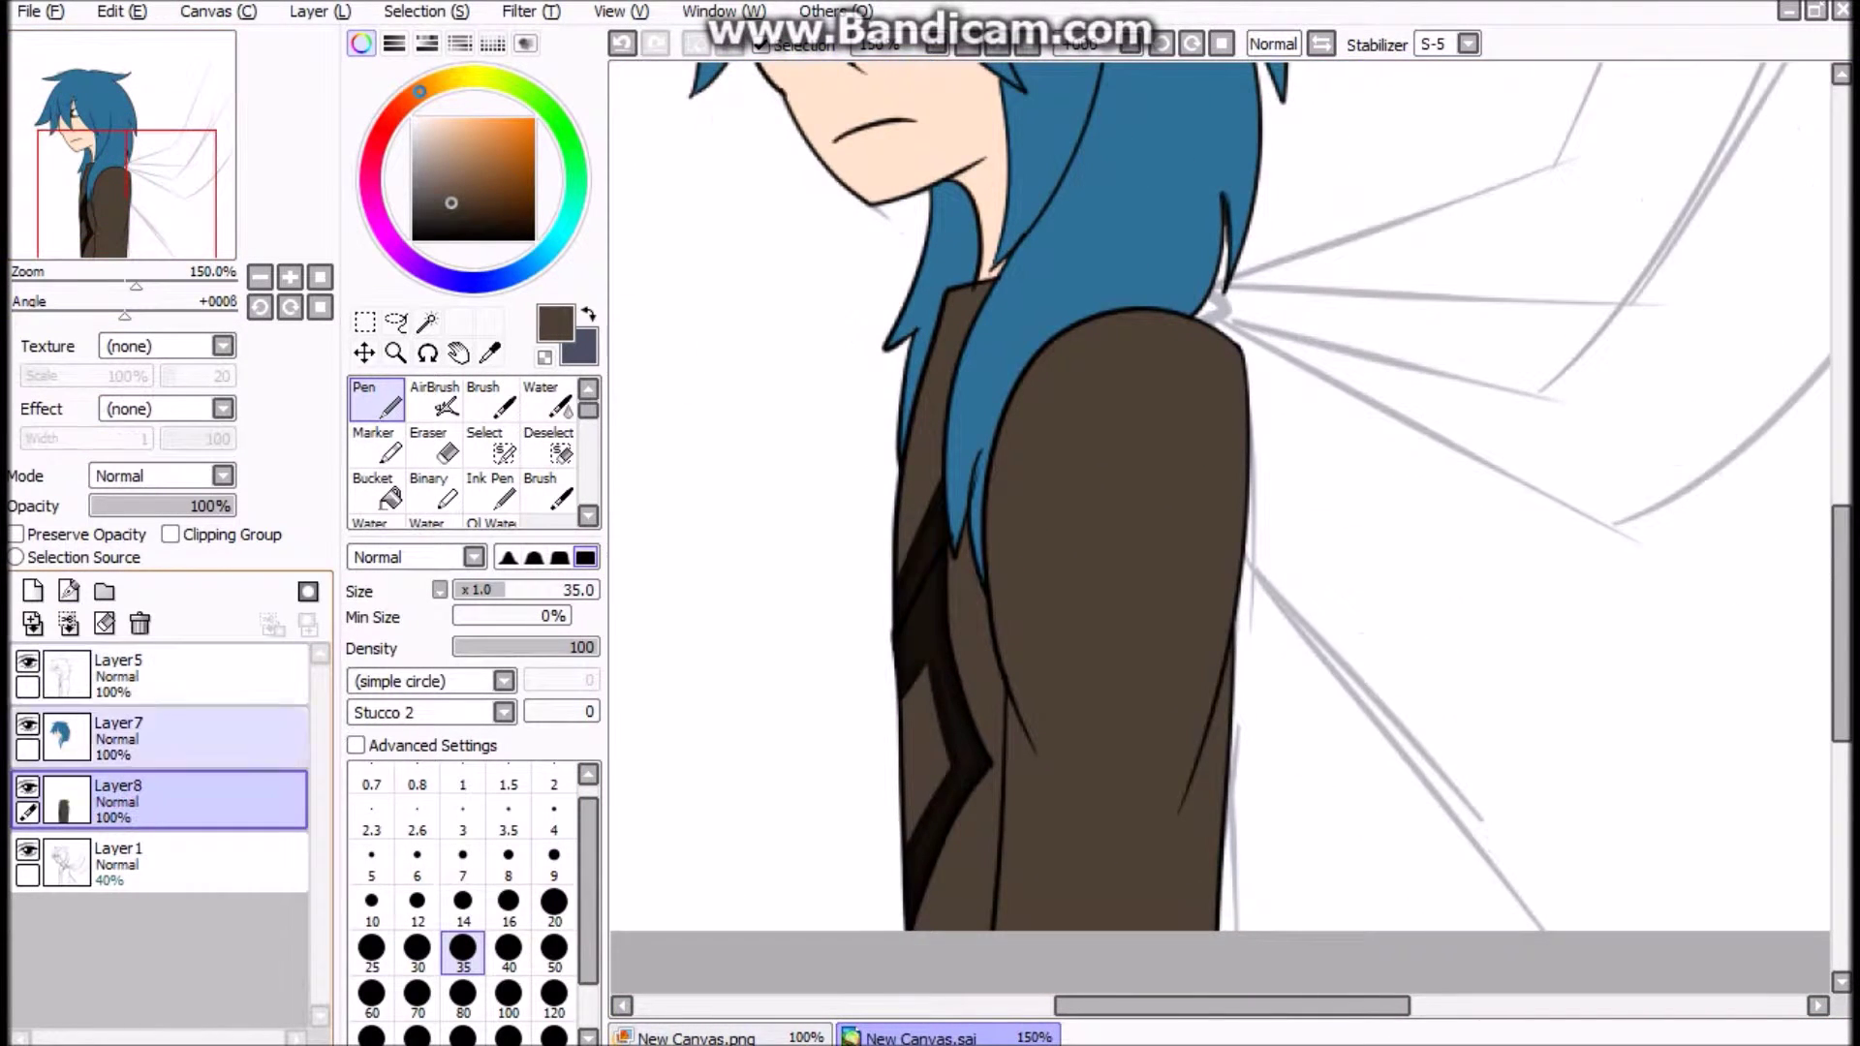
Step: Merge the hair and skin layer into the coat color layer, and add an empty layer above the result
{"action": "scroll", "coordinate": [1221, 523], "scroll_direction": "up", "scroll_amount": 3}
{"action": "key", "text": "minus"}
{"action": "key", "text": "minus"}
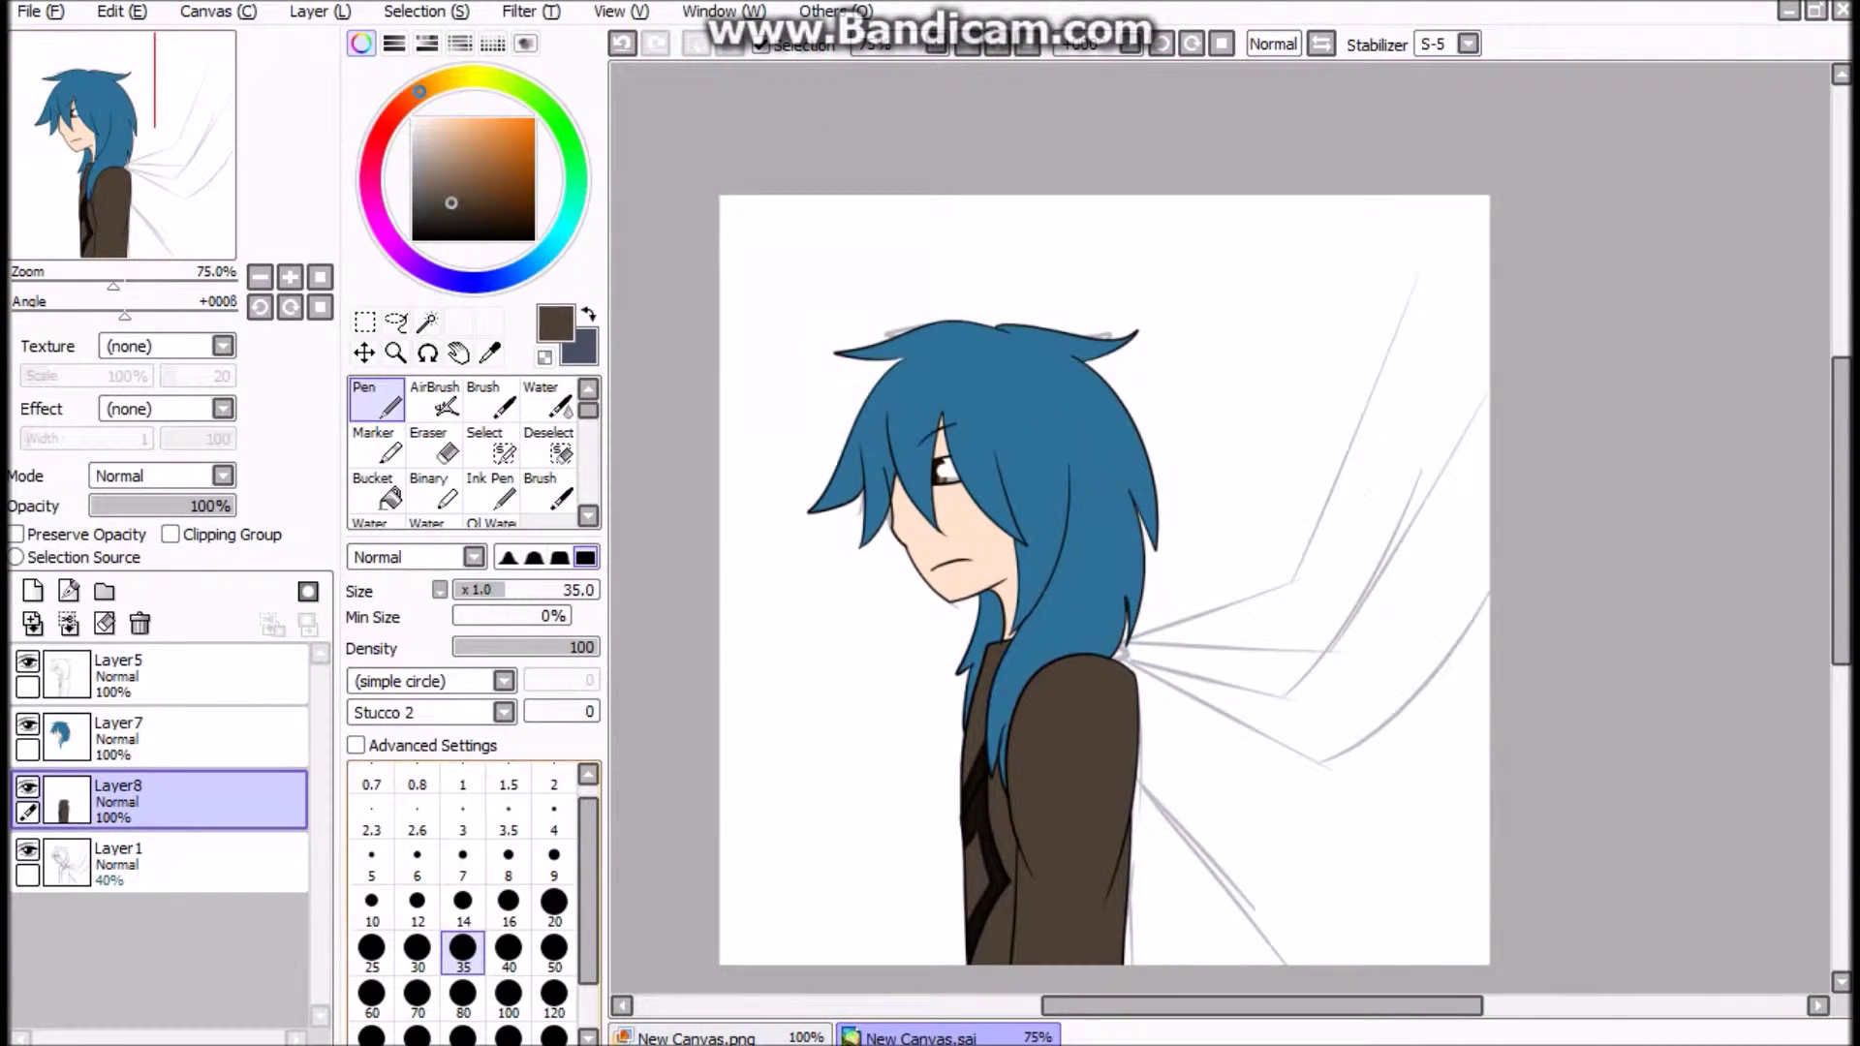
{"action": "left_click", "coordinate": [194, 736]}
{"action": "key", "text": "ctrl+e"}
{"action": "left_click", "coordinate": [193, 675]}
{"action": "key", "text": "plus"}
{"action": "key", "text": "plus"}
{"action": "left_click", "coordinate": [194, 736]}
{"action": "left_click", "coordinate": [31, 591]}
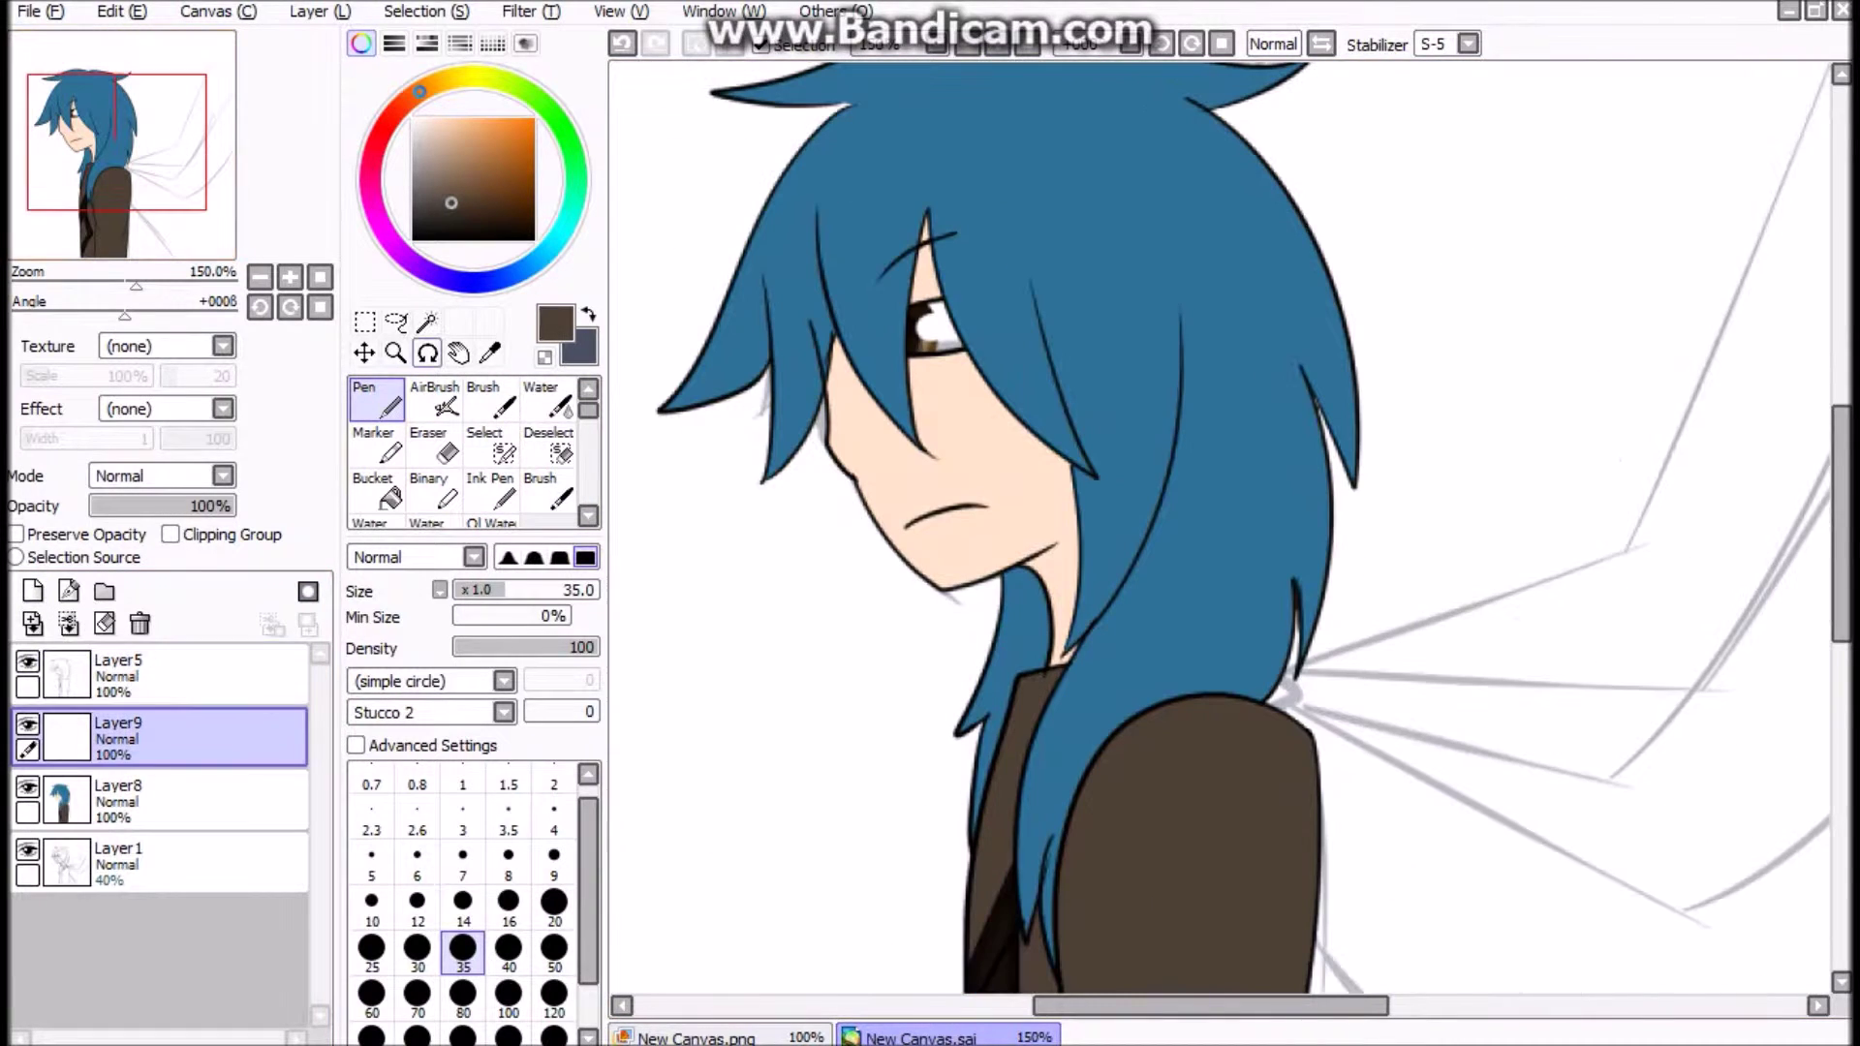
Step: Set the new layer to Multiply and shade the face, neck and front hair locks in slate blue with the 14 px pen
{"action": "left_click", "coordinate": [588, 315]}
{"action": "left_click", "coordinate": [463, 901]}
{"action": "scroll", "coordinate": [155, 476], "scroll_direction": "down", "scroll_amount": 1}
{"action": "key", "text": "plus"}
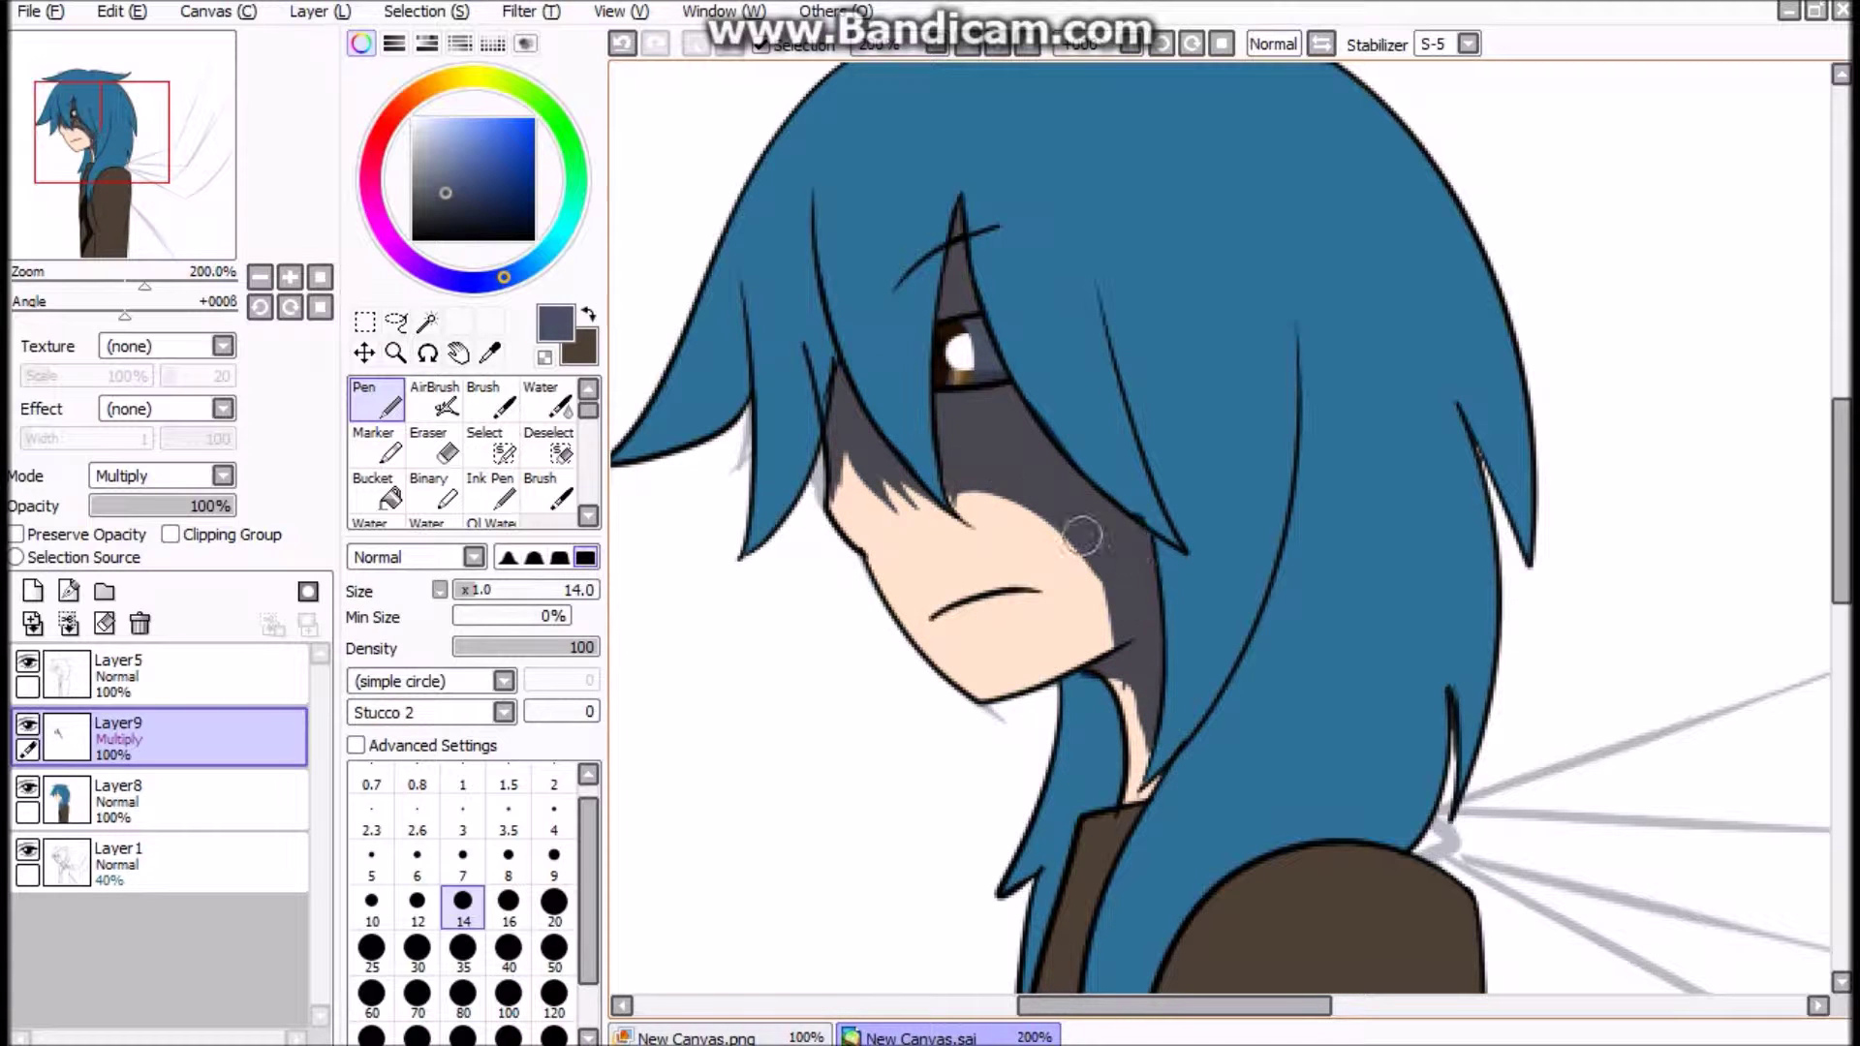
{"action": "left_click_drag", "start_coordinate": [949, 199], "coordinate": [918, 498]}
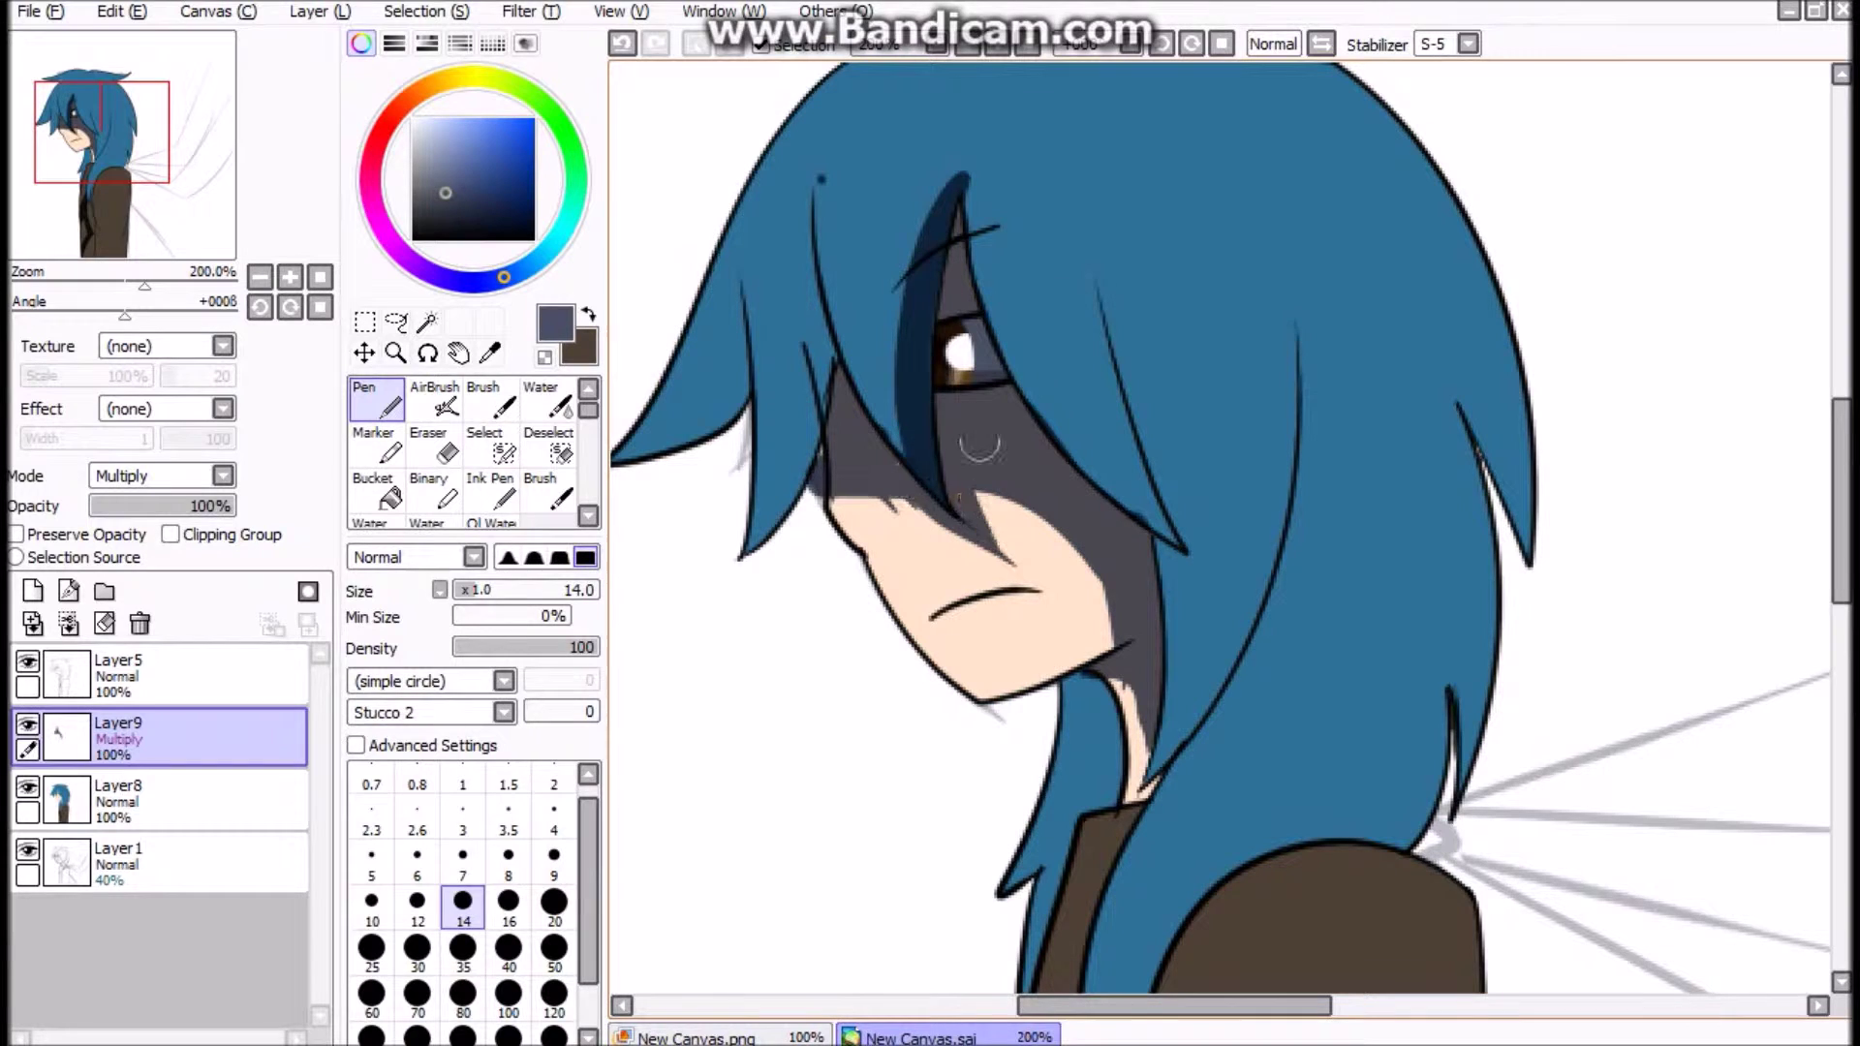
{"action": "left_click_drag", "start_coordinate": [1075, 247], "coordinate": [1197, 573]}
{"action": "left_click_drag", "start_coordinate": [1296, 296], "coordinate": [1272, 487]}
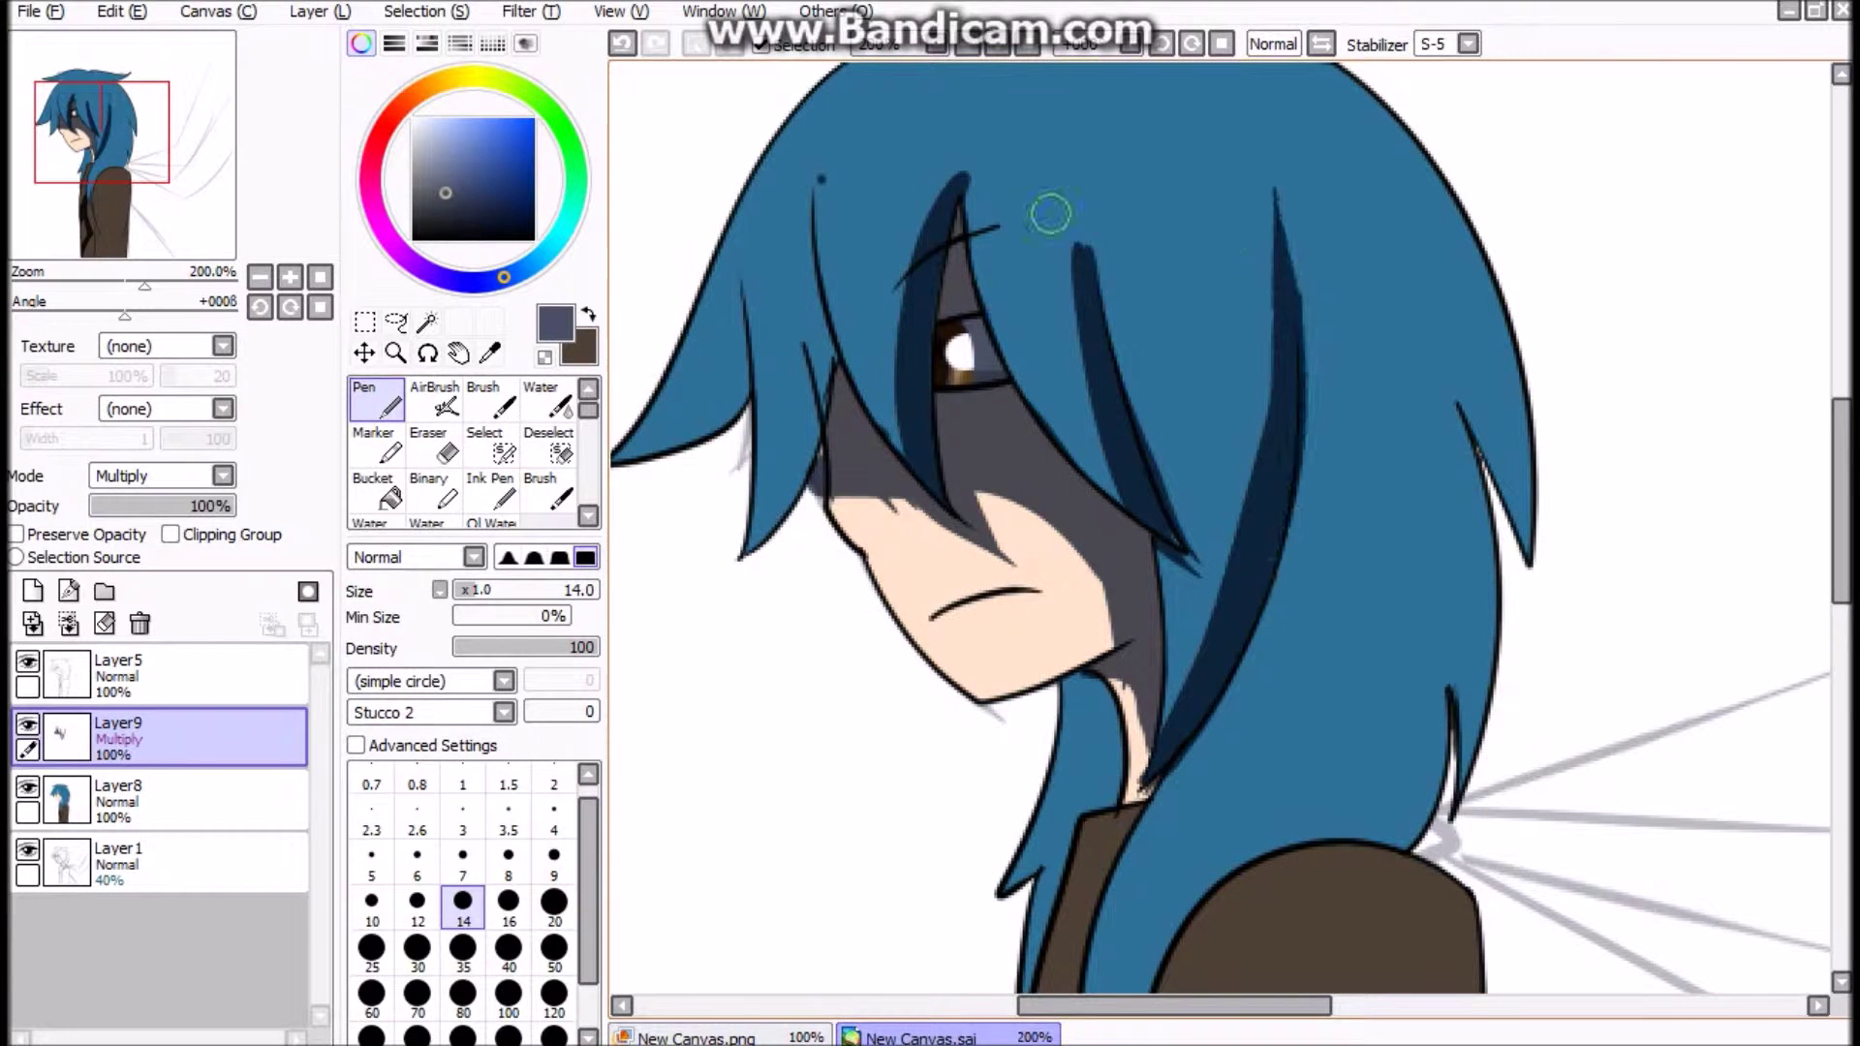
Step: Shade the crown, back and front strands of the hair with the 35 px pen, trimming the shadows with the 7 px eraser
{"action": "key", "text": "bracketright"}
{"action": "key", "text": "bracketright"}
{"action": "key", "text": "bracketright"}
{"action": "key", "text": "bracketright"}
{"action": "key", "text": "bracketright"}
{"action": "left_click_drag", "start_coordinate": [1192, 388], "coordinate": [1051, 348]}
{"action": "mouse_move", "coordinate": [1320, 790]}
{"action": "left_mouse_down"}
{"action": "mouse_move", "coordinate": [1330, 460]}
{"action": "mouse_move", "coordinate": [1500, 848]}
{"action": "left_mouse_up"}
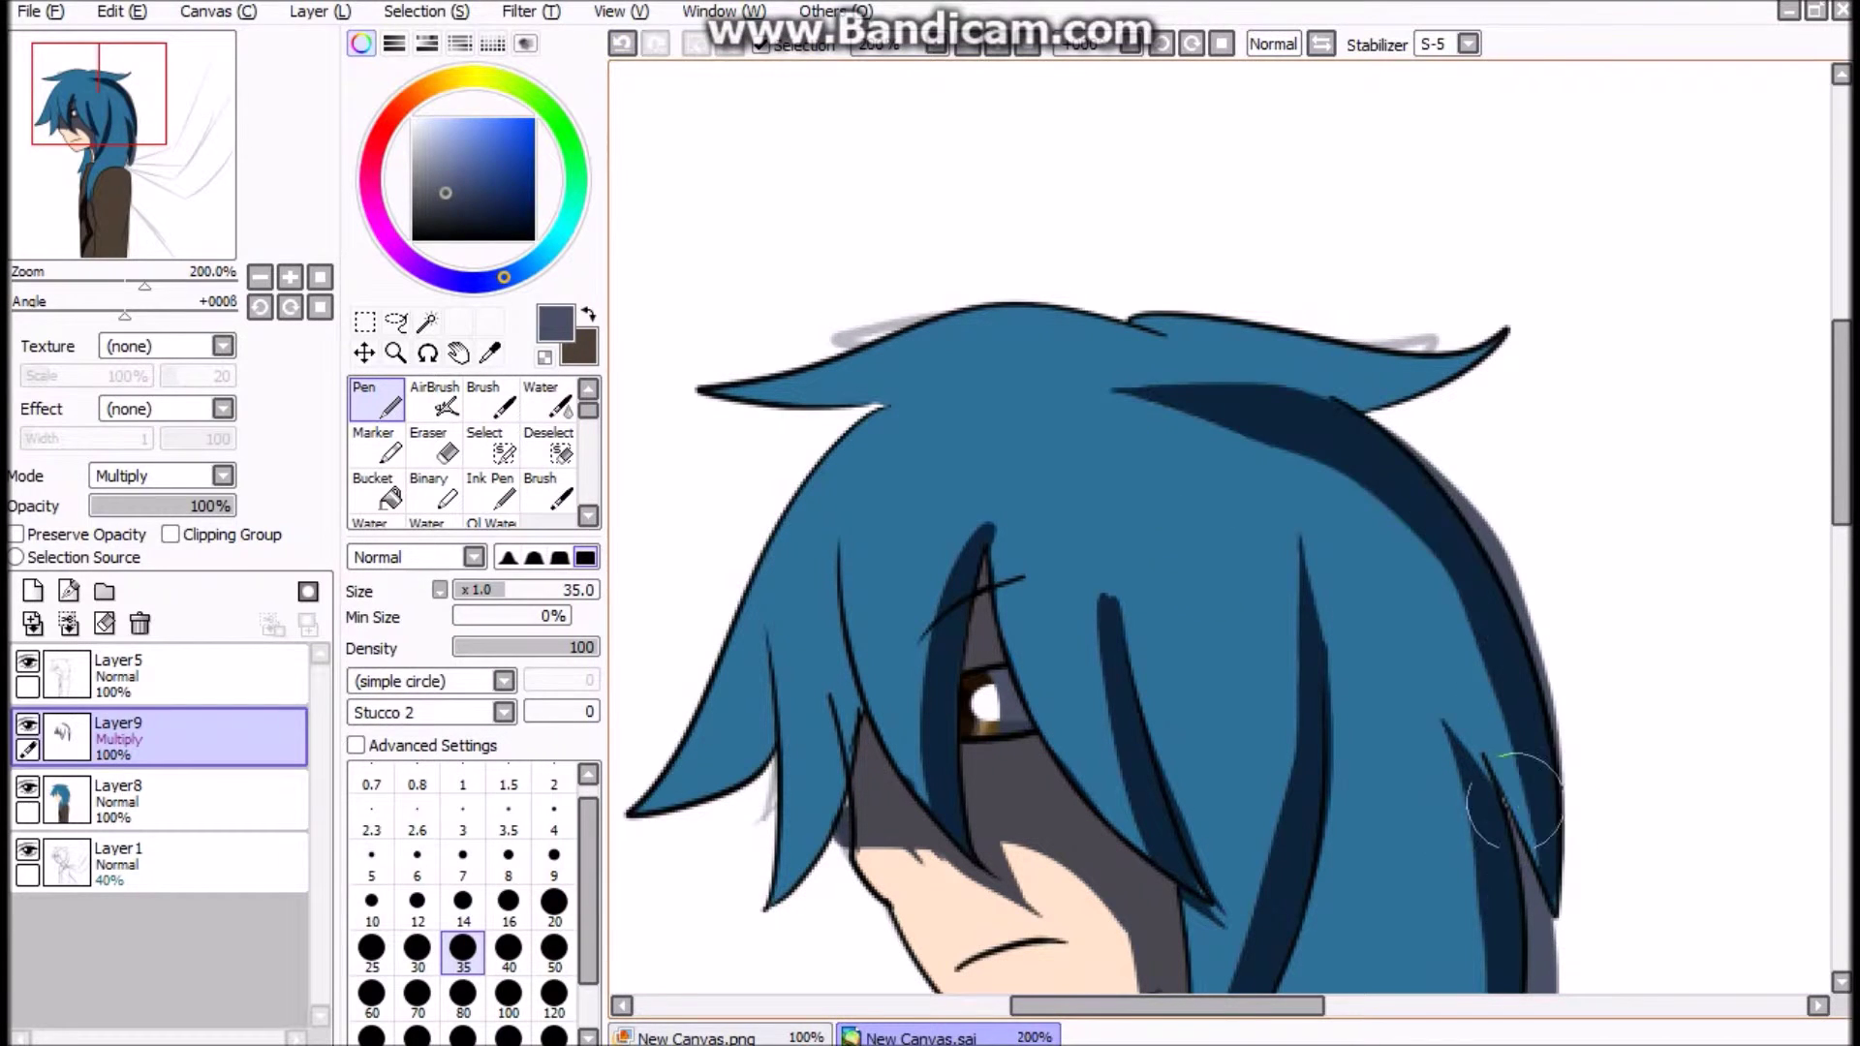
{"action": "left_click_drag", "start_coordinate": [1351, 363], "coordinate": [1104, 324]}
{"action": "mouse_move", "coordinate": [1410, 978]}
{"action": "left_mouse_down"}
{"action": "mouse_move", "coordinate": [1177, 480]}
{"action": "mouse_move", "coordinate": [1108, 251]}
{"action": "left_mouse_up"}
{"action": "left_click_drag", "start_coordinate": [1027, 373], "coordinate": [1237, 498]}
{"action": "mouse_move", "coordinate": [1250, 969]}
{"action": "left_mouse_down"}
{"action": "mouse_move", "coordinate": [1150, 427]}
{"action": "mouse_move", "coordinate": [1142, 560]}
{"action": "mouse_move", "coordinate": [1308, 969]}
{"action": "left_mouse_up"}
{"action": "mouse_move", "coordinate": [1114, 969]}
{"action": "left_mouse_down"}
{"action": "mouse_move", "coordinate": [1017, 382]}
{"action": "mouse_move", "coordinate": [1044, 726]}
{"action": "left_mouse_up"}
{"action": "left_click_drag", "start_coordinate": [1034, 649], "coordinate": [1211, 988]}
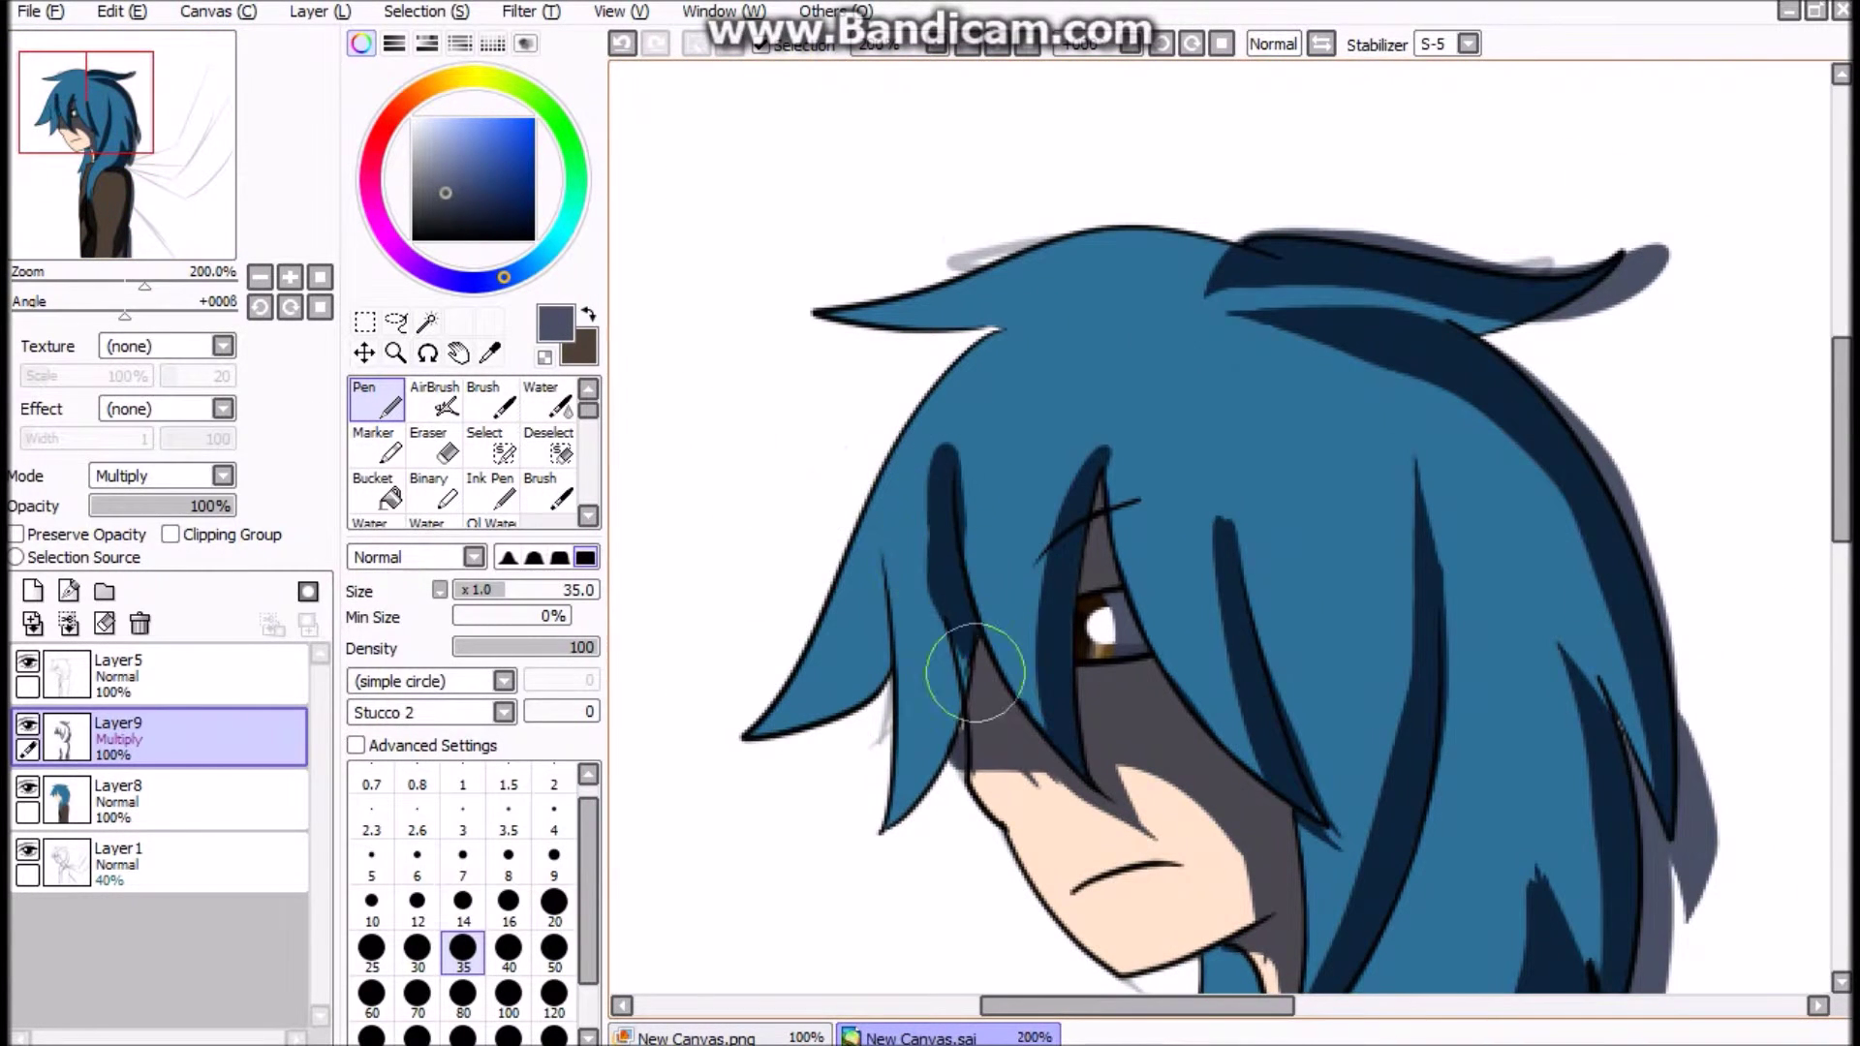
{"action": "key", "text": "e"}
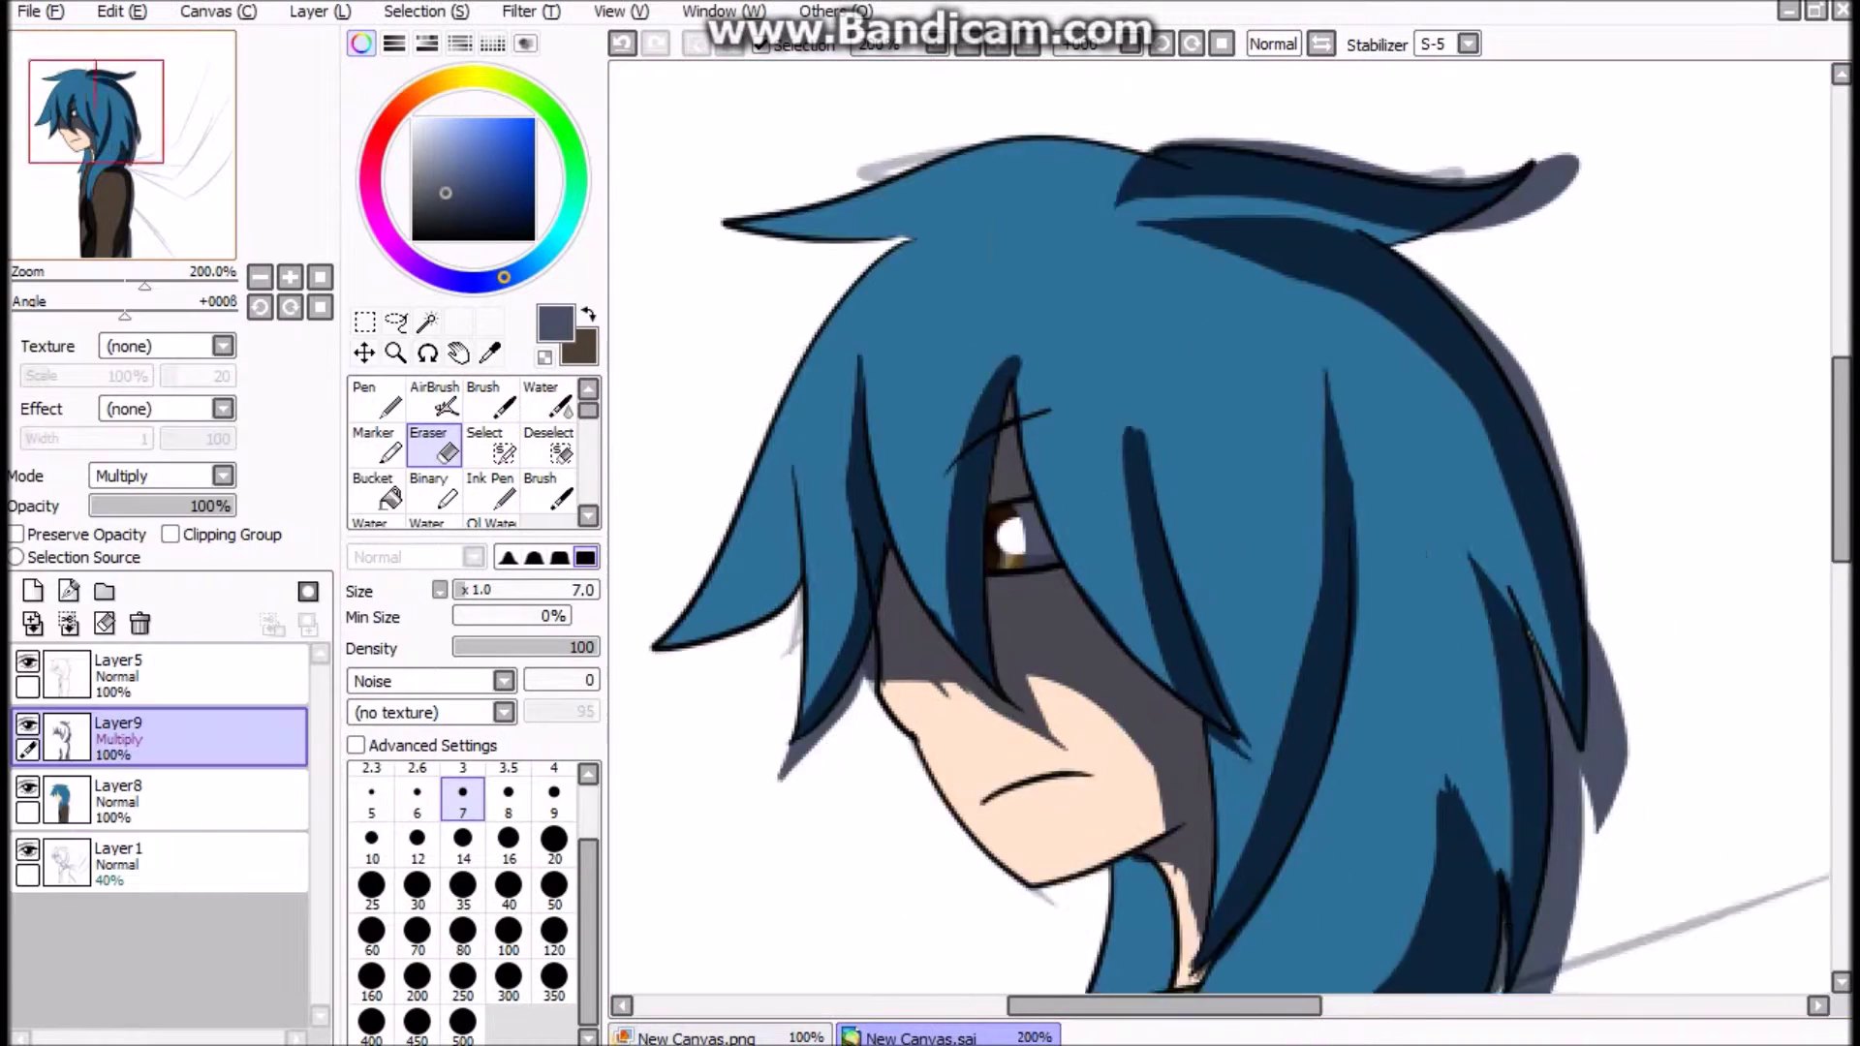
{"action": "mouse_move", "coordinate": [1211, 968]}
{"action": "left_mouse_down"}
{"action": "mouse_move", "coordinate": [1047, 455]}
{"action": "mouse_move", "coordinate": [969, 775]}
{"action": "mouse_move", "coordinate": [869, 431]}
{"action": "left_mouse_up"}
Step: Shade the coat's front, sleeve and back with the 35 px pen, and clean up the shadow edges with the 7 px eraser
{"action": "key", "text": "n"}
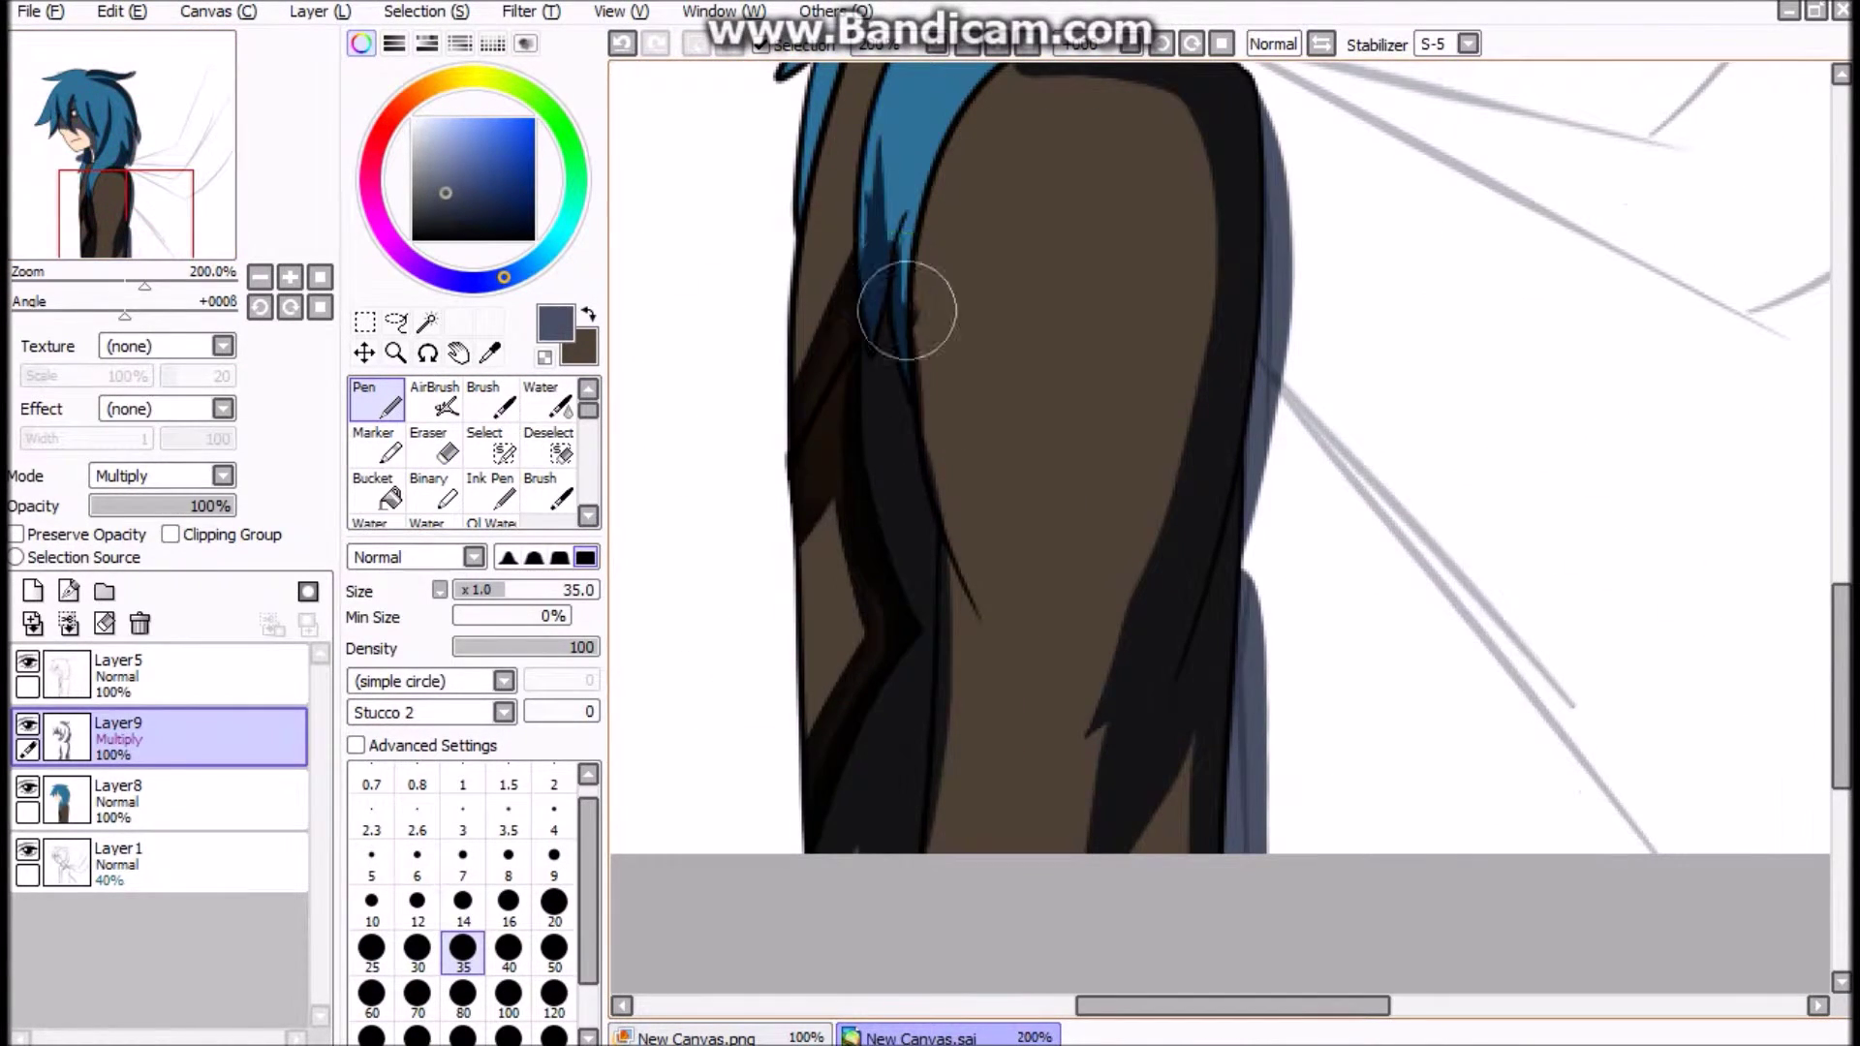
{"action": "left_click_drag", "start_coordinate": [906, 310], "coordinate": [969, 492]}
{"action": "key", "text": "e"}
{"action": "left_click_drag", "start_coordinate": [998, 728], "coordinate": [1000, 432]}
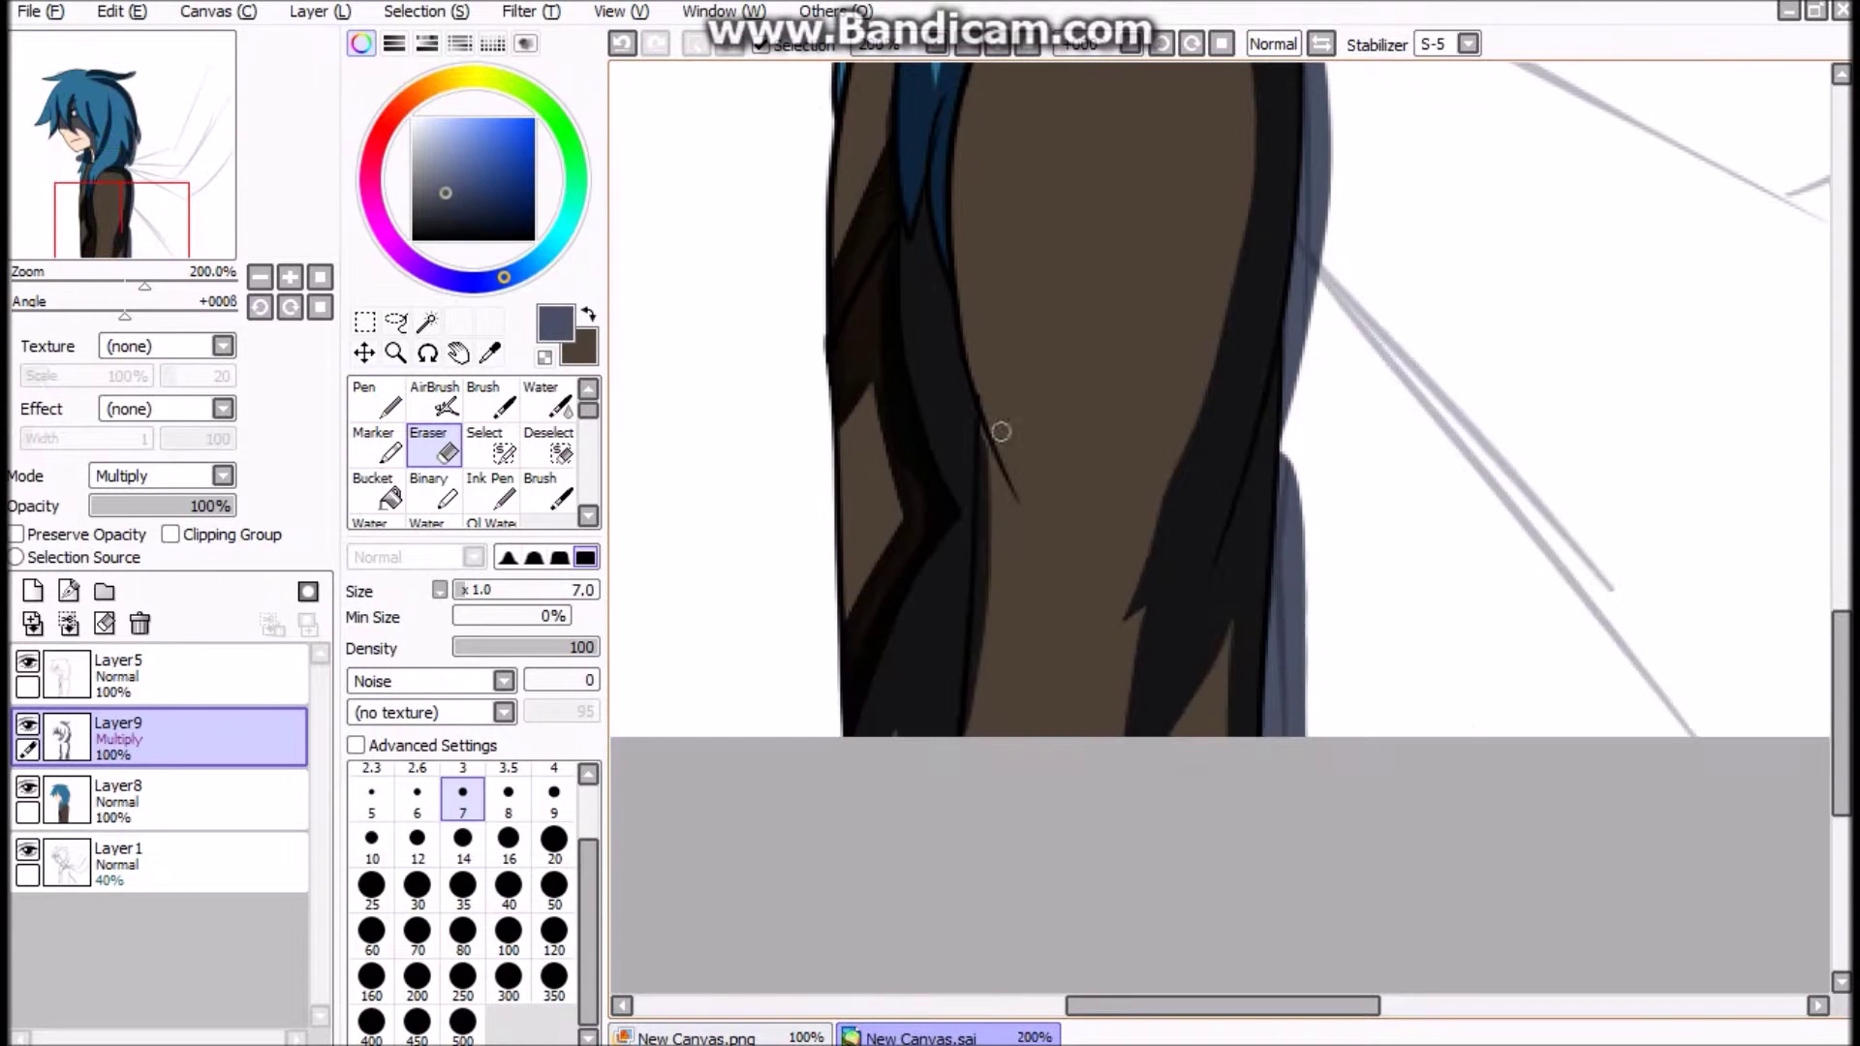
{"action": "left_click_drag", "start_coordinate": [989, 659], "coordinate": [865, 373]}
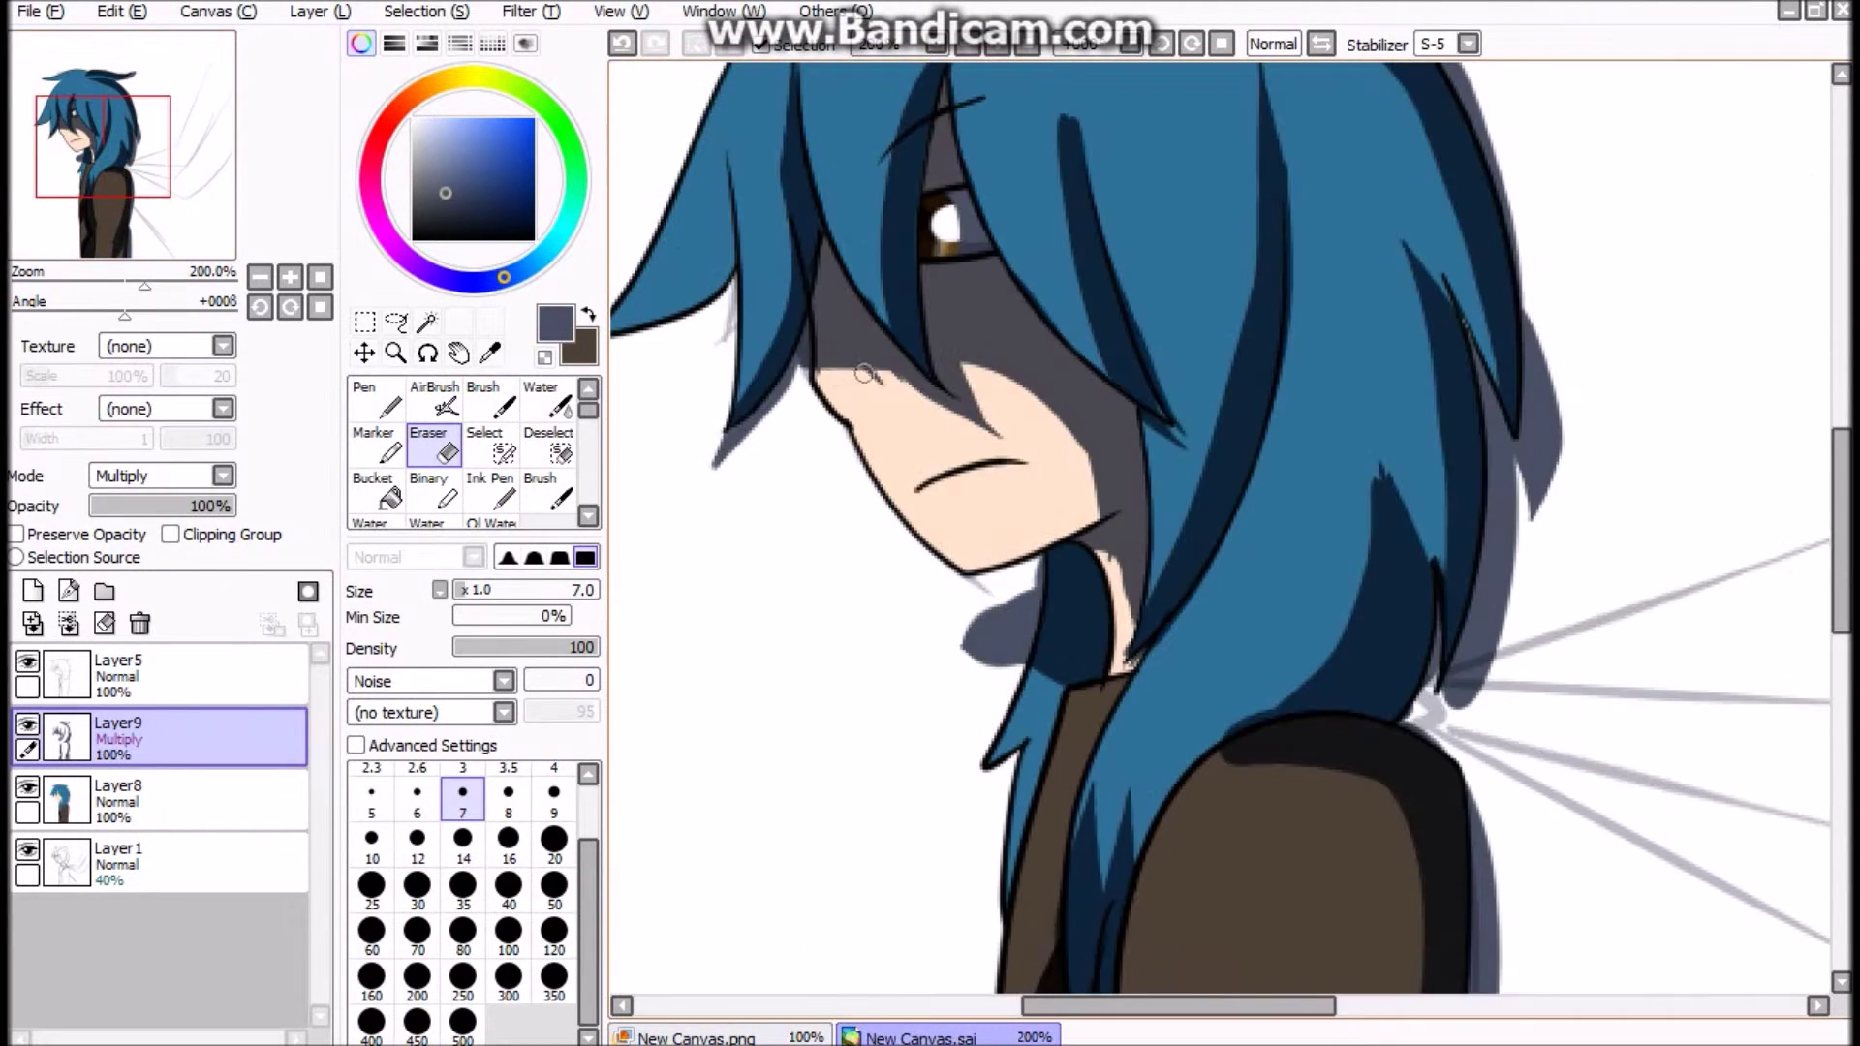
{"action": "left_click_drag", "start_coordinate": [938, 395], "coordinate": [856, 315]}
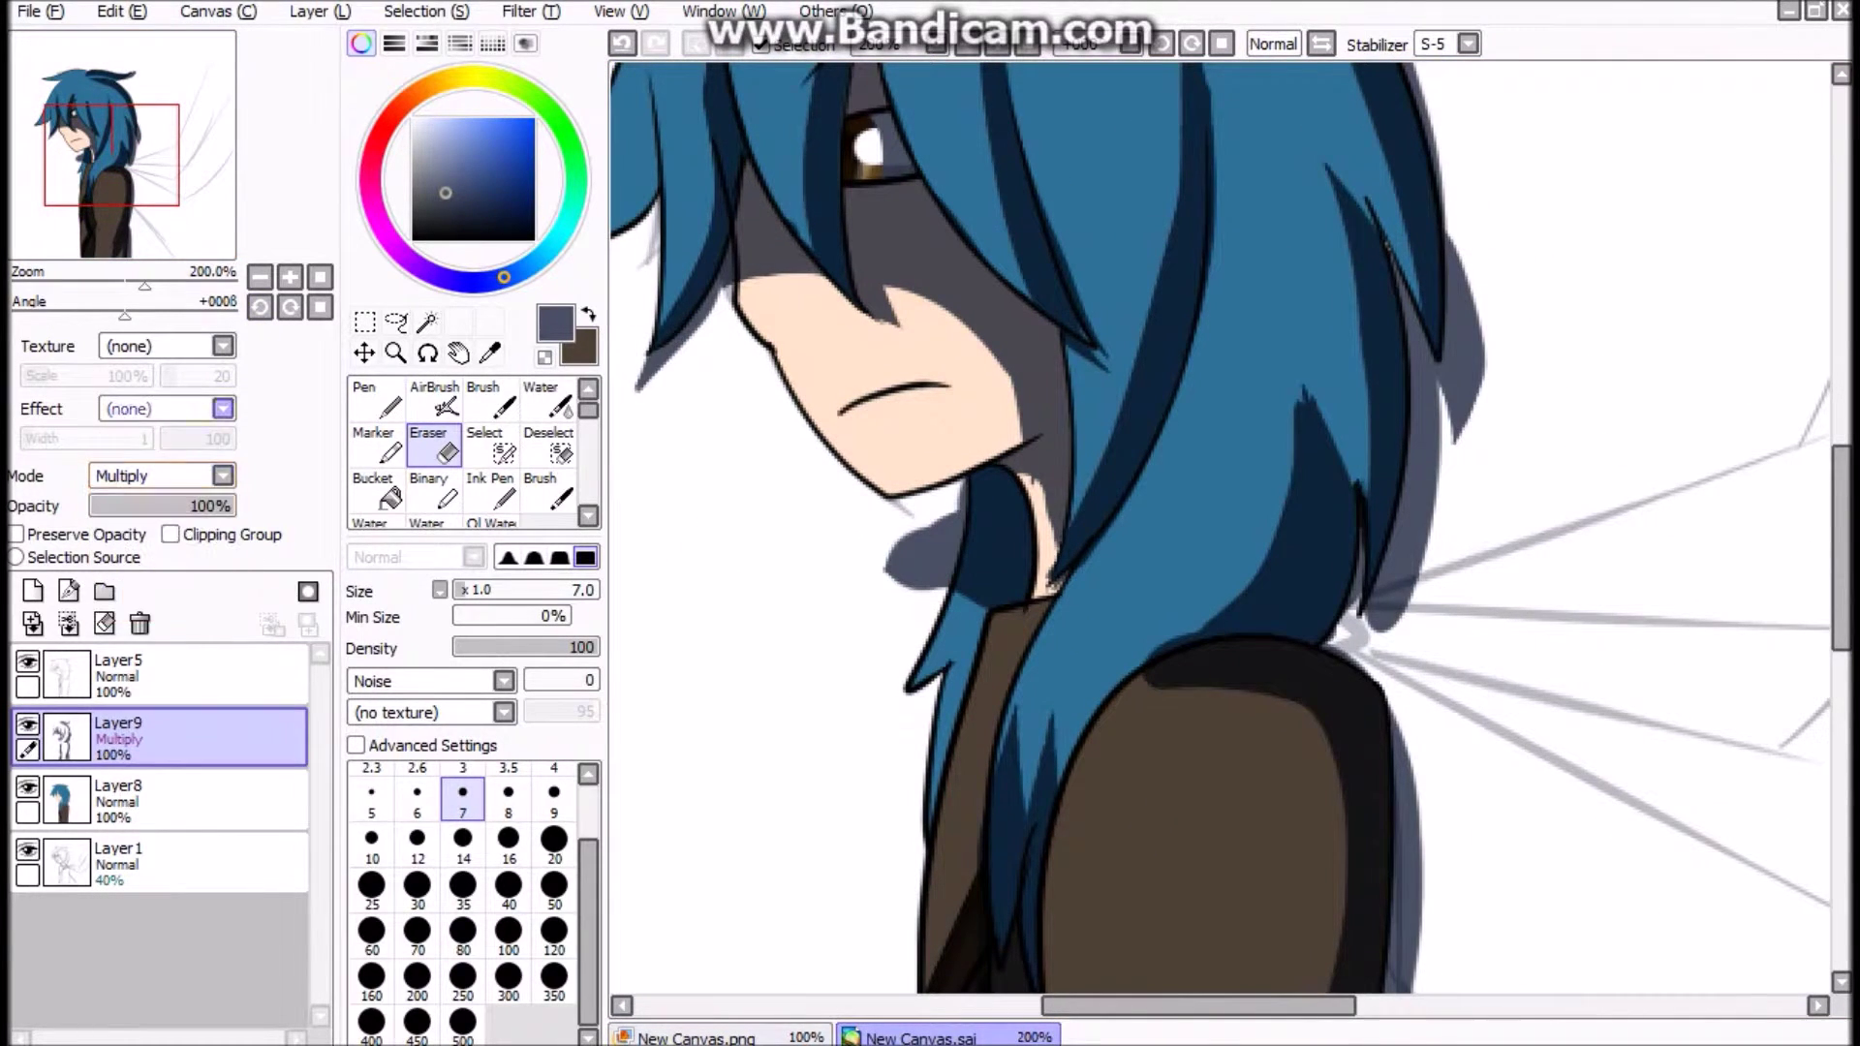
Step: Flatten the shading onto a fresh layer, duplicate it, and set both copies to Multiply
{"action": "left_click", "coordinate": [222, 409]}
{"action": "left_click", "coordinate": [145, 445]}
{"action": "left_click", "coordinate": [68, 623]}
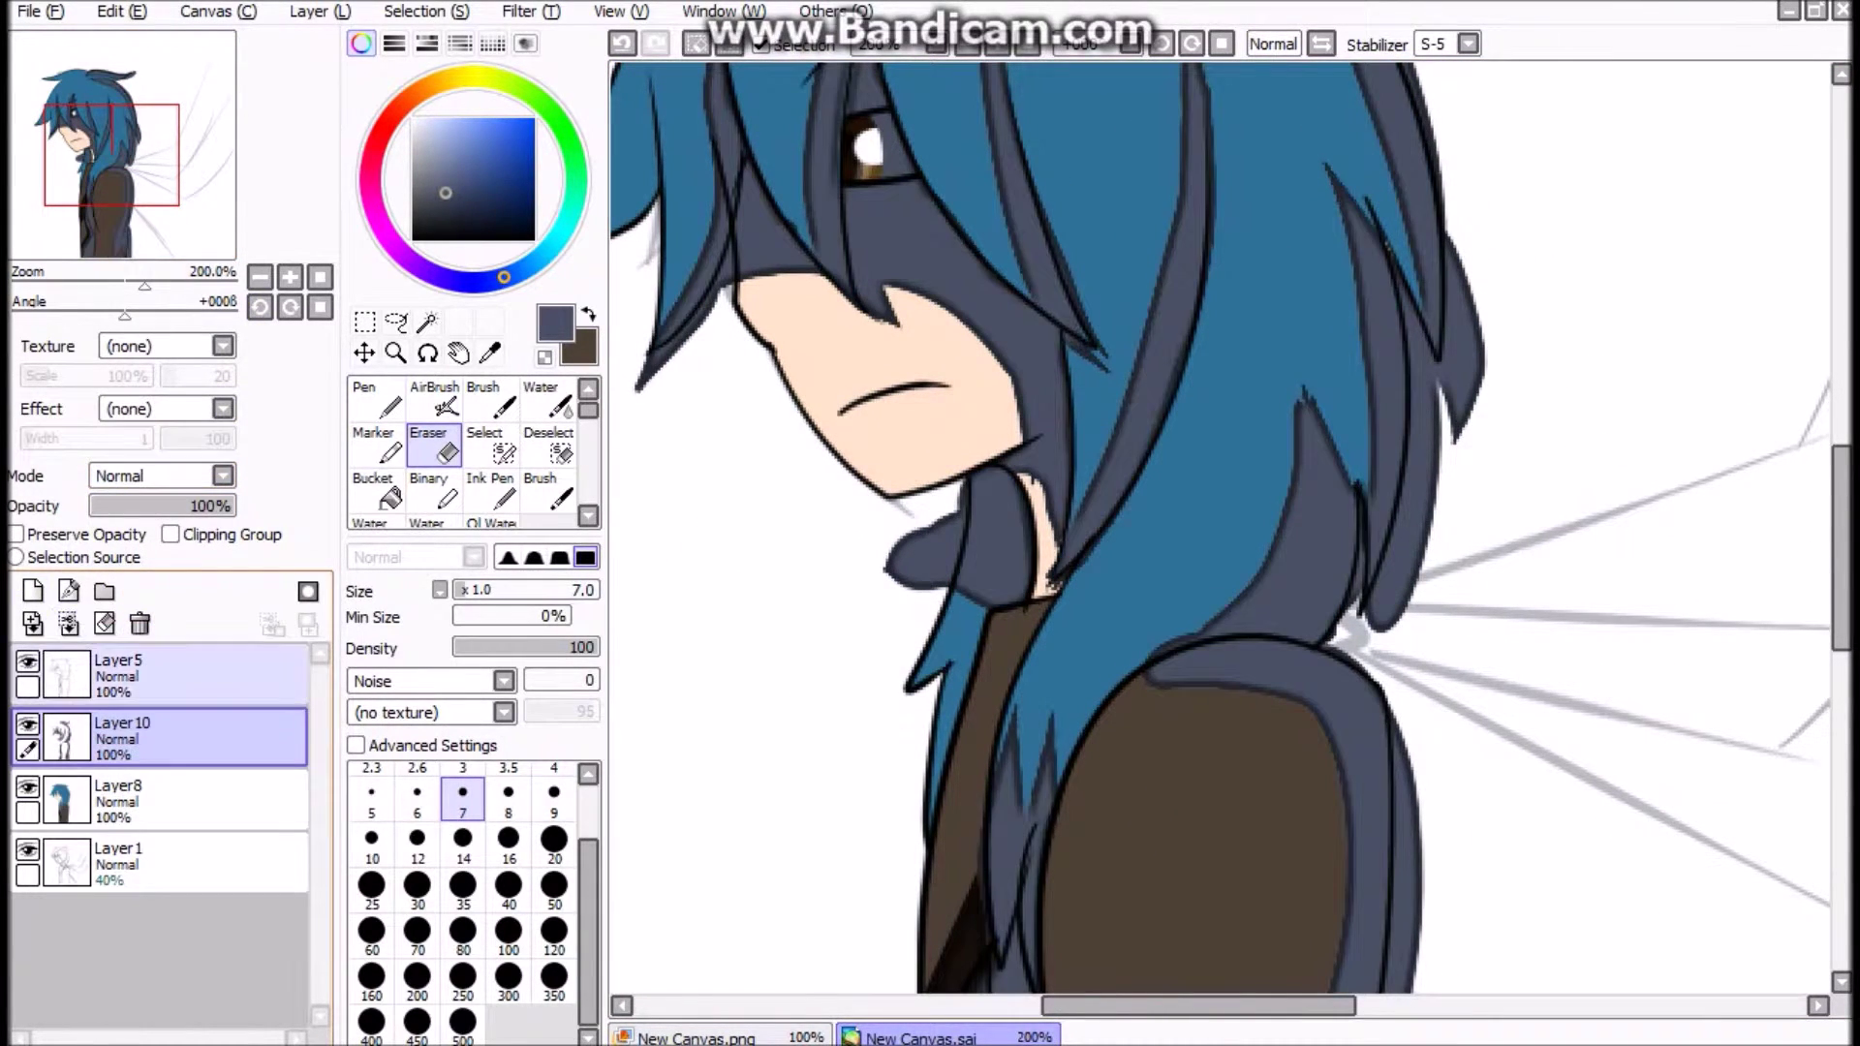
{"action": "key", "text": "ctrl+v"}
{"action": "left_click", "coordinate": [155, 475]}
{"action": "left_click", "coordinate": [121, 523]}
{"action": "left_click", "coordinate": [126, 736]}
{"action": "left_click", "coordinate": [155, 476]}
{"action": "left_click", "coordinate": [121, 523]}
{"action": "key", "text": "minus"}
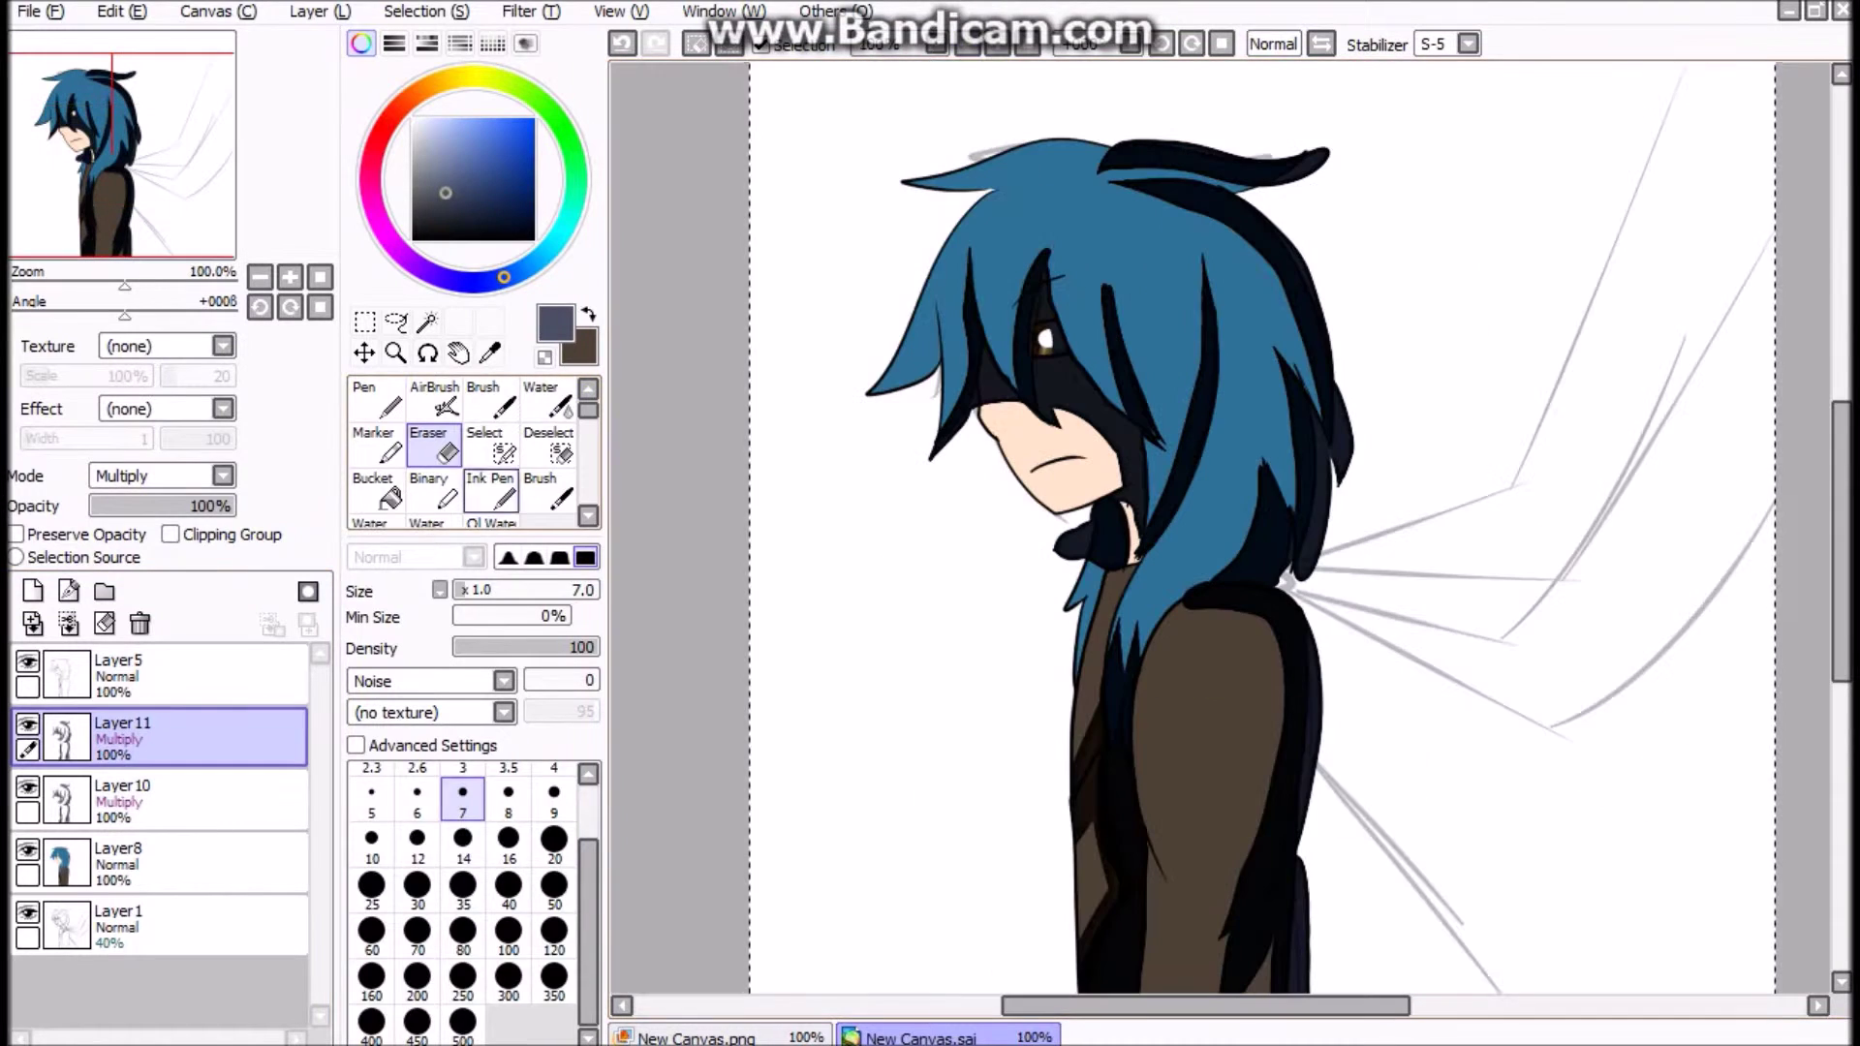
Step: Soften the shadow edges on the upper shading copy with the Blur brush, enlarging it to 40 px
{"action": "scroll", "coordinate": [465, 455], "scroll_direction": "down", "scroll_amount": 2}
{"action": "left_click", "coordinate": [547, 492]}
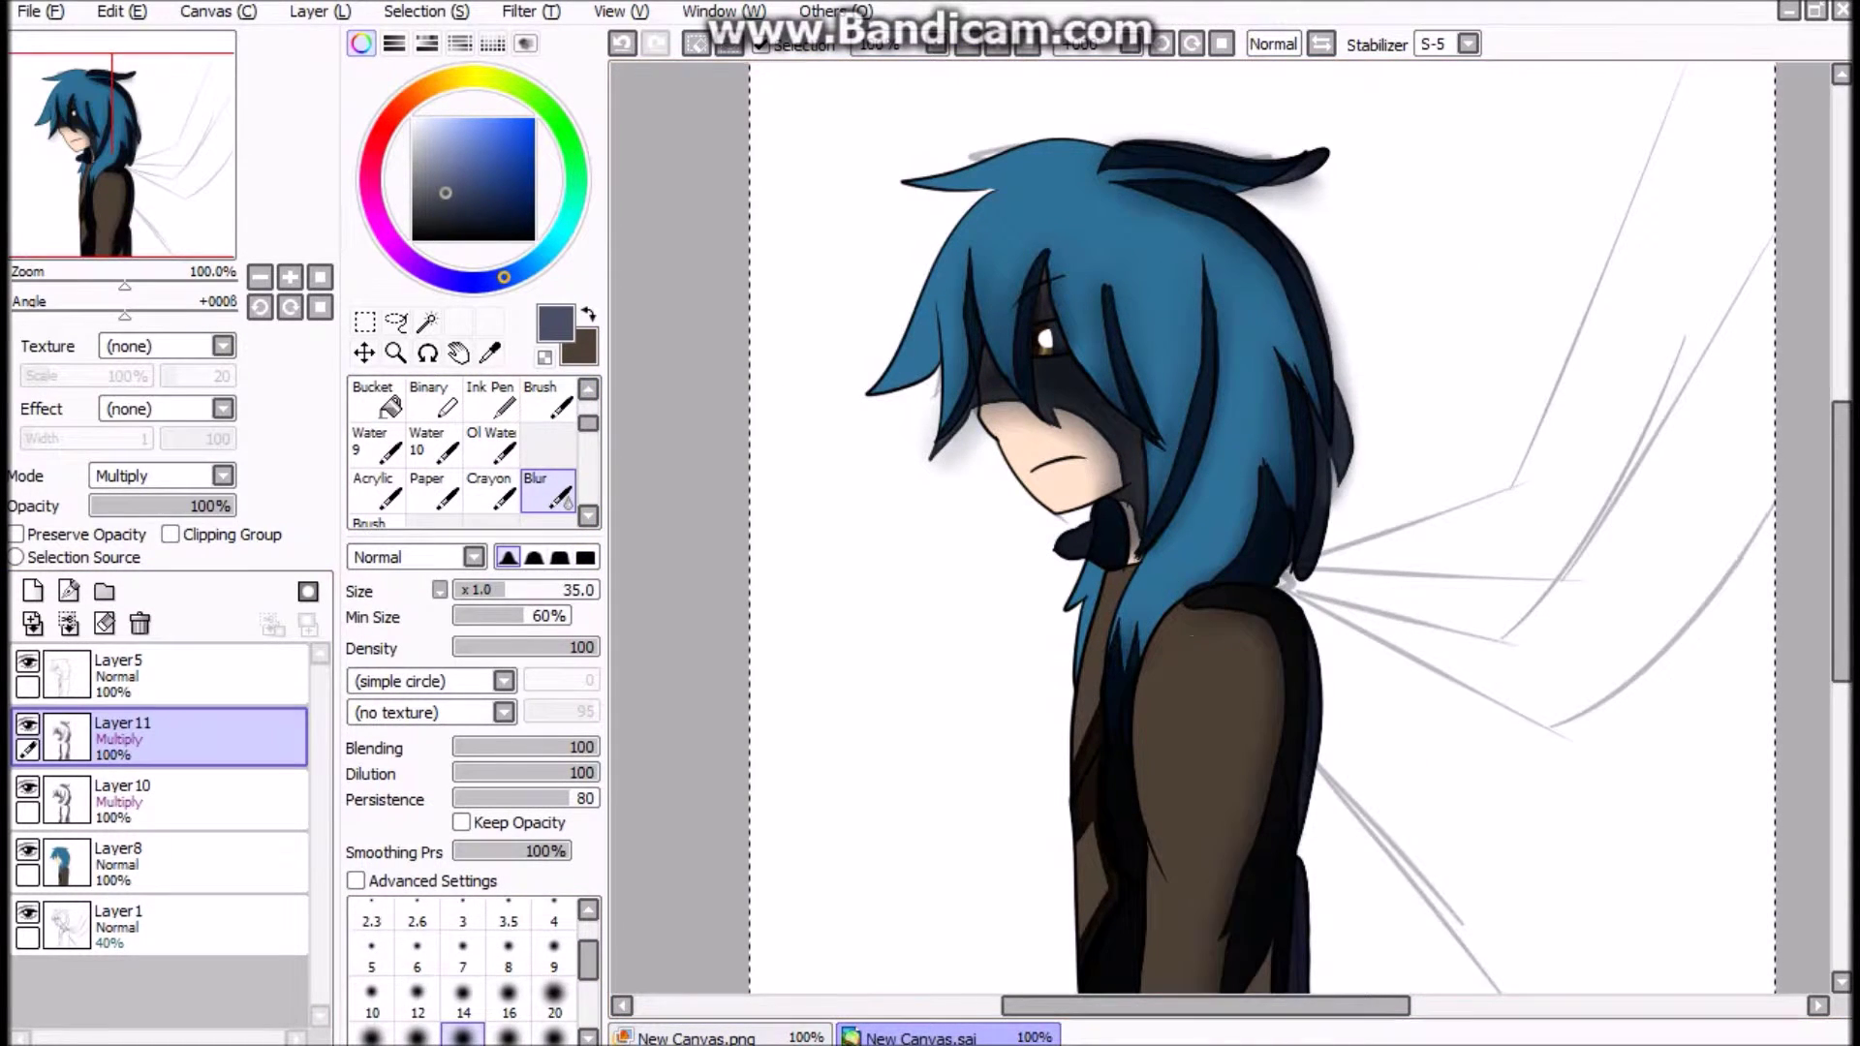
{"action": "scroll", "coordinate": [1250, 600], "scroll_direction": "down", "scroll_amount": 2}
{"action": "key", "text": "bracketright"}
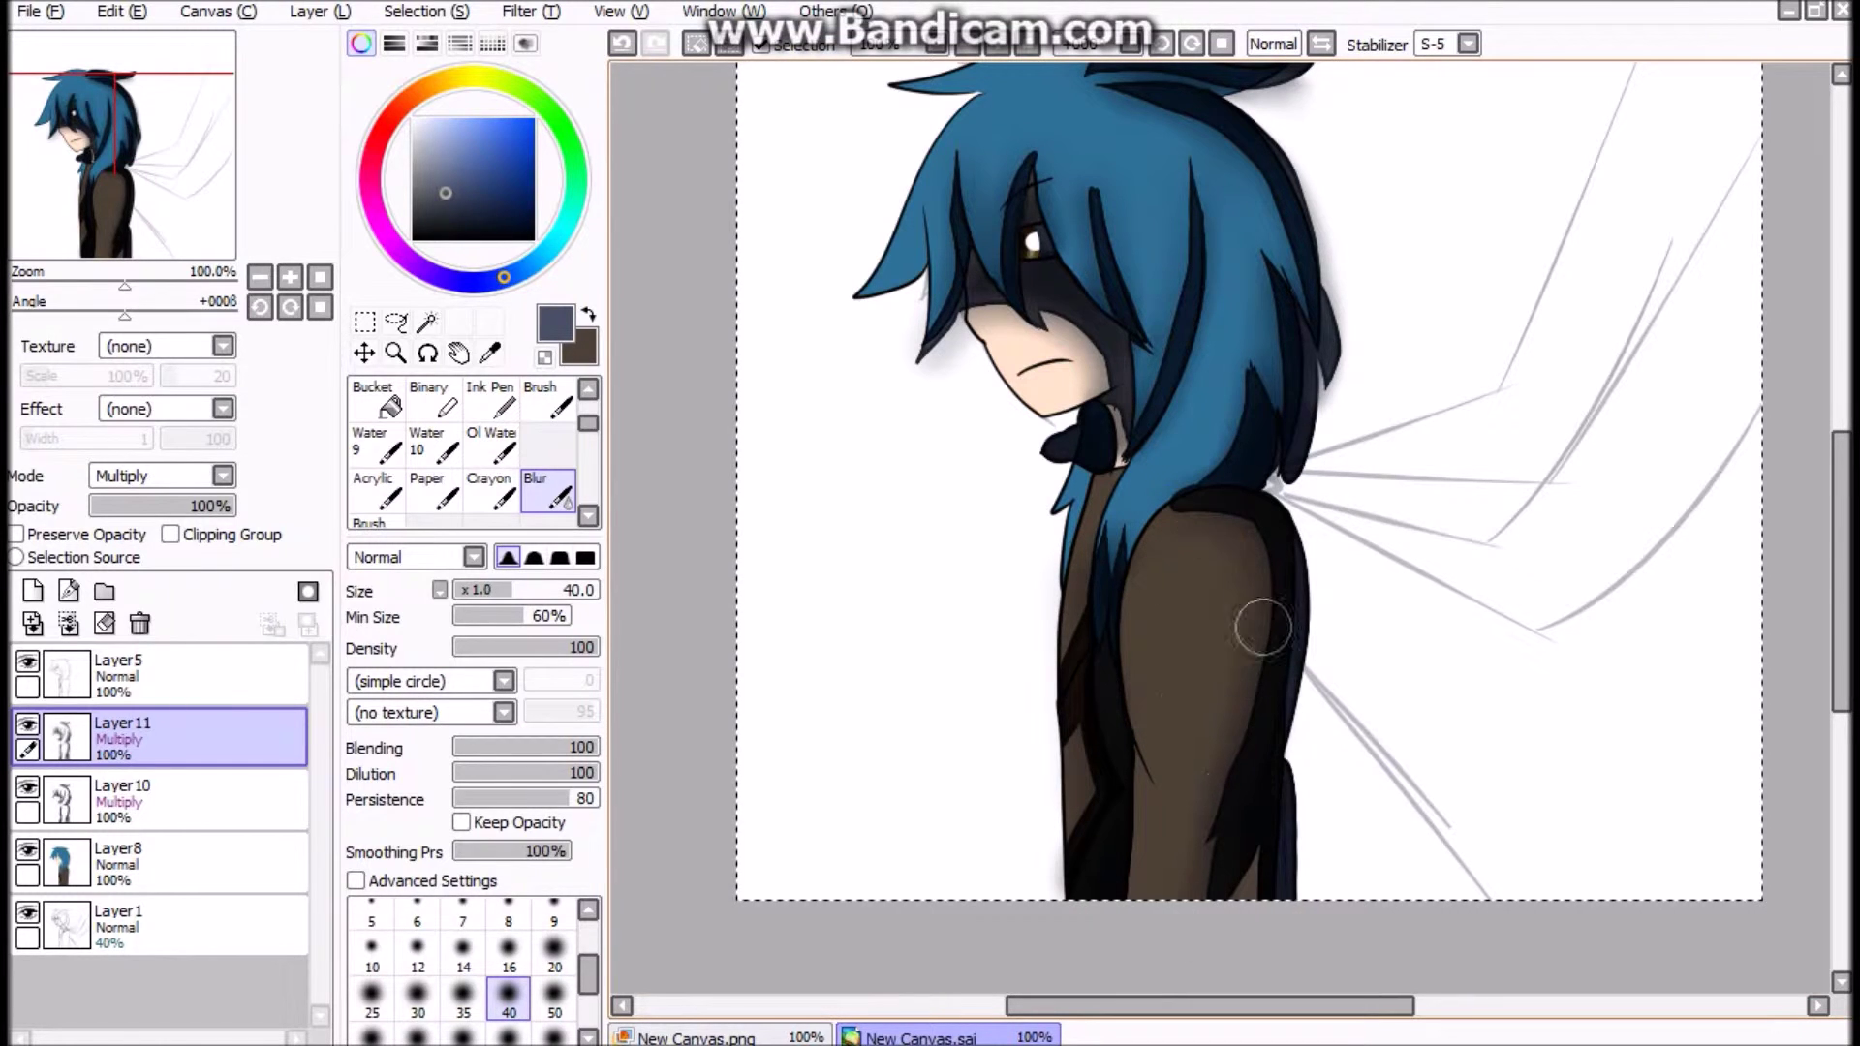
Step: Lower the bottom shading copy's opacity to 40% and blur its shadows with the 40 px Blur brush at density 48
{"action": "left_click", "coordinate": [126, 799]}
{"action": "left_click", "coordinate": [149, 506]}
{"action": "scroll", "coordinate": [1108, 581], "scroll_direction": "up", "scroll_amount": 2}
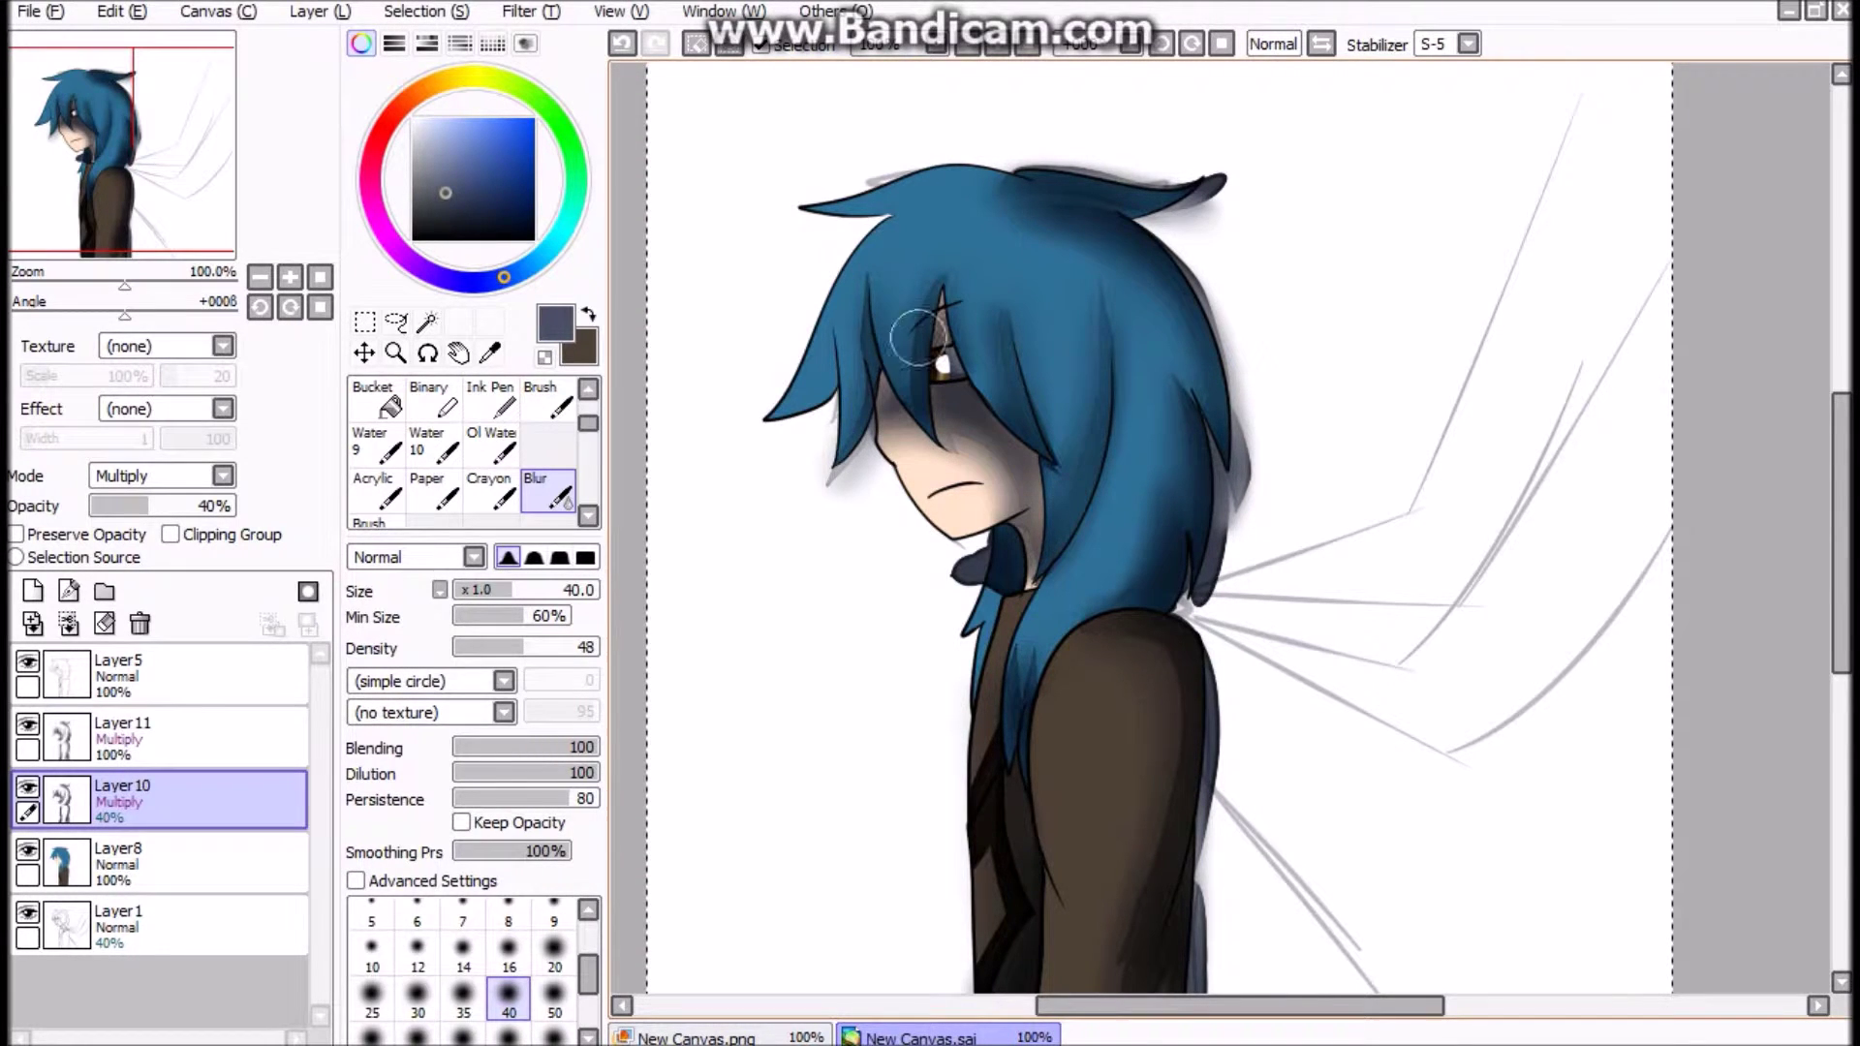
{"action": "scroll", "coordinate": [1067, 665], "scroll_direction": "down", "scroll_amount": 3}
{"action": "scroll", "coordinate": [891, 763], "scroll_direction": "up", "scroll_amount": 2}
Step: Blur the upper shading copy further at density 100, and merge it into the shading layer below
{"action": "left_click", "coordinate": [126, 736]}
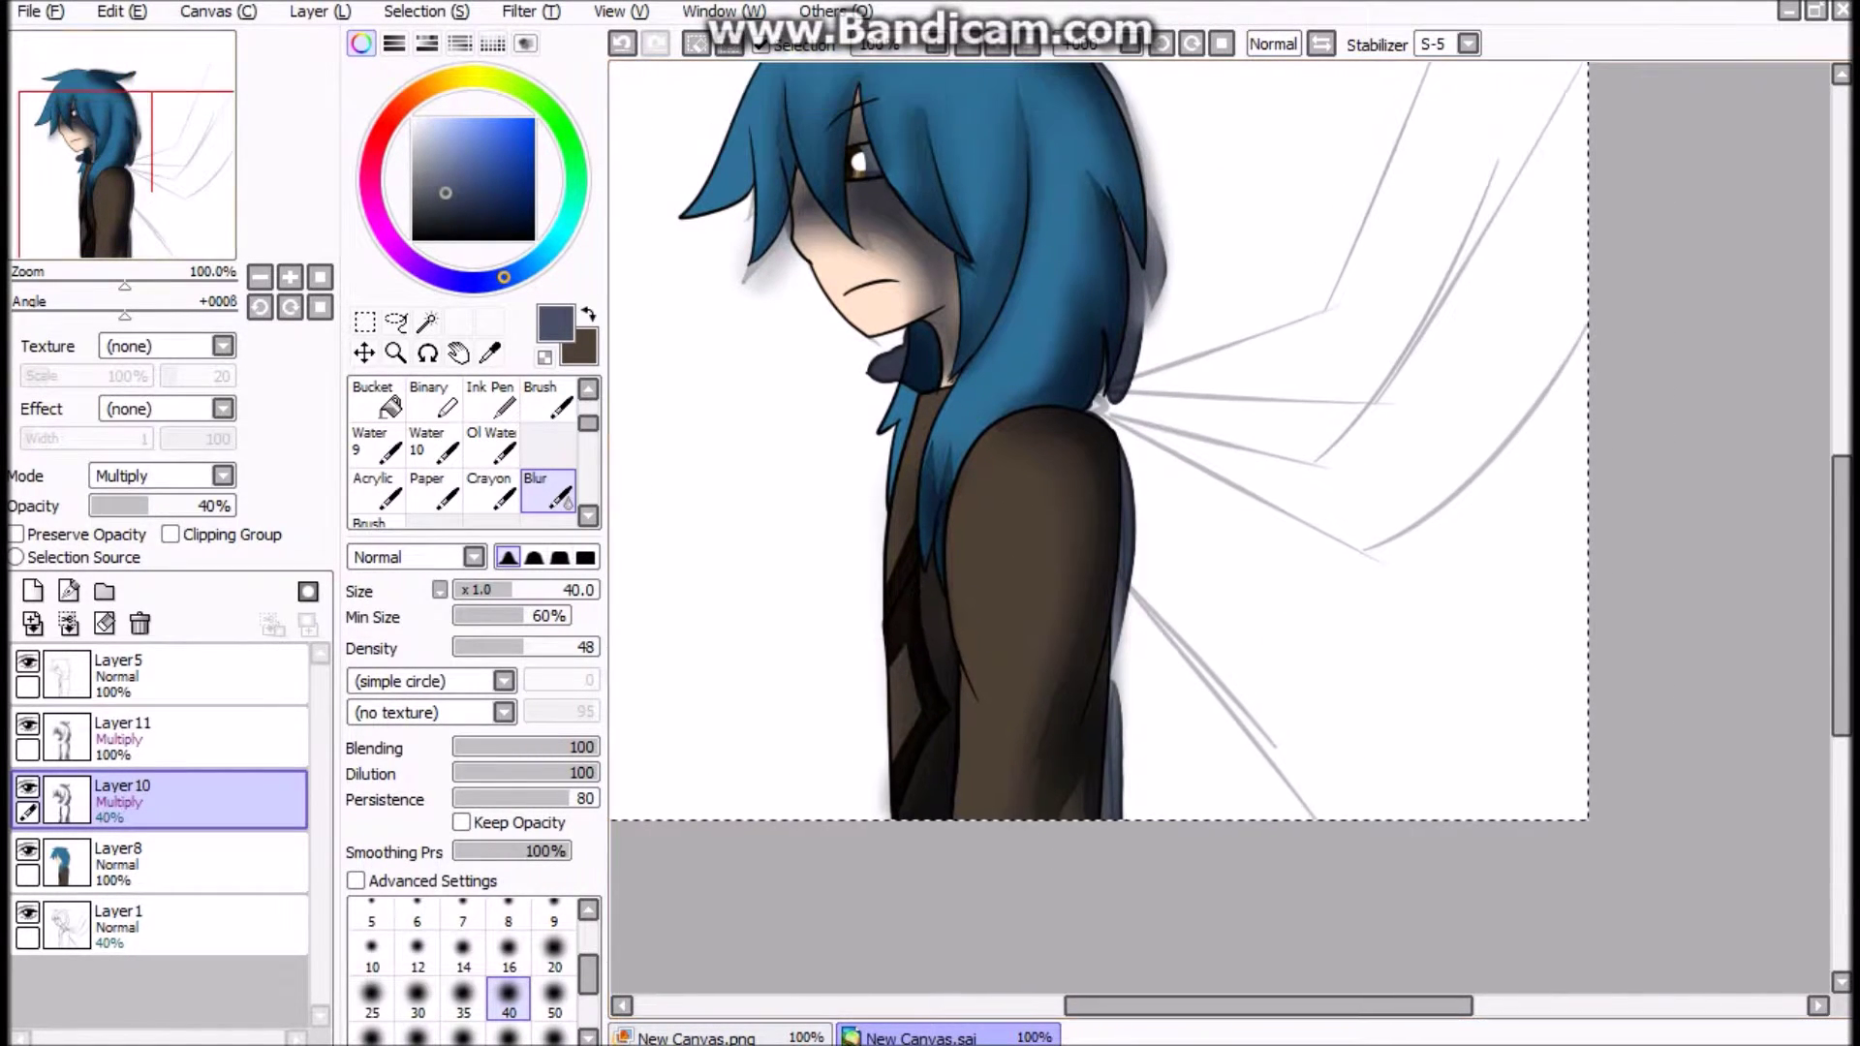
{"action": "left_click", "coordinate": [586, 647]}
{"action": "scroll", "coordinate": [823, 412], "scroll_direction": "up", "scroll_amount": 2}
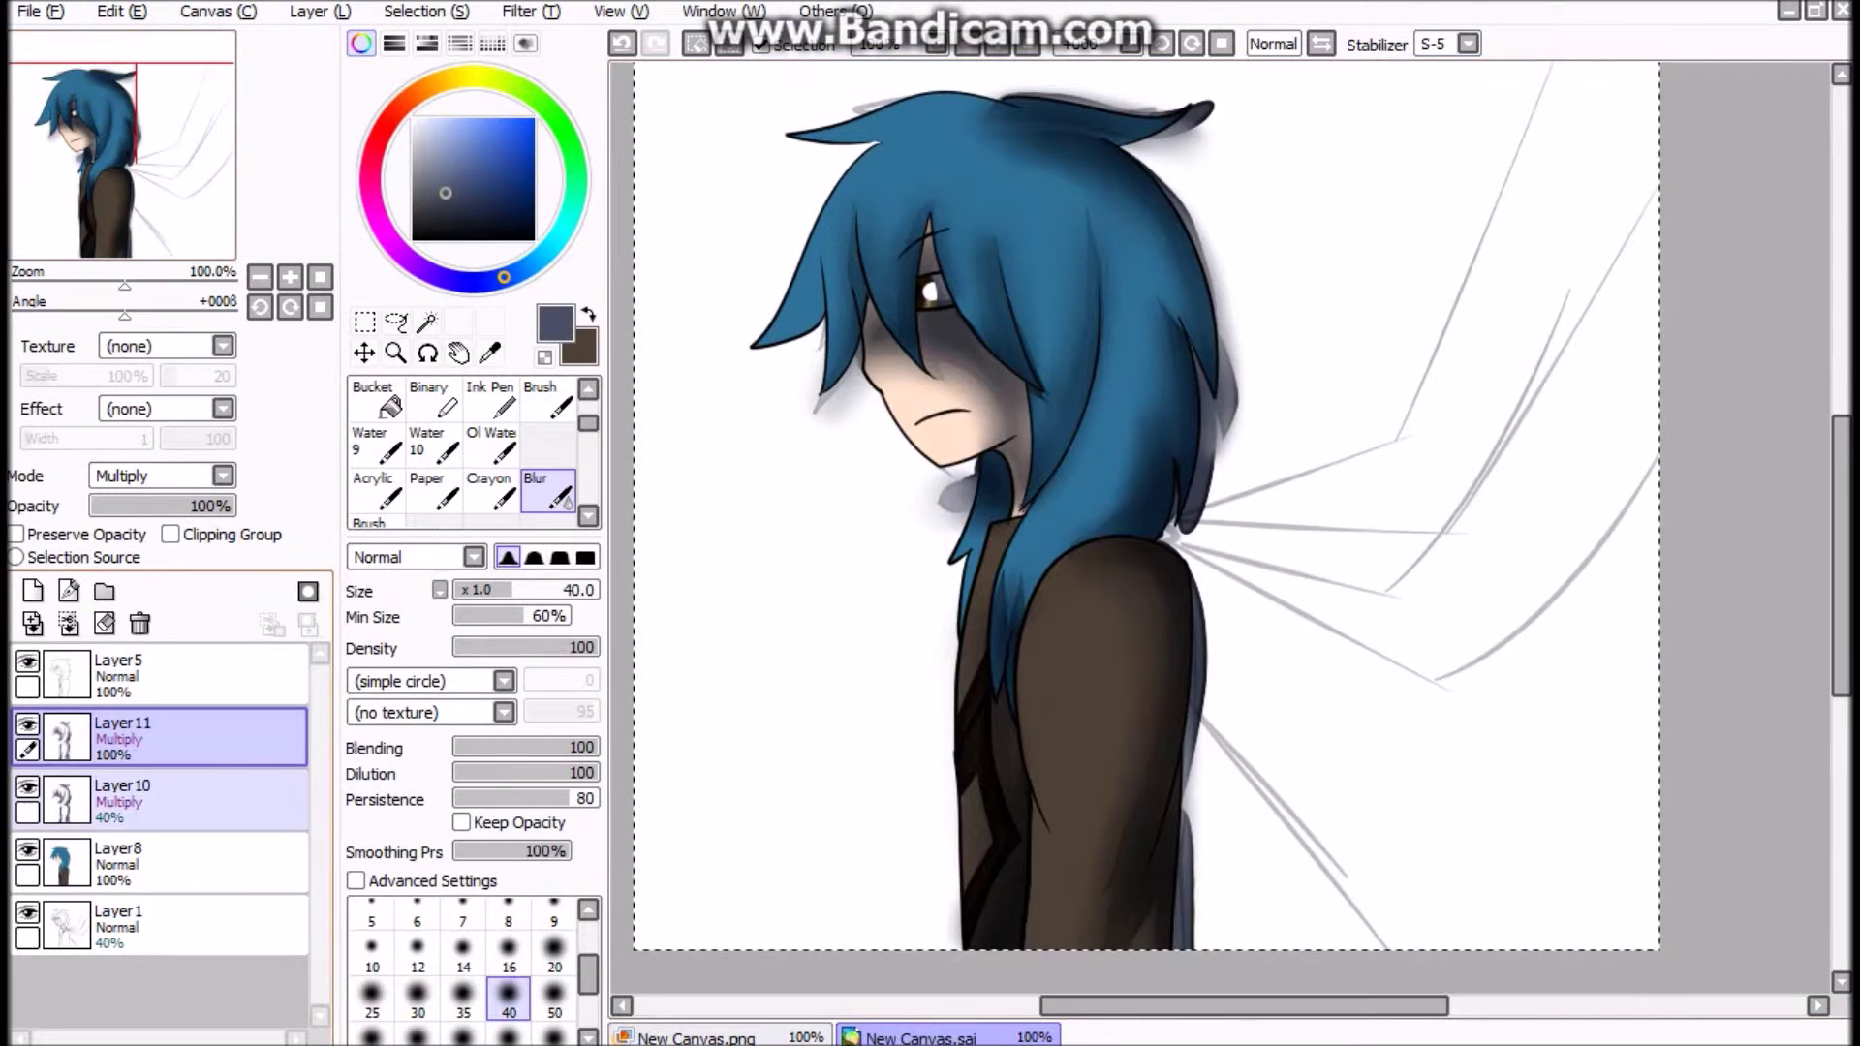
{"action": "left_click", "coordinate": [68, 623]}
Step: Select the background on the line-art layer with the Magic Wand, clear the shading outside the character, and merge the shading into the color layer
{"action": "left_click", "coordinate": [126, 674]}
{"action": "left_click", "coordinate": [426, 322]}
{"action": "left_click", "coordinate": [1453, 291]}
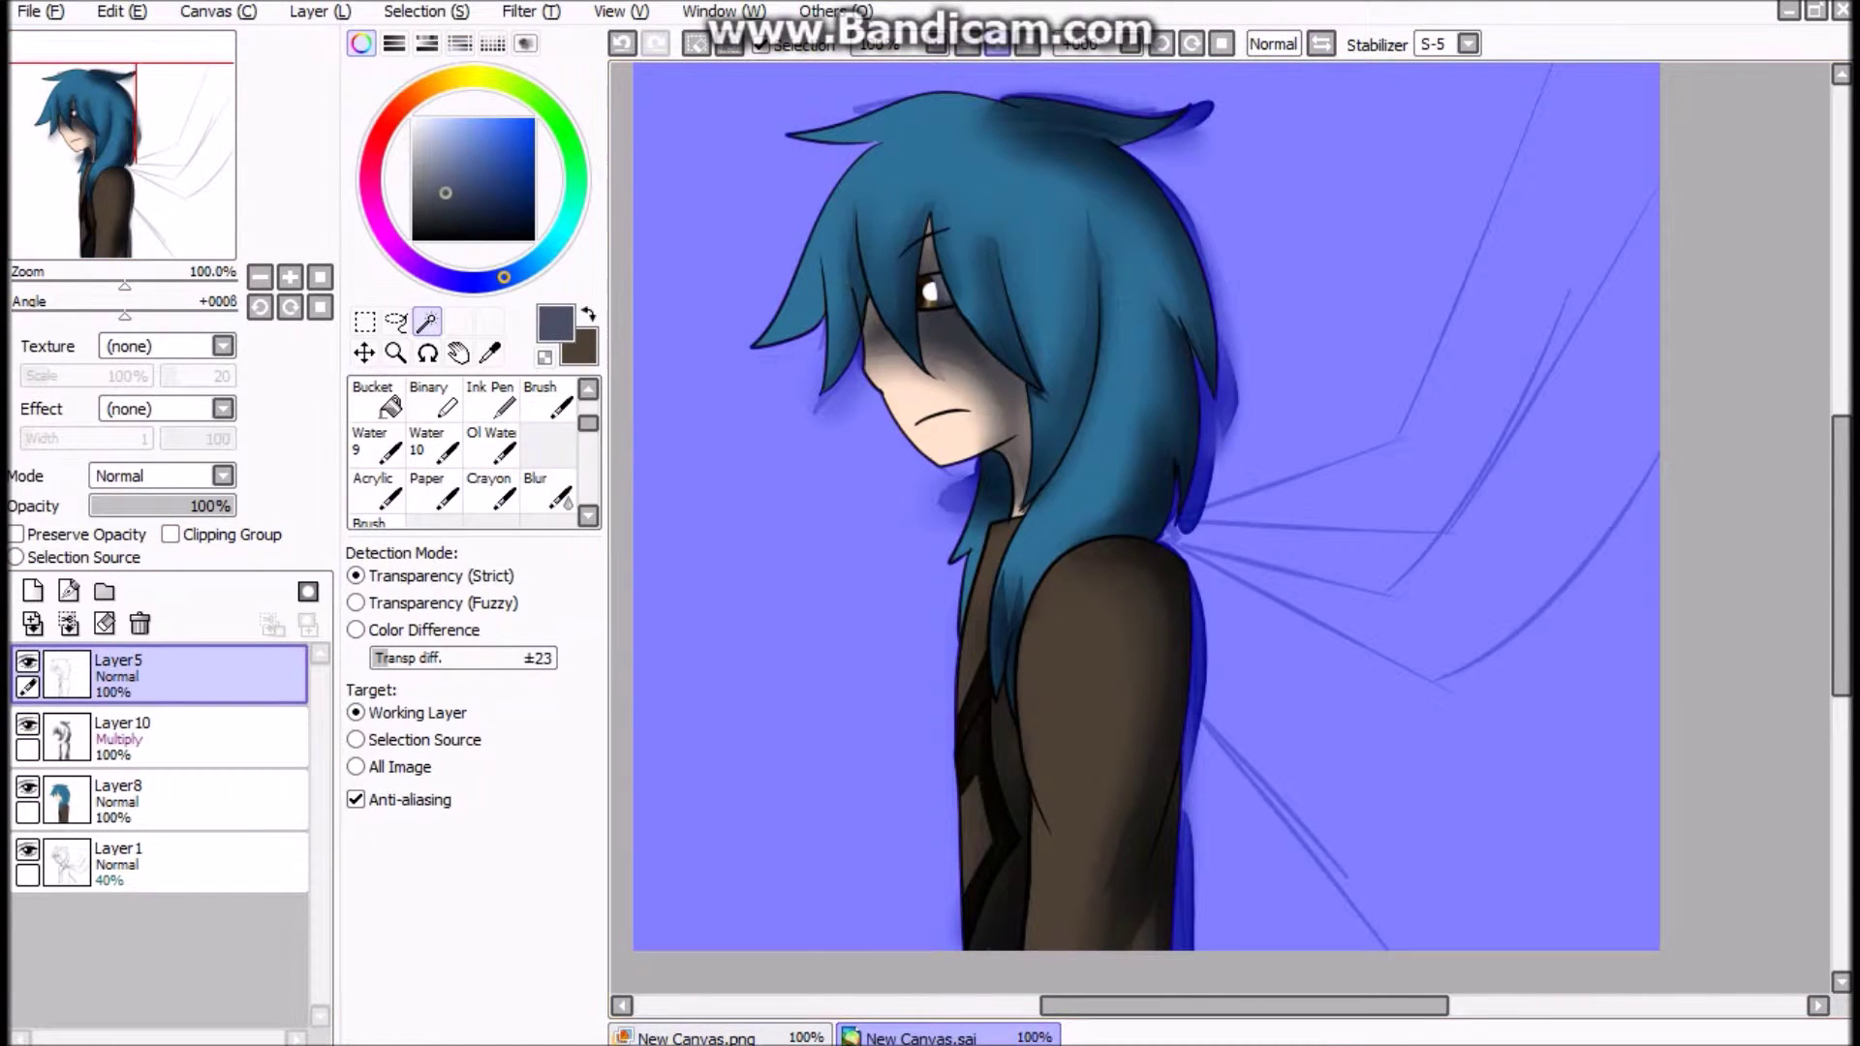
{"action": "scroll", "coordinate": [1114, 436], "scroll_direction": "up", "scroll_amount": 4}
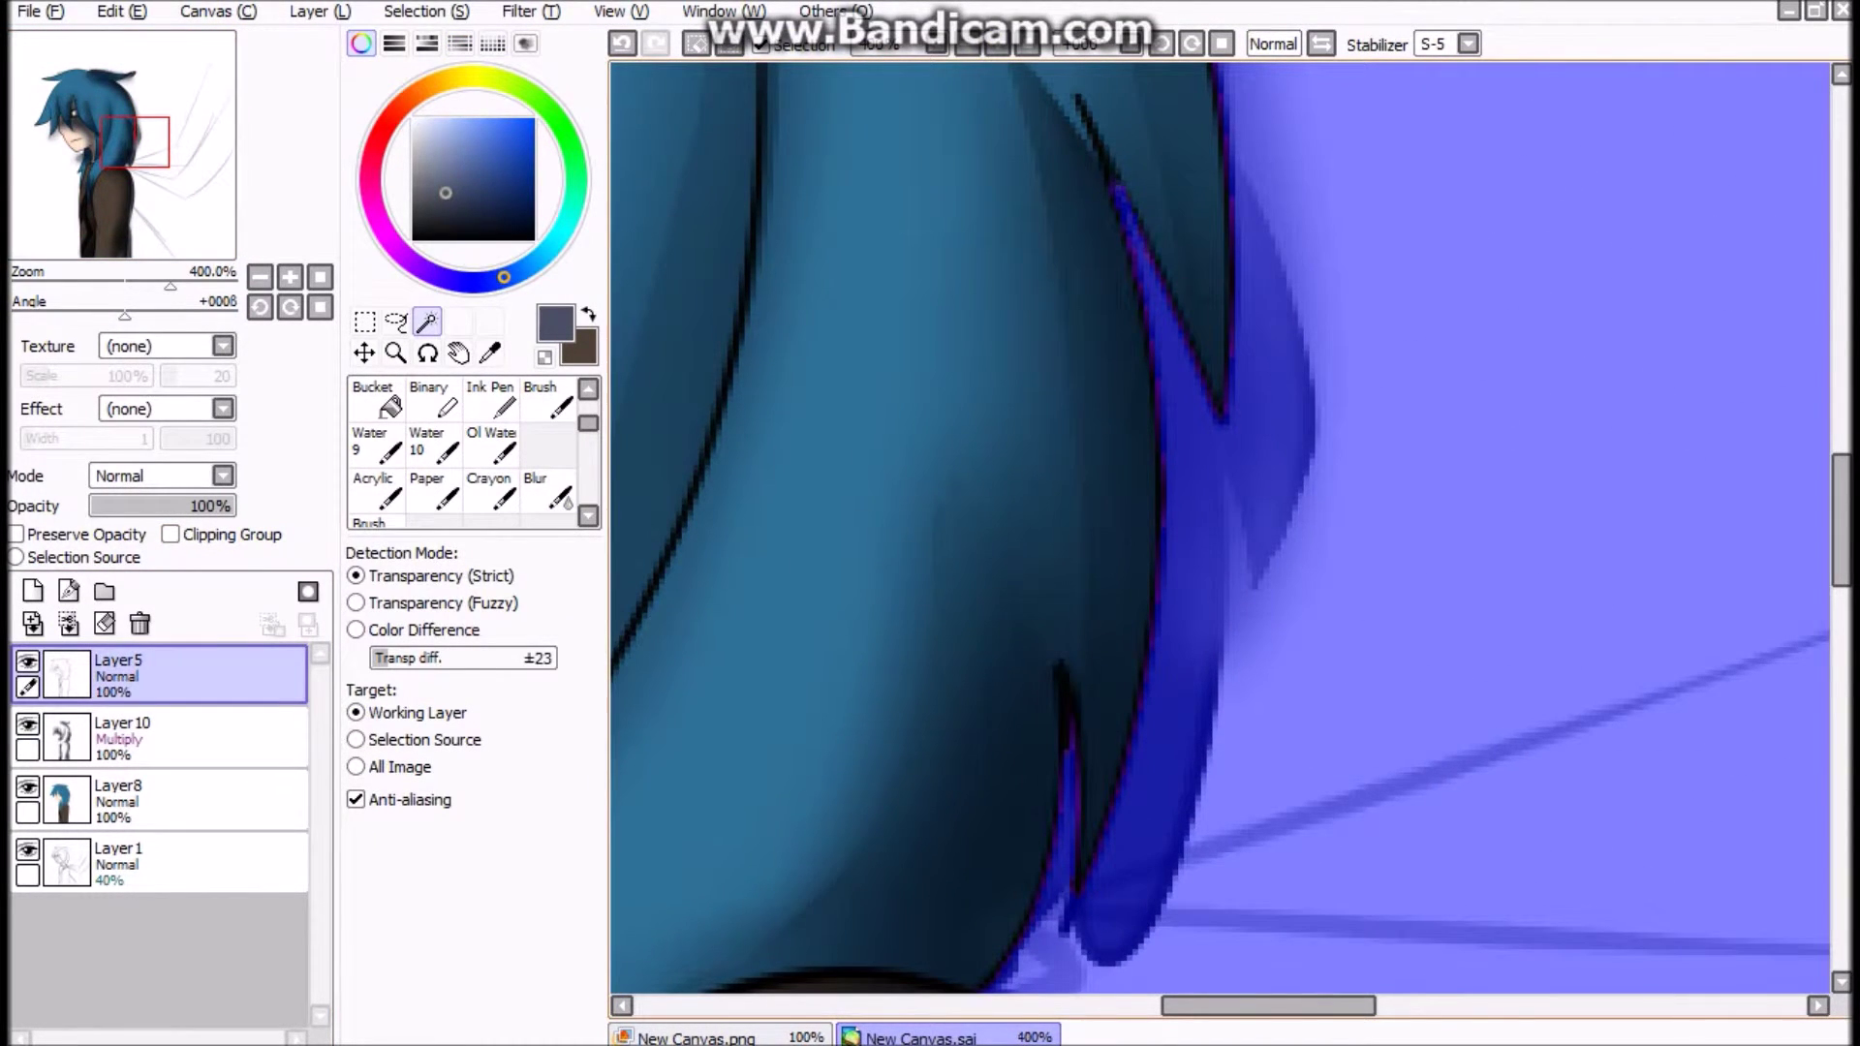
{"action": "scroll", "coordinate": [1115, 436], "scroll_direction": "down", "scroll_amount": 4}
{"action": "left_click", "coordinate": [126, 737]}
{"action": "key", "text": "ctrl+d"}
{"action": "left_click", "coordinate": [68, 622]}
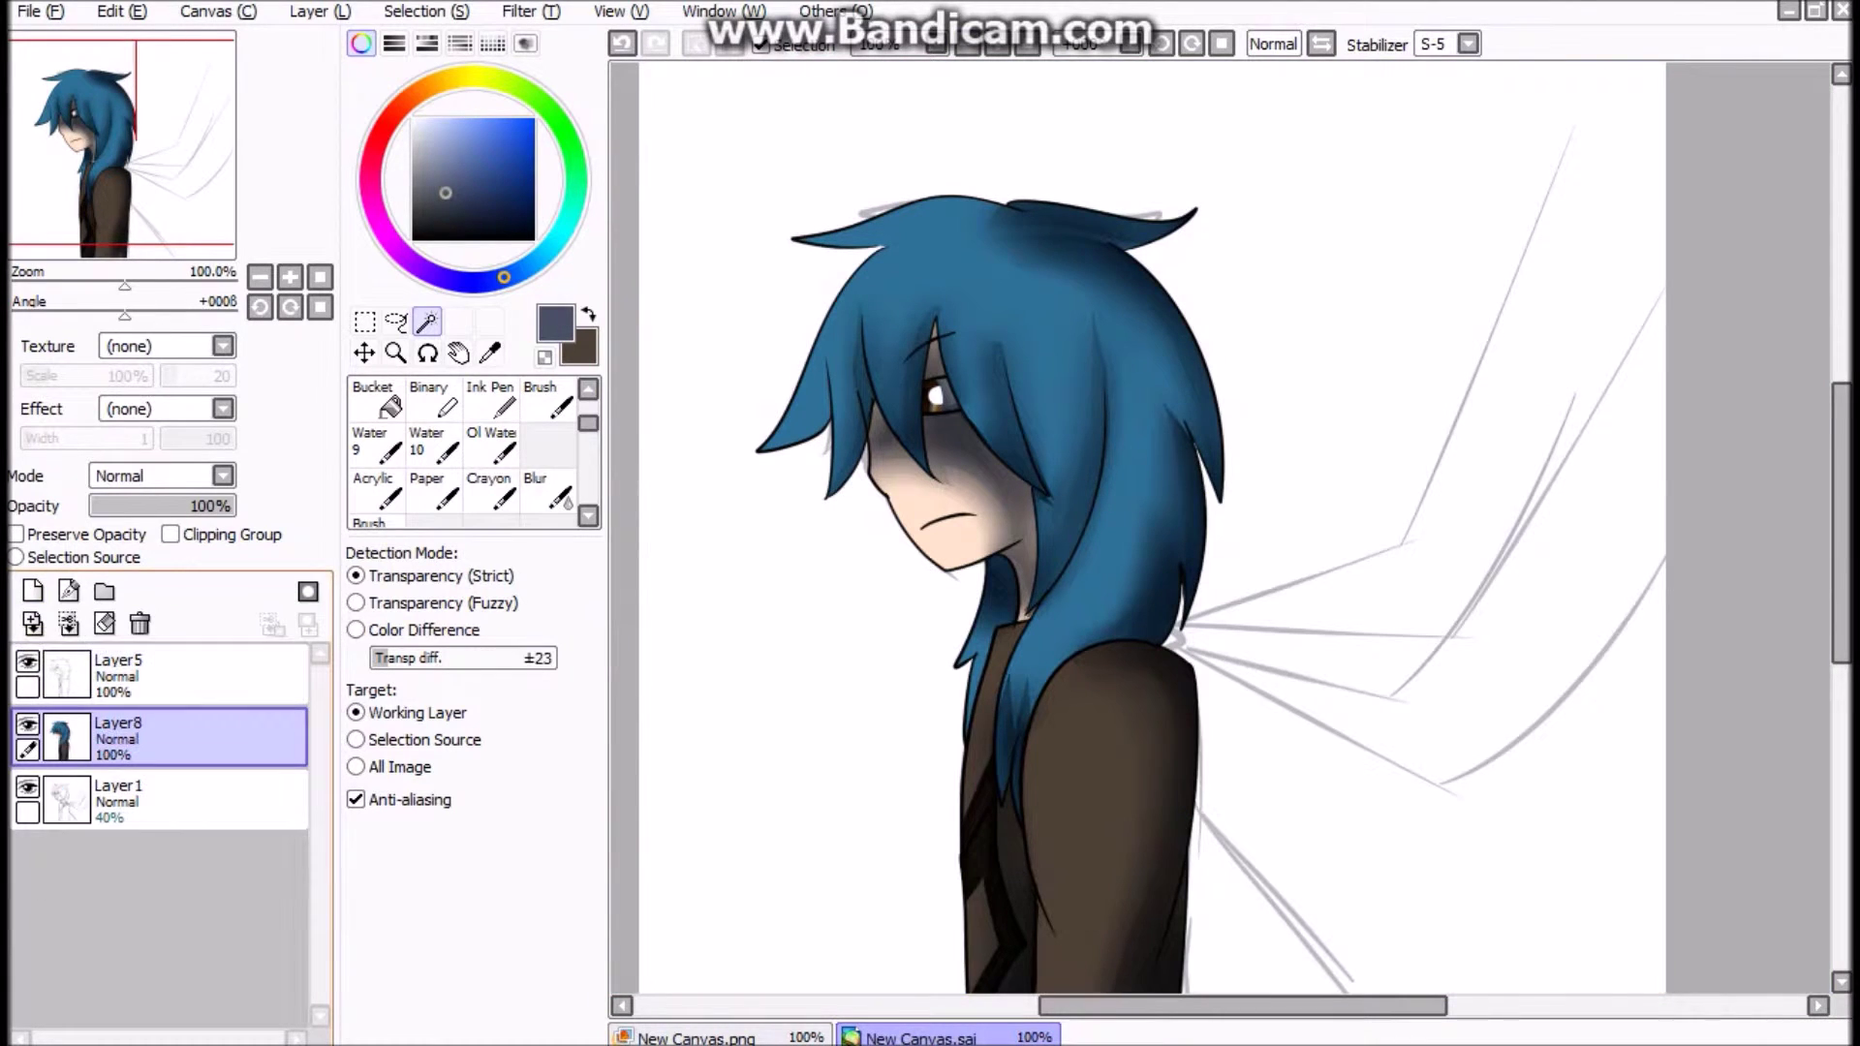
Step: Add a Screen layer above the colors and paint light blue highlights on the hair and coat with the 35 px pen
{"action": "scroll", "coordinate": [1115, 485], "scroll_direction": "down", "scroll_amount": 2}
{"action": "left_click", "coordinate": [32, 591]}
{"action": "left_click", "coordinate": [222, 476]}
{"action": "left_click", "coordinate": [121, 523]}
{"action": "left_click", "coordinate": [439, 140]}
{"action": "scroll", "coordinate": [465, 445], "scroll_direction": "up", "scroll_amount": 2}
{"action": "left_click", "coordinate": [376, 397]}
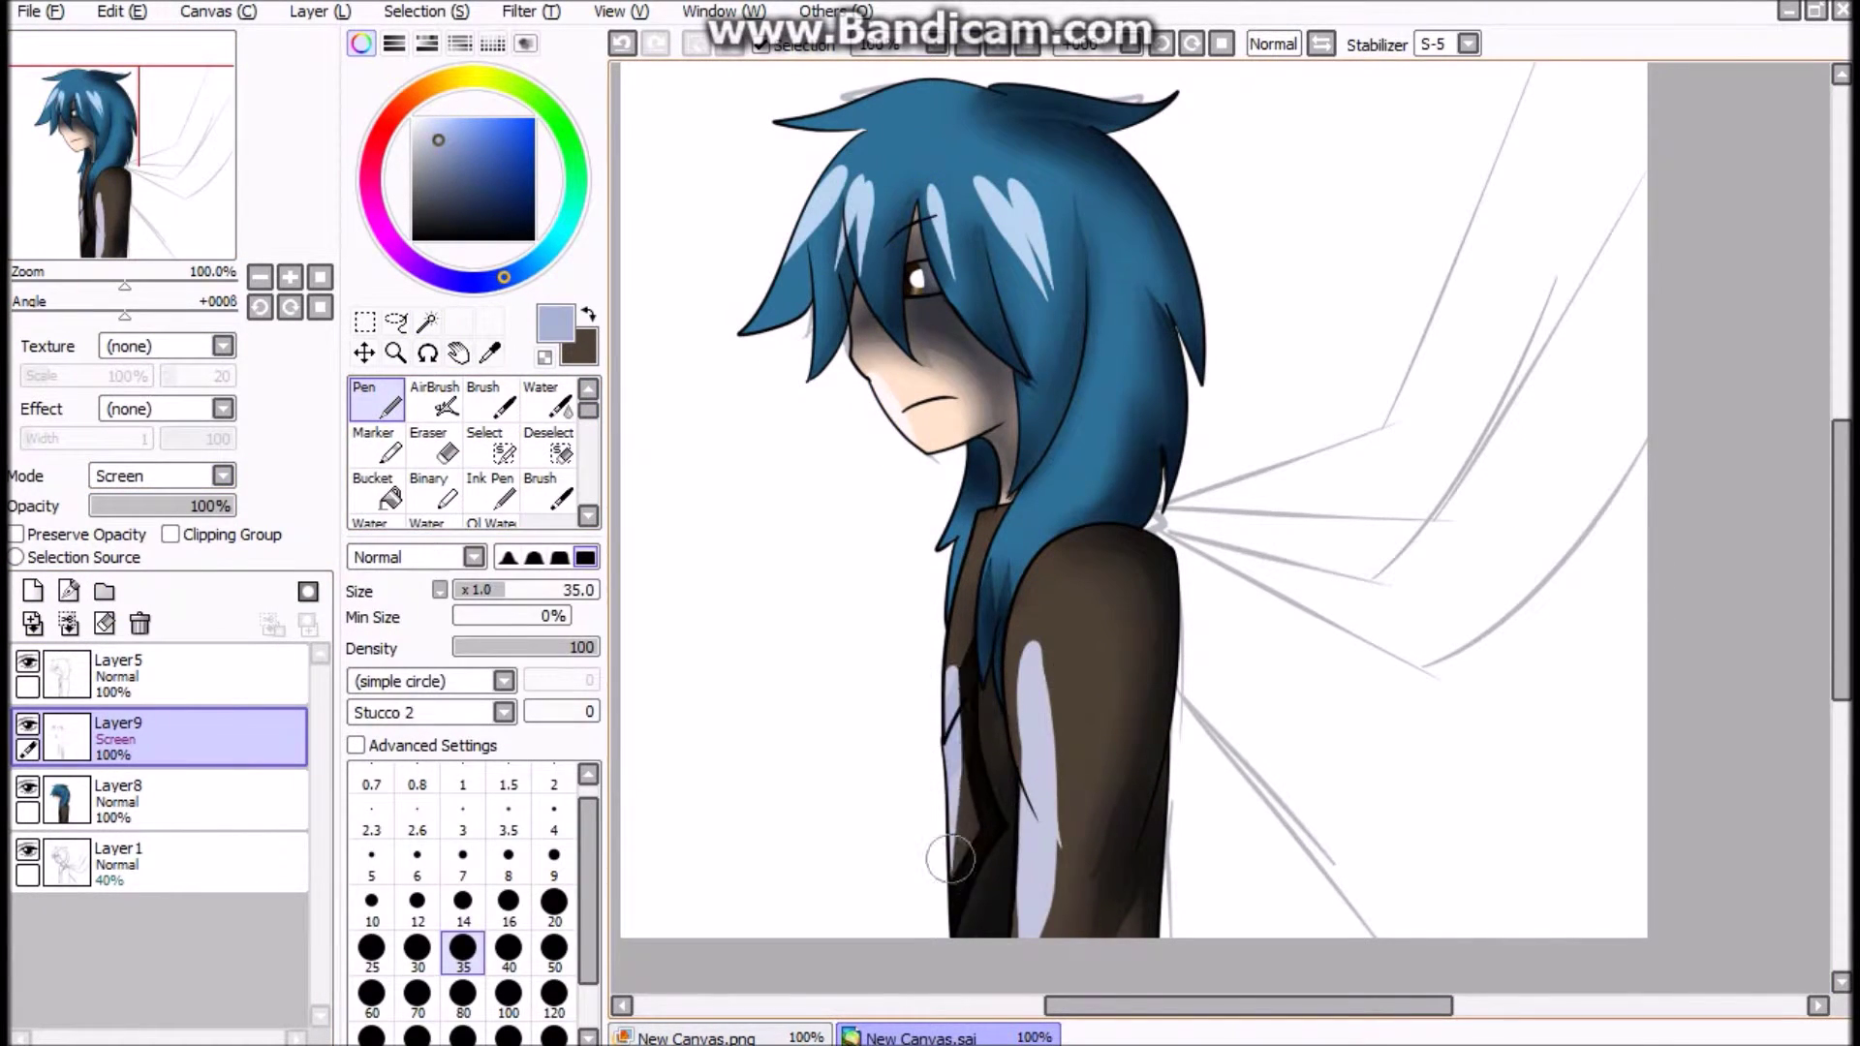
Step: Blend the hair and coat highlights softly with the 40 px Blur brush
{"action": "scroll", "coordinate": [465, 446], "scroll_direction": "down", "scroll_amount": 2}
{"action": "left_click", "coordinate": [548, 490]}
{"action": "left_click_drag", "start_coordinate": [920, 179], "coordinate": [1056, 291]}
{"action": "left_click_drag", "start_coordinate": [775, 164], "coordinate": [881, 276]}
{"action": "mouse_move", "coordinate": [1027, 601]}
{"action": "left_mouse_down"}
{"action": "mouse_move", "coordinate": [1036, 901]}
{"action": "mouse_move", "coordinate": [969, 562]}
{"action": "mouse_move", "coordinate": [998, 834]}
{"action": "left_mouse_up"}
{"action": "scroll", "coordinate": [1066, 533], "scroll_direction": "up", "scroll_amount": 3}
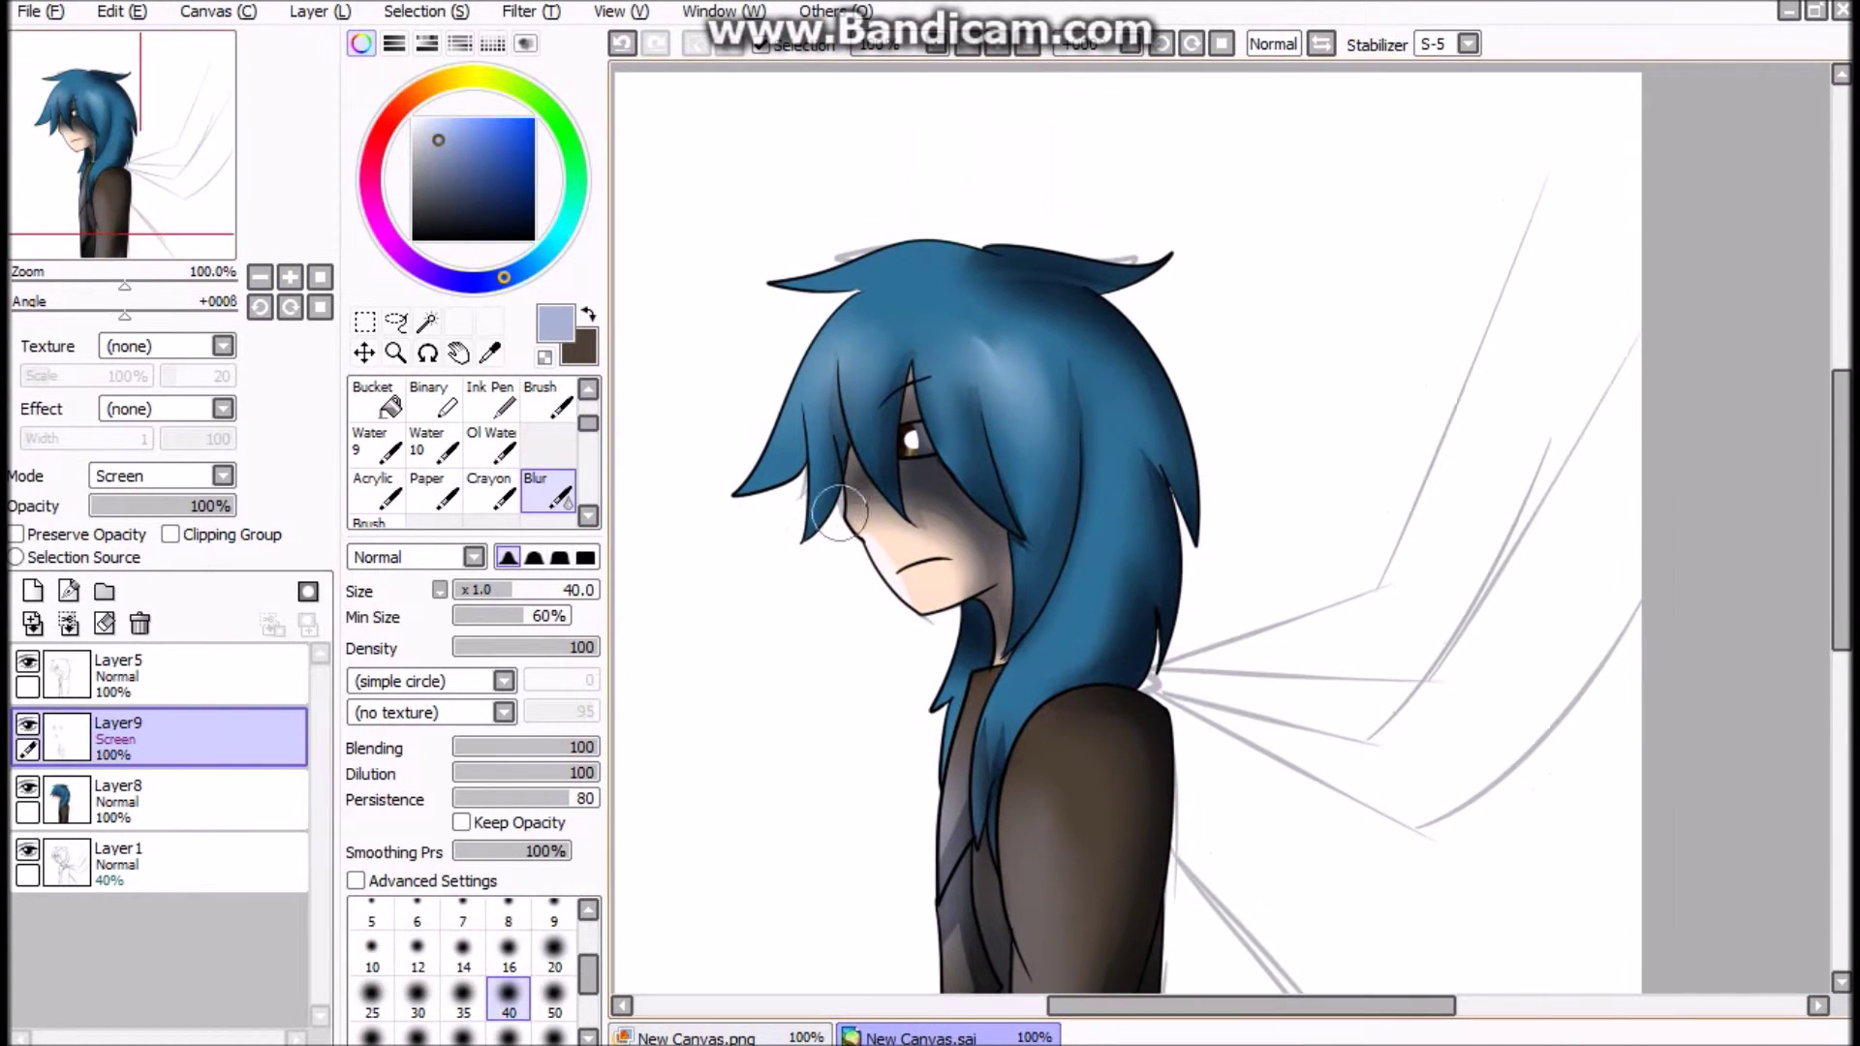
Step: Merge the highlights into the character's color layer and place an empty Normal layer beneath it
{"action": "left_click", "coordinate": [223, 475]}
{"action": "left_click", "coordinate": [121, 493]}
{"action": "left_click_drag", "start_coordinate": [194, 736], "coordinate": [194, 804]}
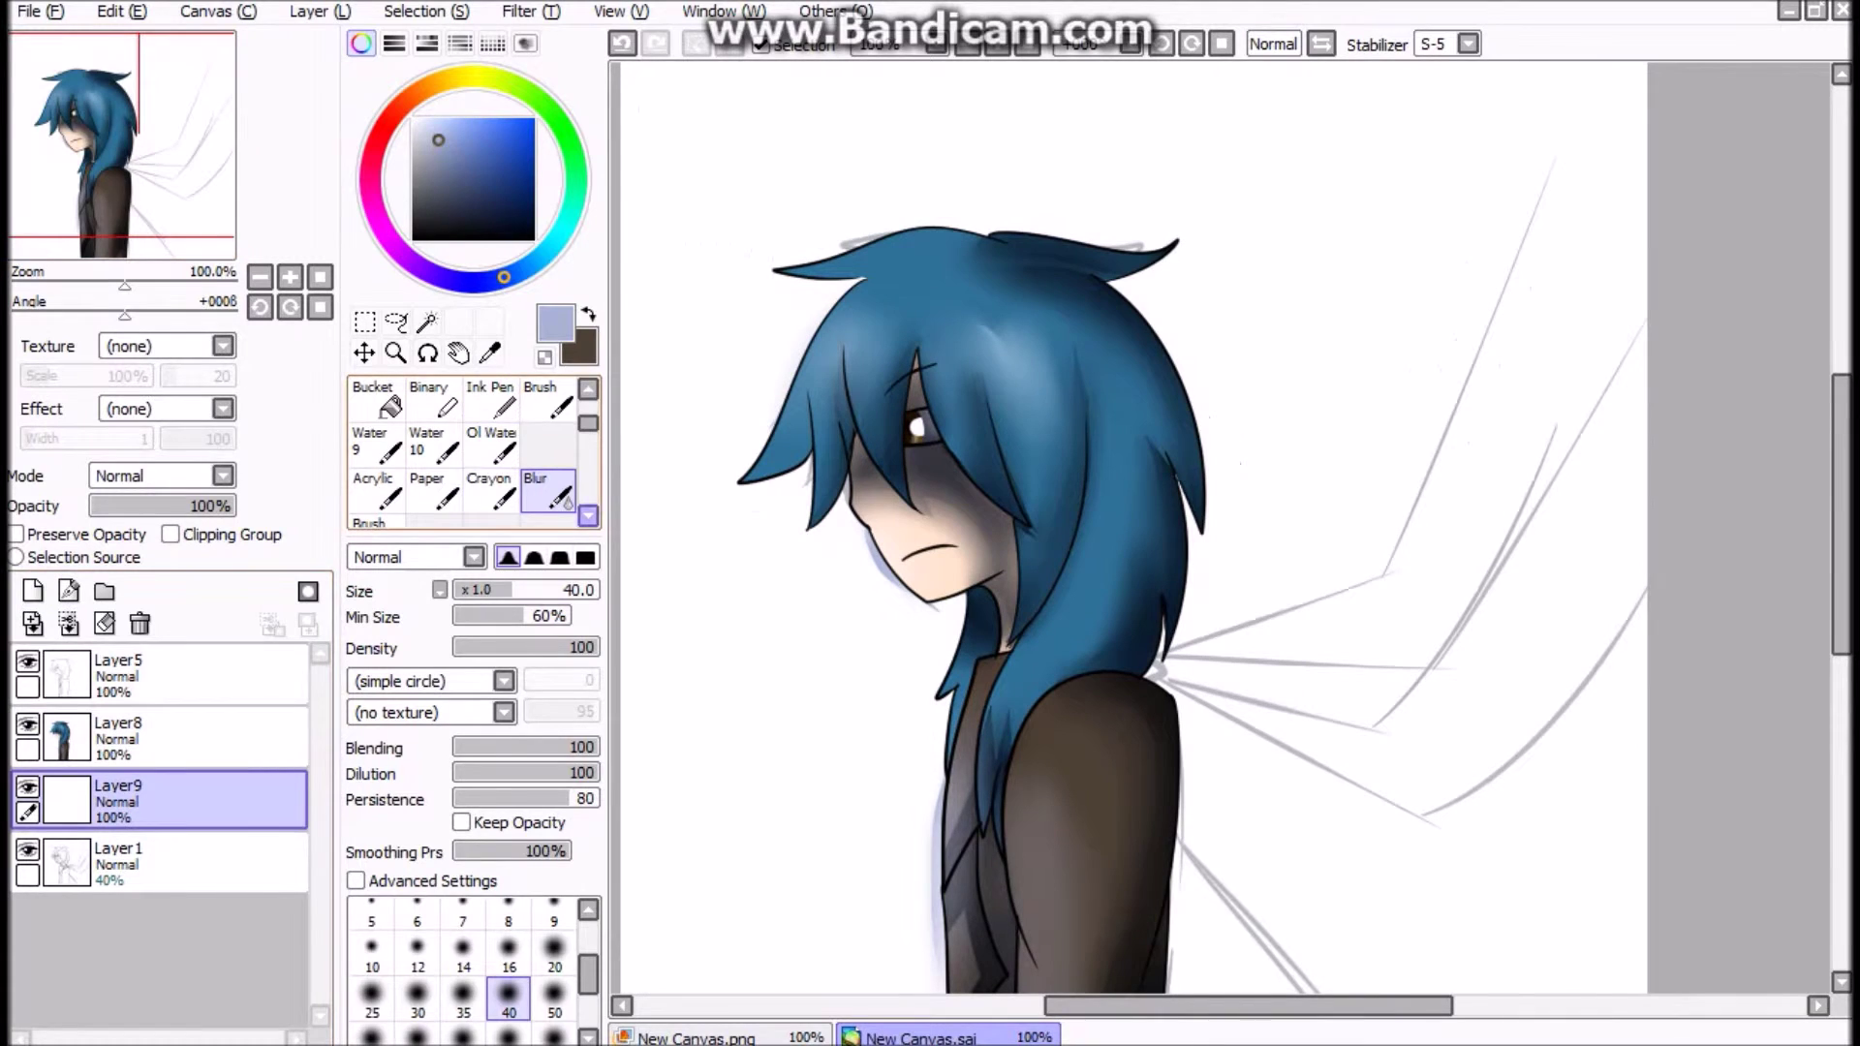
Step: Paint the wing's lower section behind the character in light blue with the 80 px brush, filling it to the canvas edge
{"action": "key", "text": "b"}
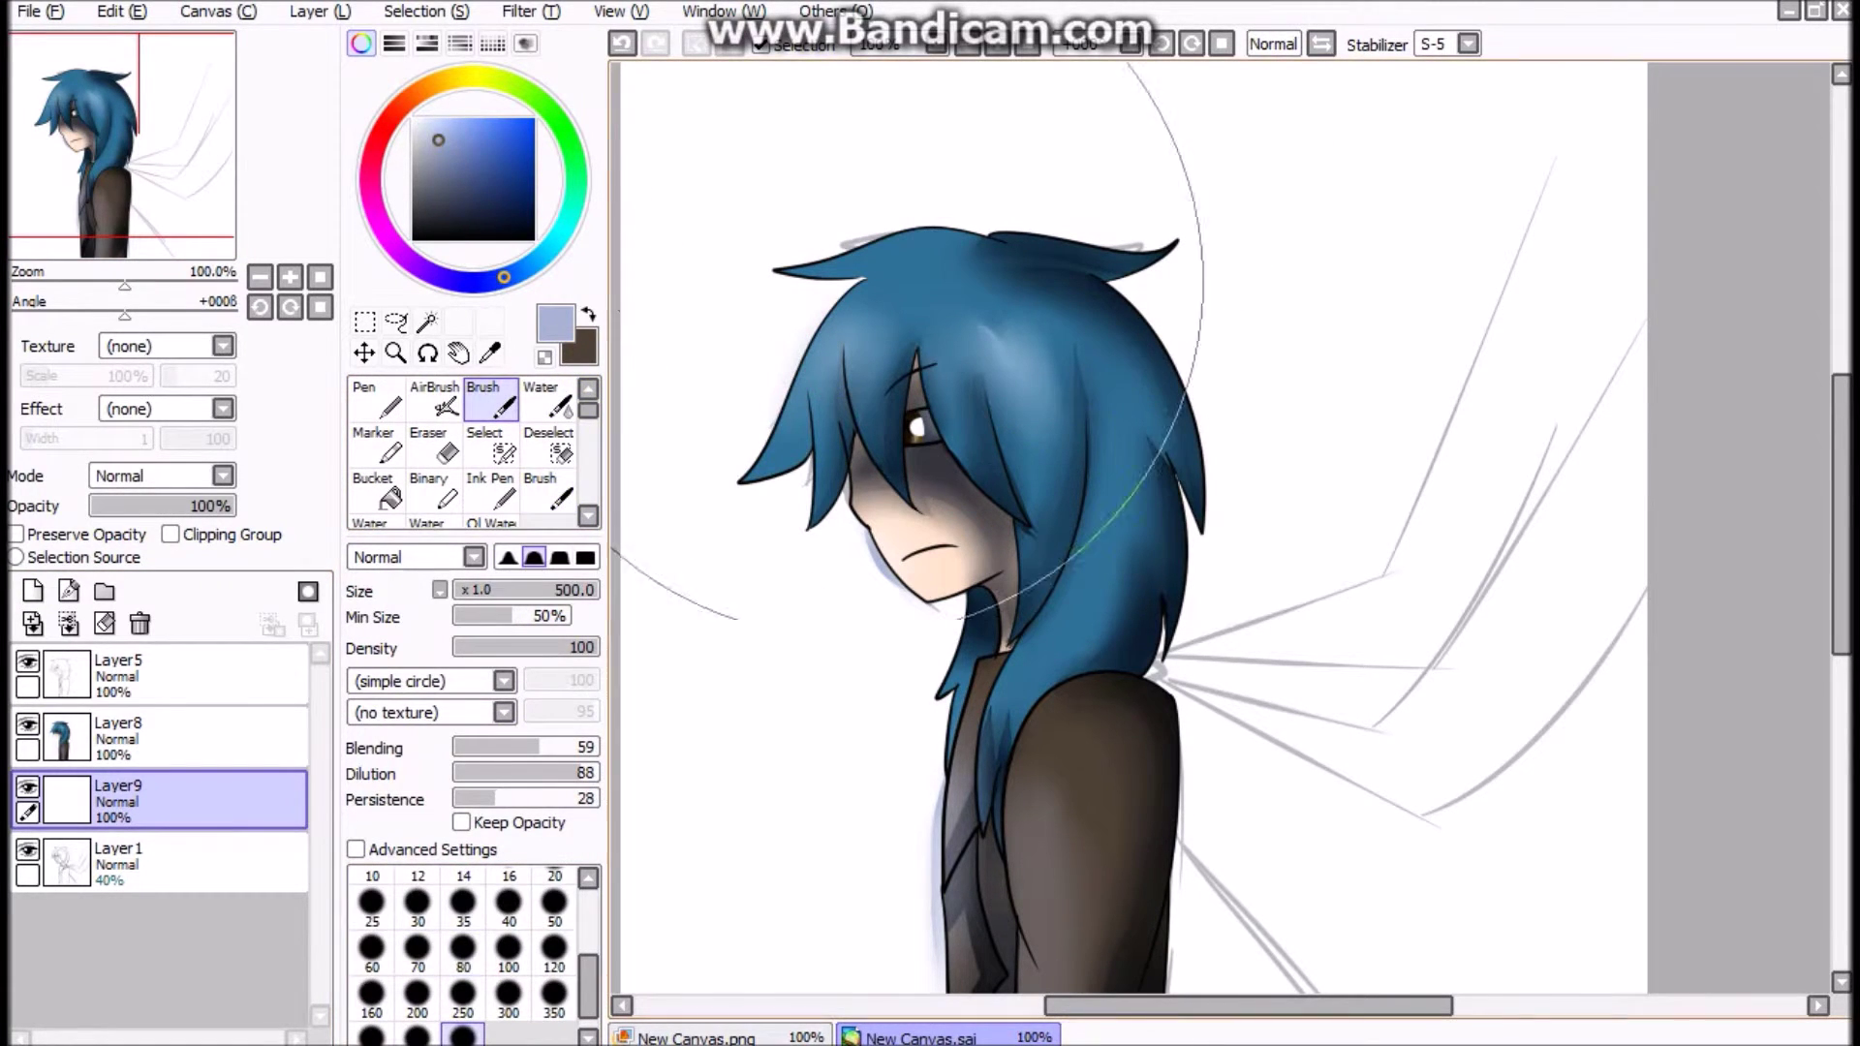
{"action": "scroll", "coordinate": [873, 111], "scroll_direction": "down", "scroll_amount": 1}
{"action": "mouse_move", "coordinate": [1168, 611]}
{"action": "left_mouse_down"}
{"action": "mouse_move", "coordinate": [1524, 689]}
{"action": "mouse_move", "coordinate": [1512, 571]}
{"action": "mouse_move", "coordinate": [1424, 668]}
{"action": "left_mouse_up"}
{"action": "left_click_drag", "start_coordinate": [1191, 679], "coordinate": [1356, 930]}
{"action": "left_click_drag", "start_coordinate": [1206, 719], "coordinate": [1434, 901]}
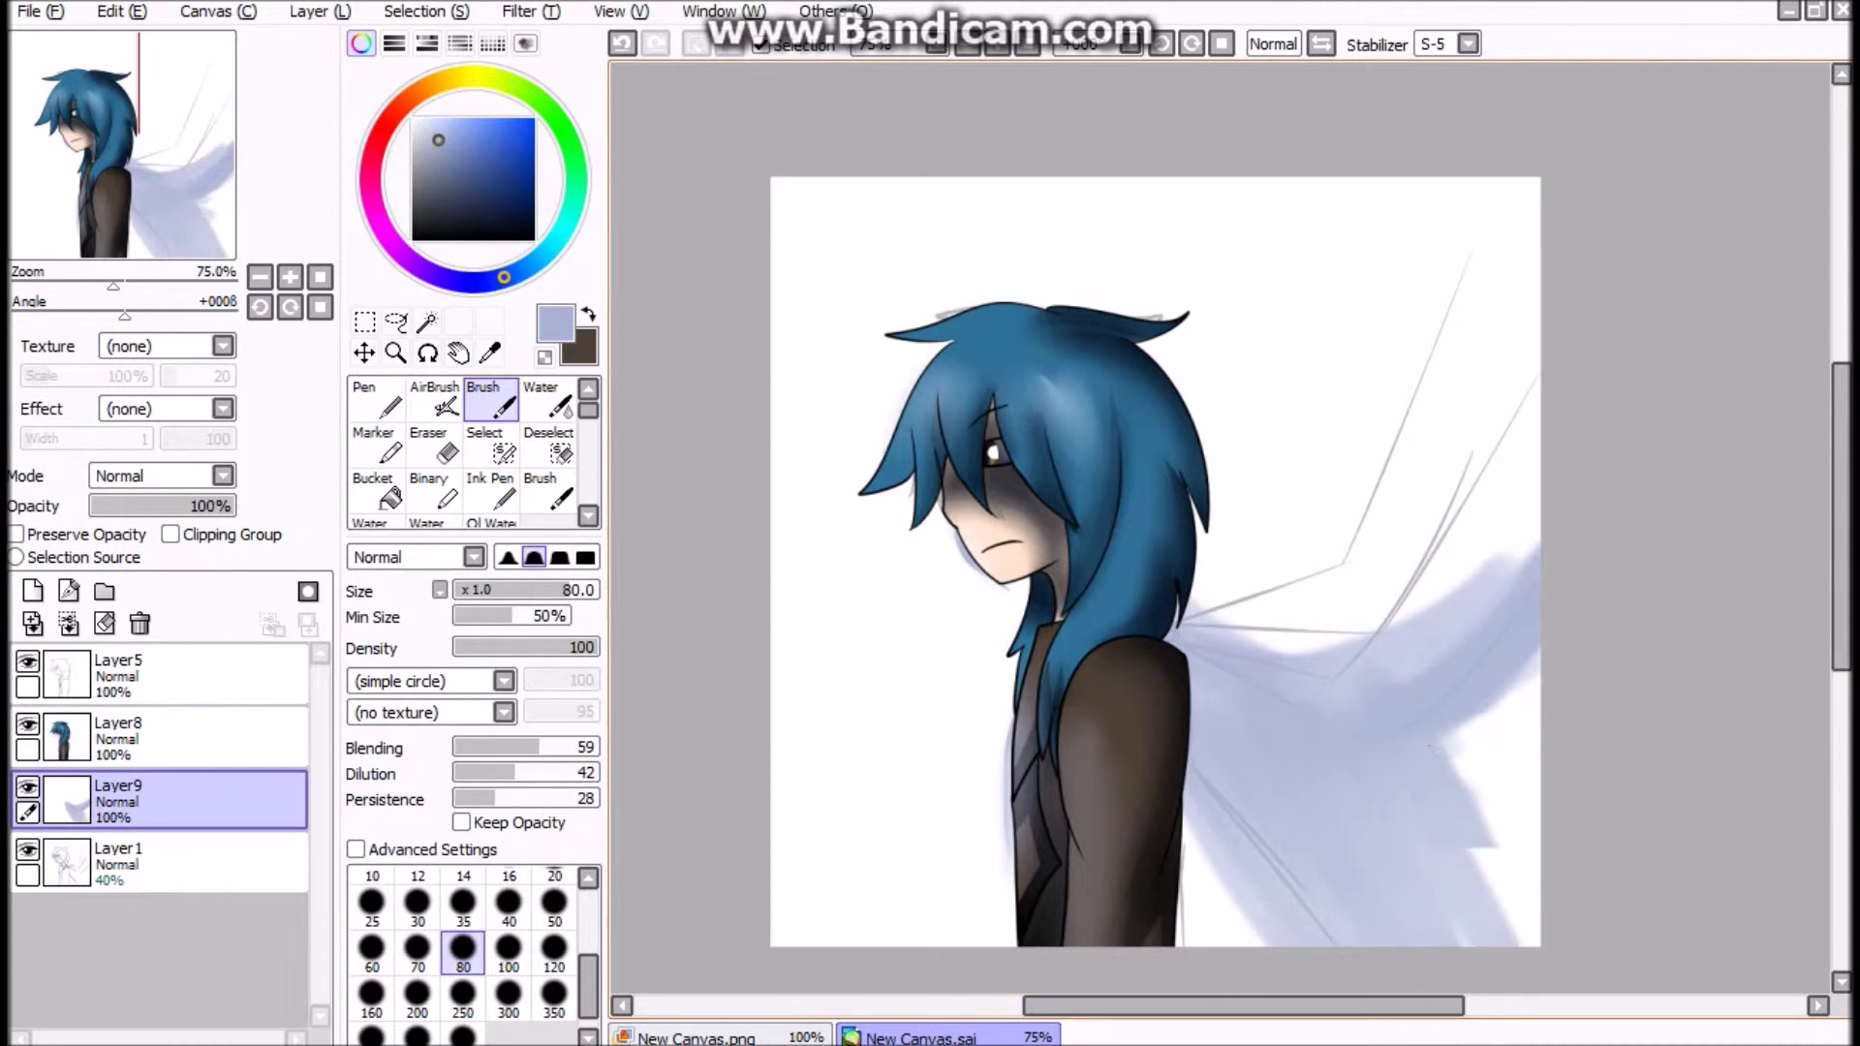
{"action": "left_click_drag", "start_coordinate": [1511, 834], "coordinate": [1424, 593]}
{"action": "left_click_drag", "start_coordinate": [1530, 455], "coordinate": [1347, 669]}
{"action": "key", "text": "ctrl"}
{"action": "left_click_drag", "start_coordinate": [1162, 953], "coordinate": [1071, 853]}
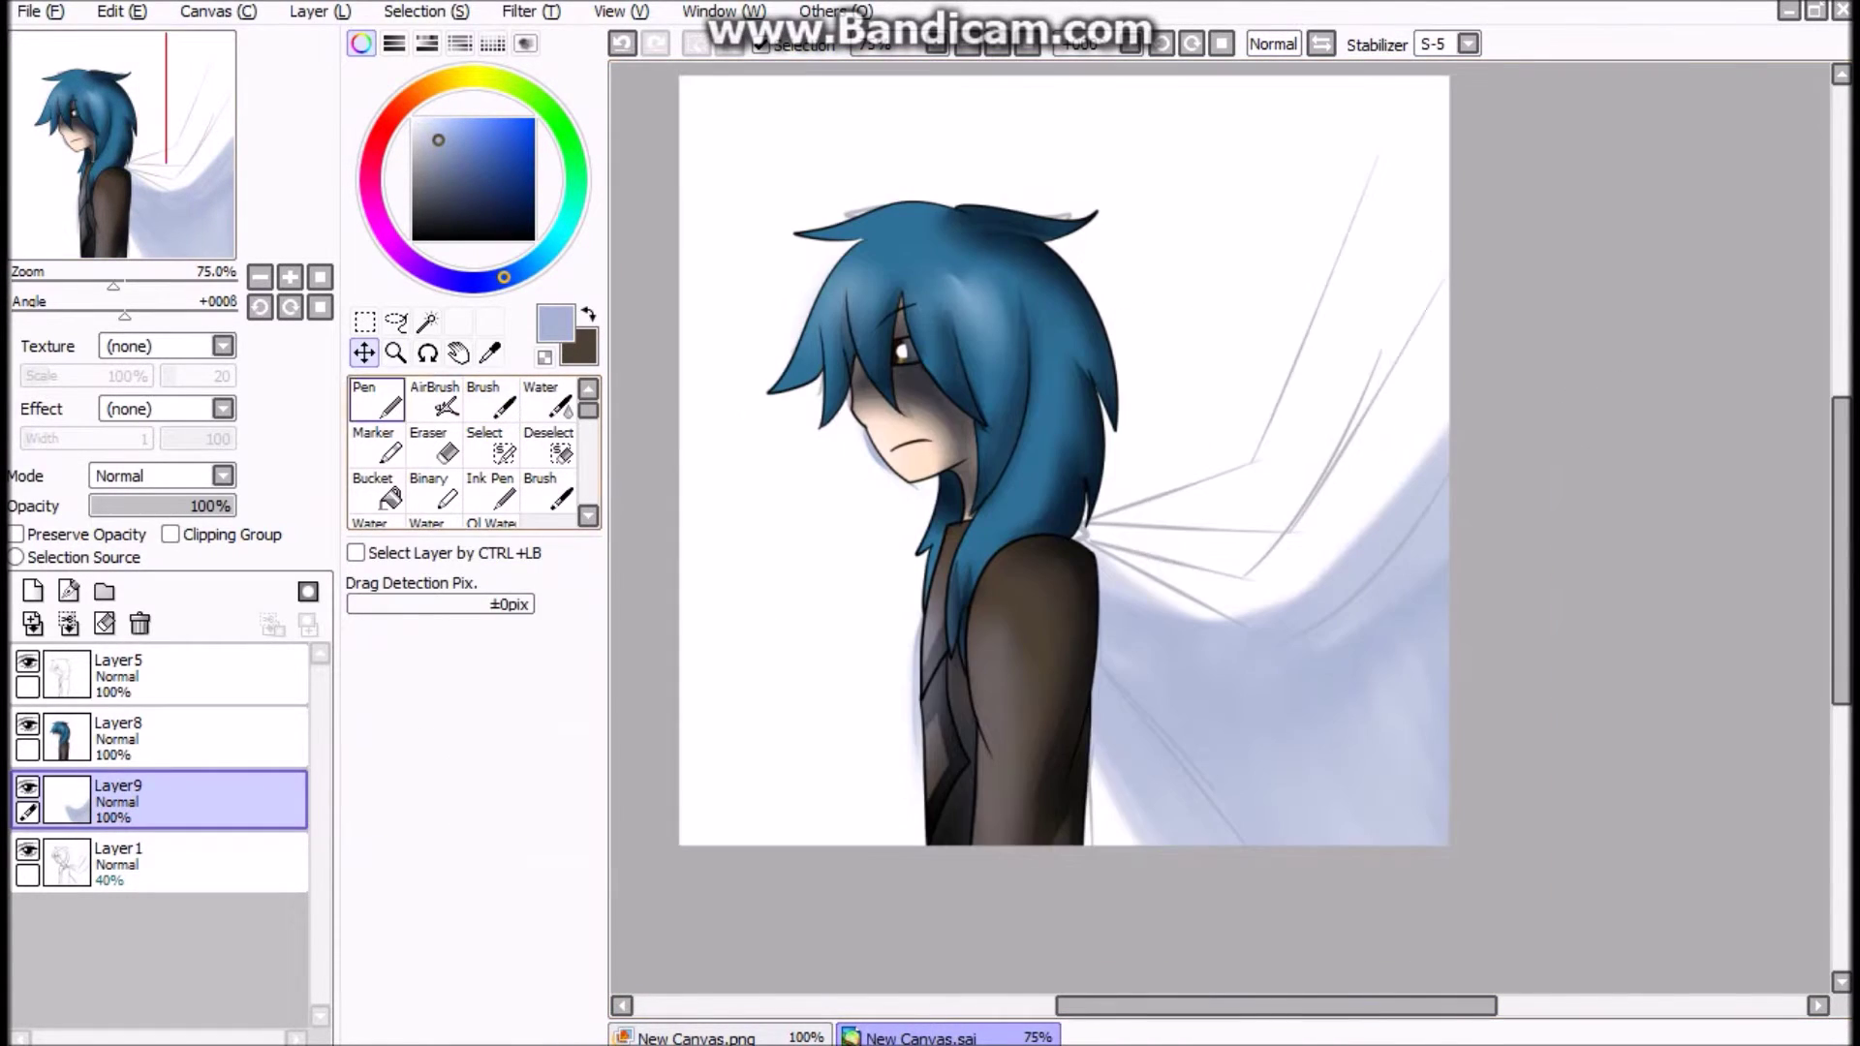
Step: Lower the sketch layer's opacity to 4% and erase the stray highlight color outside the face and coat with the 7 px eraser
{"action": "key", "text": "e"}
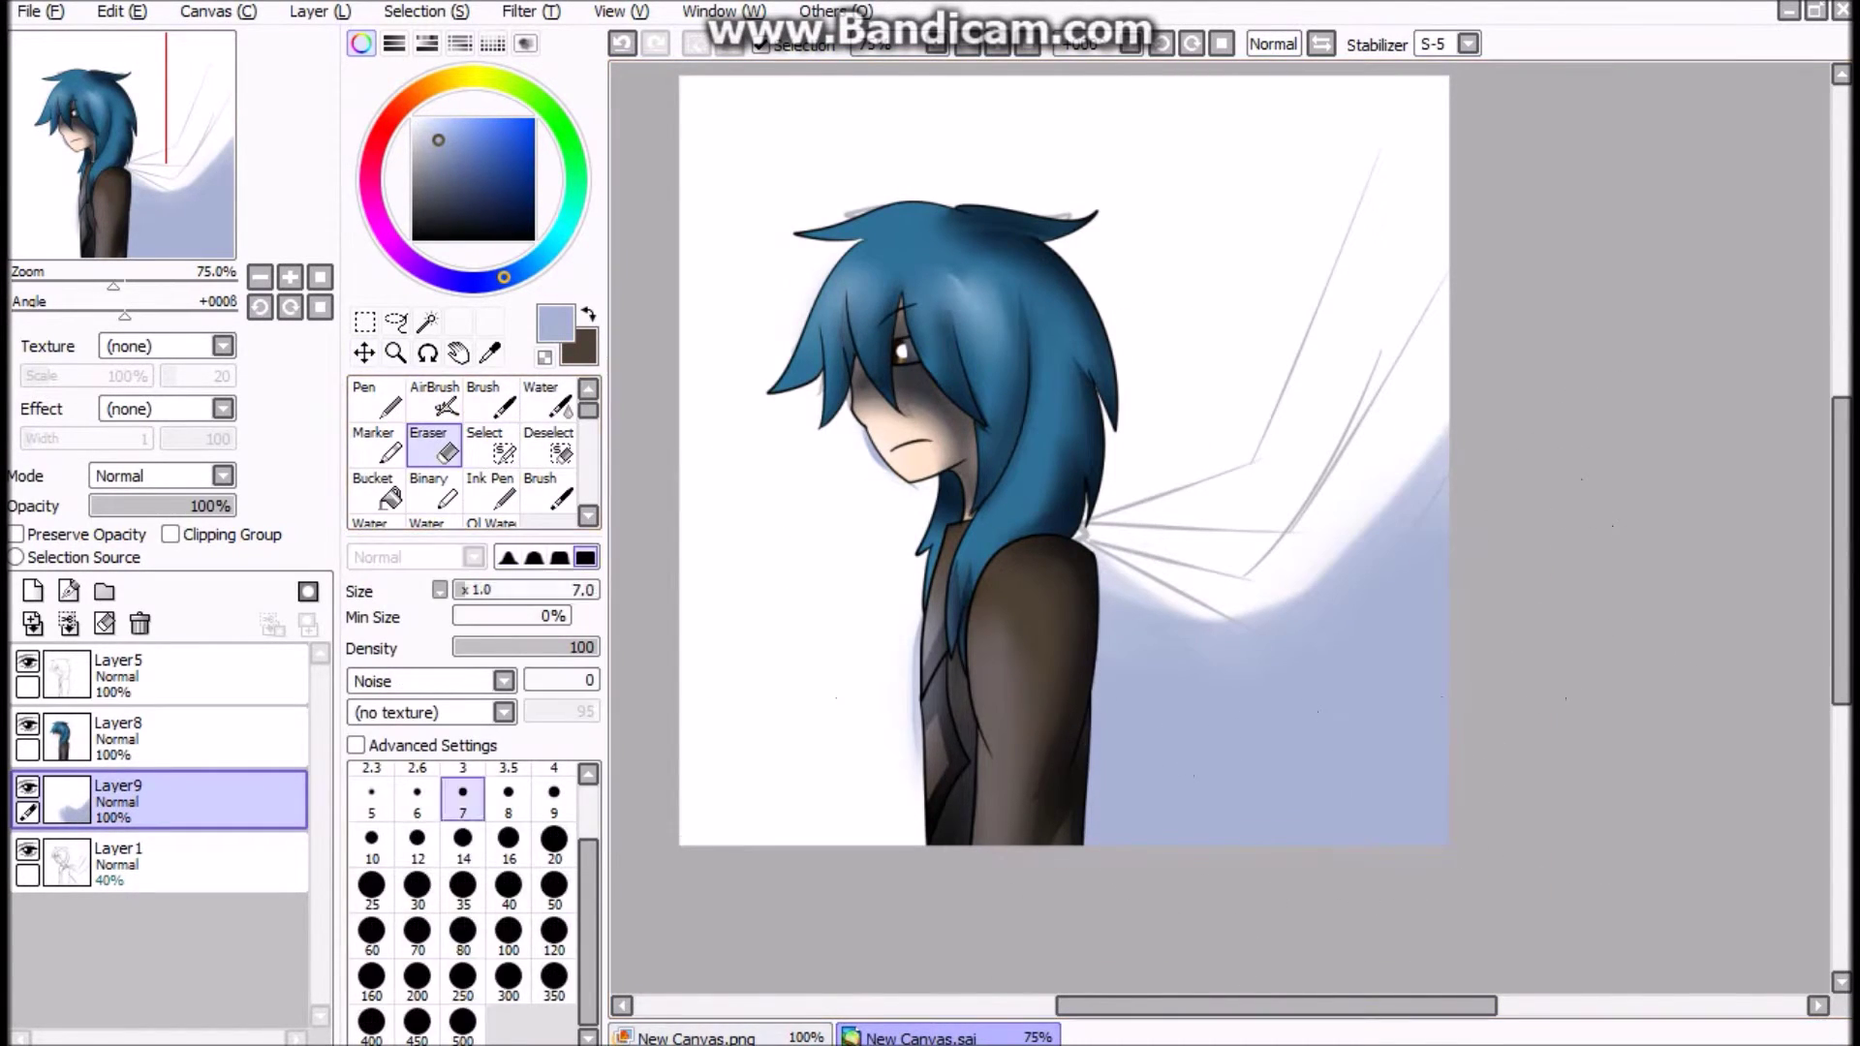
{"action": "left_click", "coordinate": [155, 862]}
{"action": "left_click_drag", "start_coordinate": [148, 505], "coordinate": [96, 506]}
{"action": "left_click", "coordinate": [155, 737]}
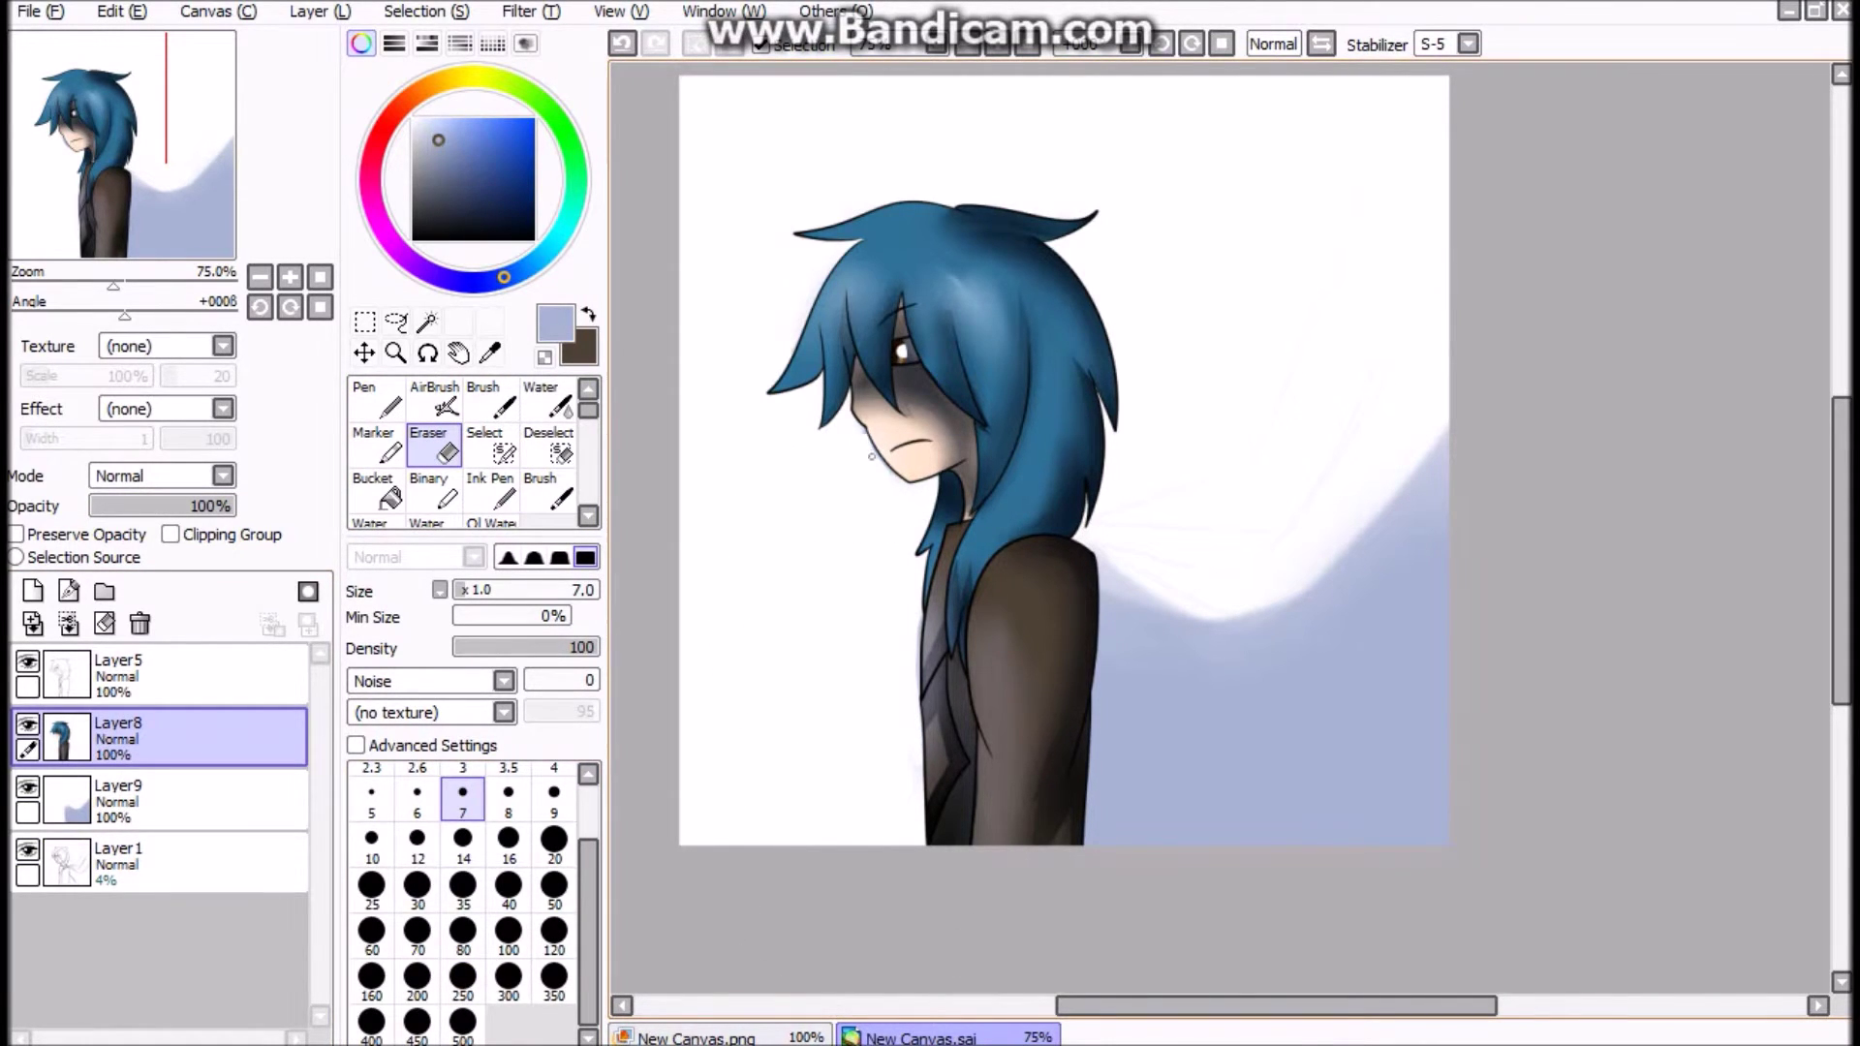
Step: Add a layer below the first wing layer, paint the wing's middle section with the 80 px brush, and add feather strokes to the lower section
{"action": "left_click", "coordinate": [155, 800]}
{"action": "left_click", "coordinate": [155, 862]}
{"action": "left_click", "coordinate": [32, 591]}
{"action": "key", "text": "b"}
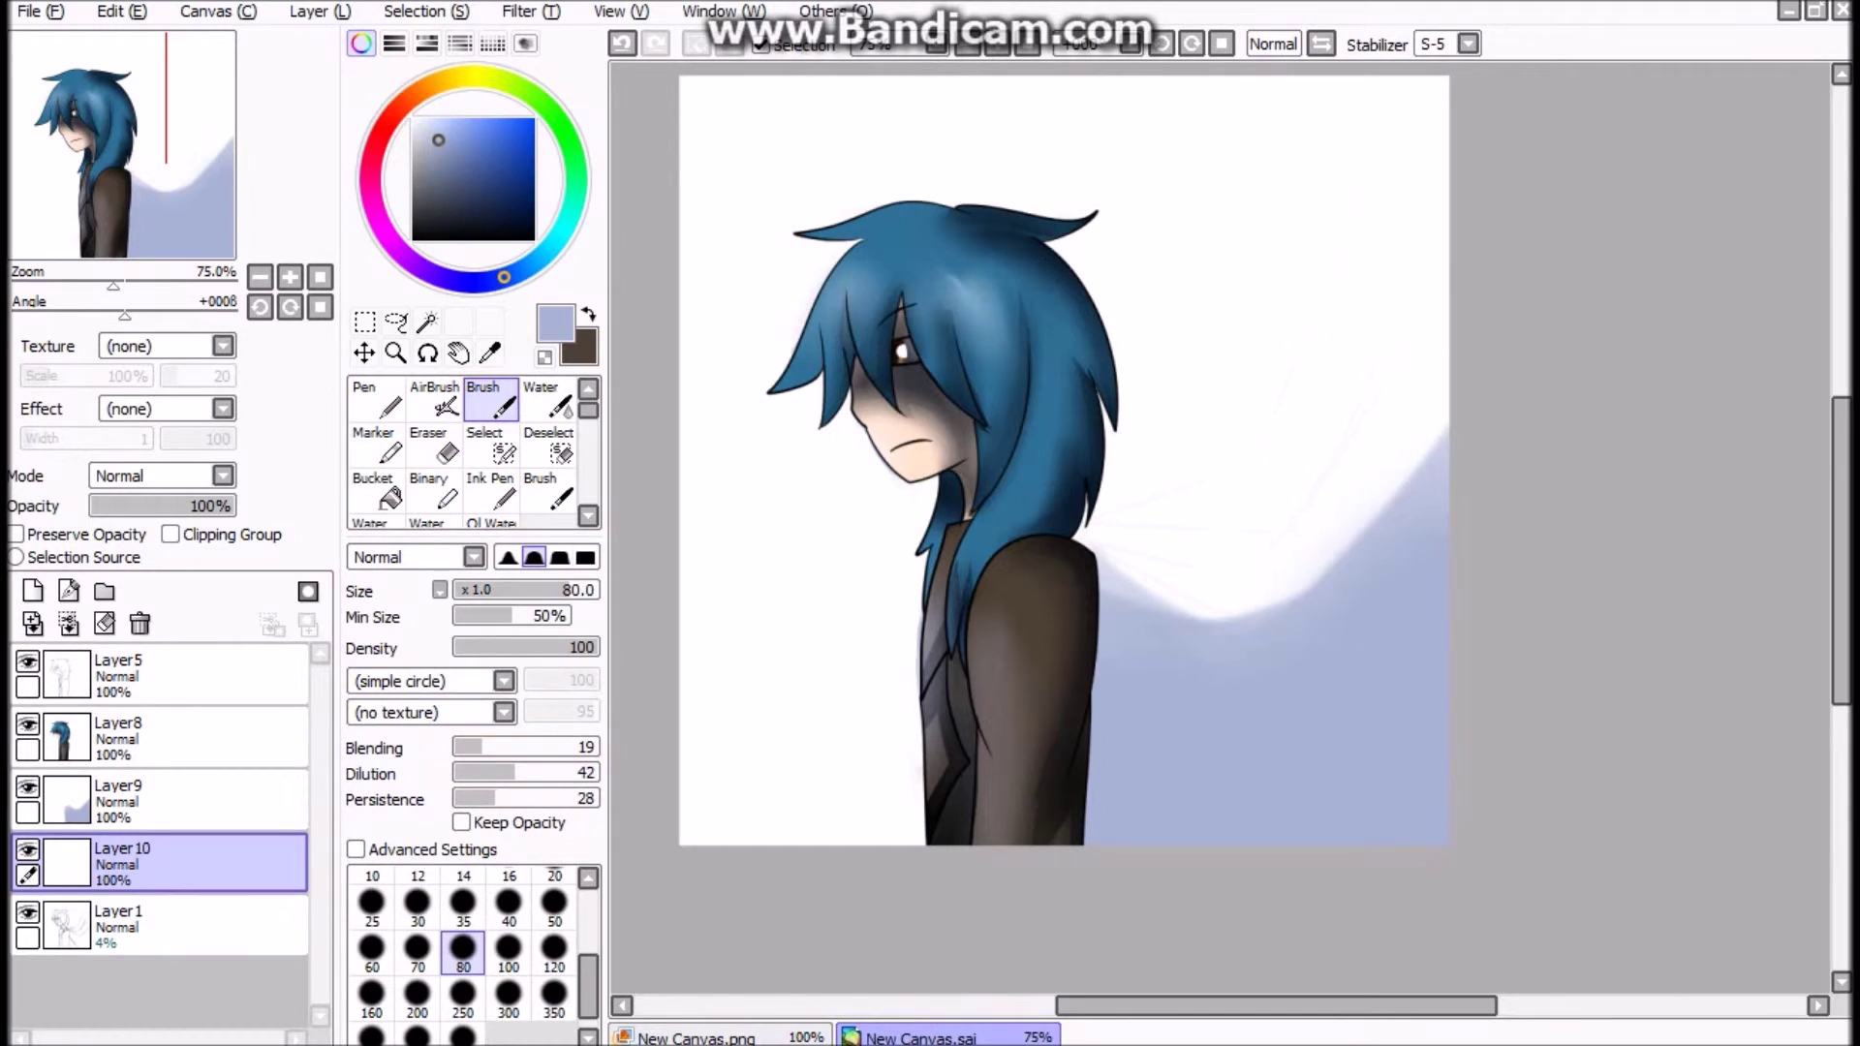
{"action": "mouse_move", "coordinate": [1017, 533]}
{"action": "left_mouse_down"}
{"action": "mouse_move", "coordinate": [1320, 519]}
{"action": "mouse_move", "coordinate": [1237, 623]}
{"action": "mouse_move", "coordinate": [1183, 581]}
{"action": "mouse_move", "coordinate": [1446, 233]}
{"action": "left_mouse_up"}
{"action": "left_click", "coordinate": [155, 799]}
{"action": "mouse_move", "coordinate": [1088, 665]}
{"action": "left_mouse_down"}
{"action": "mouse_move", "coordinate": [1320, 772]}
{"action": "mouse_move", "coordinate": [1379, 672]}
{"action": "mouse_move", "coordinate": [1156, 742]}
{"action": "left_mouse_up"}
Step: Pick dark navy and paint the wing's upper section on a new layer directly above the sketch
{"action": "left_click", "coordinate": [493, 213]}
{"action": "left_click", "coordinate": [155, 926]}
{"action": "left_click", "coordinate": [32, 591]}
{"action": "mouse_move", "coordinate": [1104, 485]}
{"action": "left_mouse_down"}
{"action": "mouse_move", "coordinate": [1246, 353]}
{"action": "mouse_move", "coordinate": [1131, 559]}
{"action": "mouse_move", "coordinate": [1432, 553]}
{"action": "mouse_move", "coordinate": [1374, 299]}
{"action": "mouse_move", "coordinate": [1104, 543]}
{"action": "left_mouse_up"}
Step: Merge the wing layers into one, and extend the wing's dark tip up to the canvas edge
{"action": "left_click", "coordinate": [155, 862]}
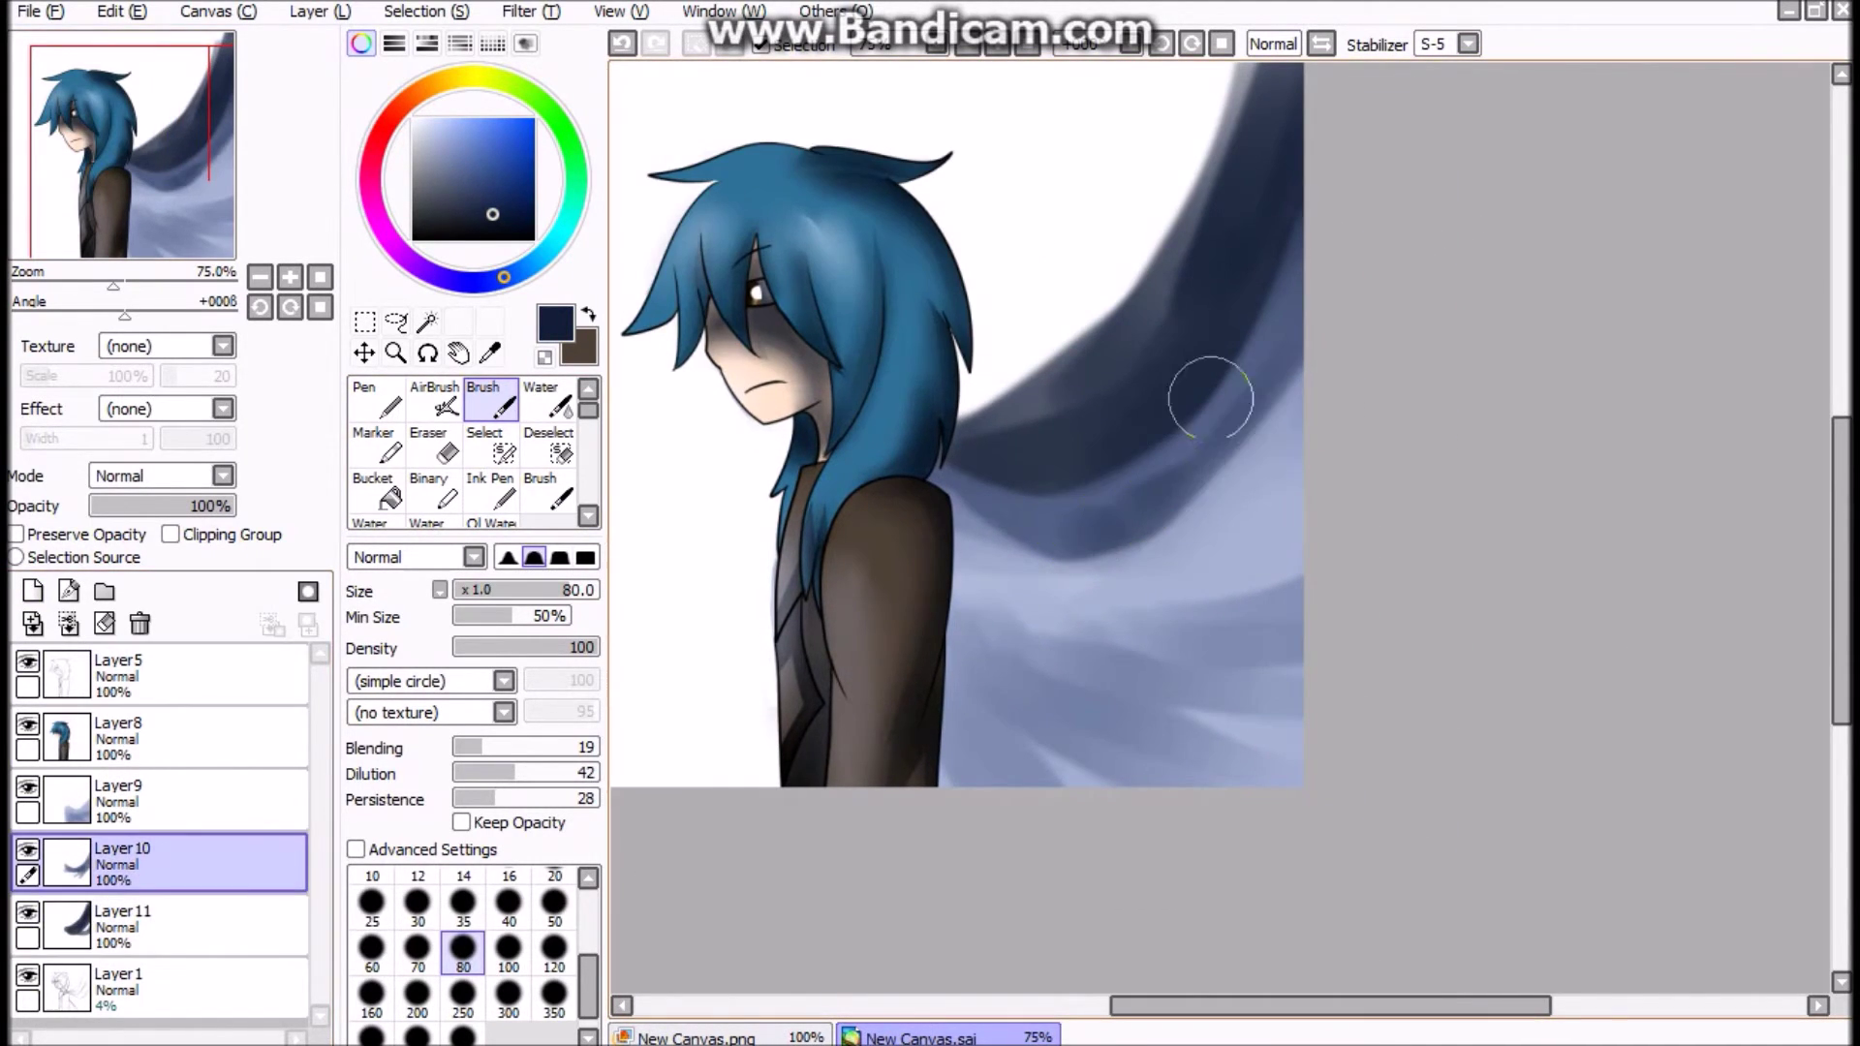
{"action": "key", "text": "ctrl+e"}
{"action": "key", "text": "ctrl+e"}
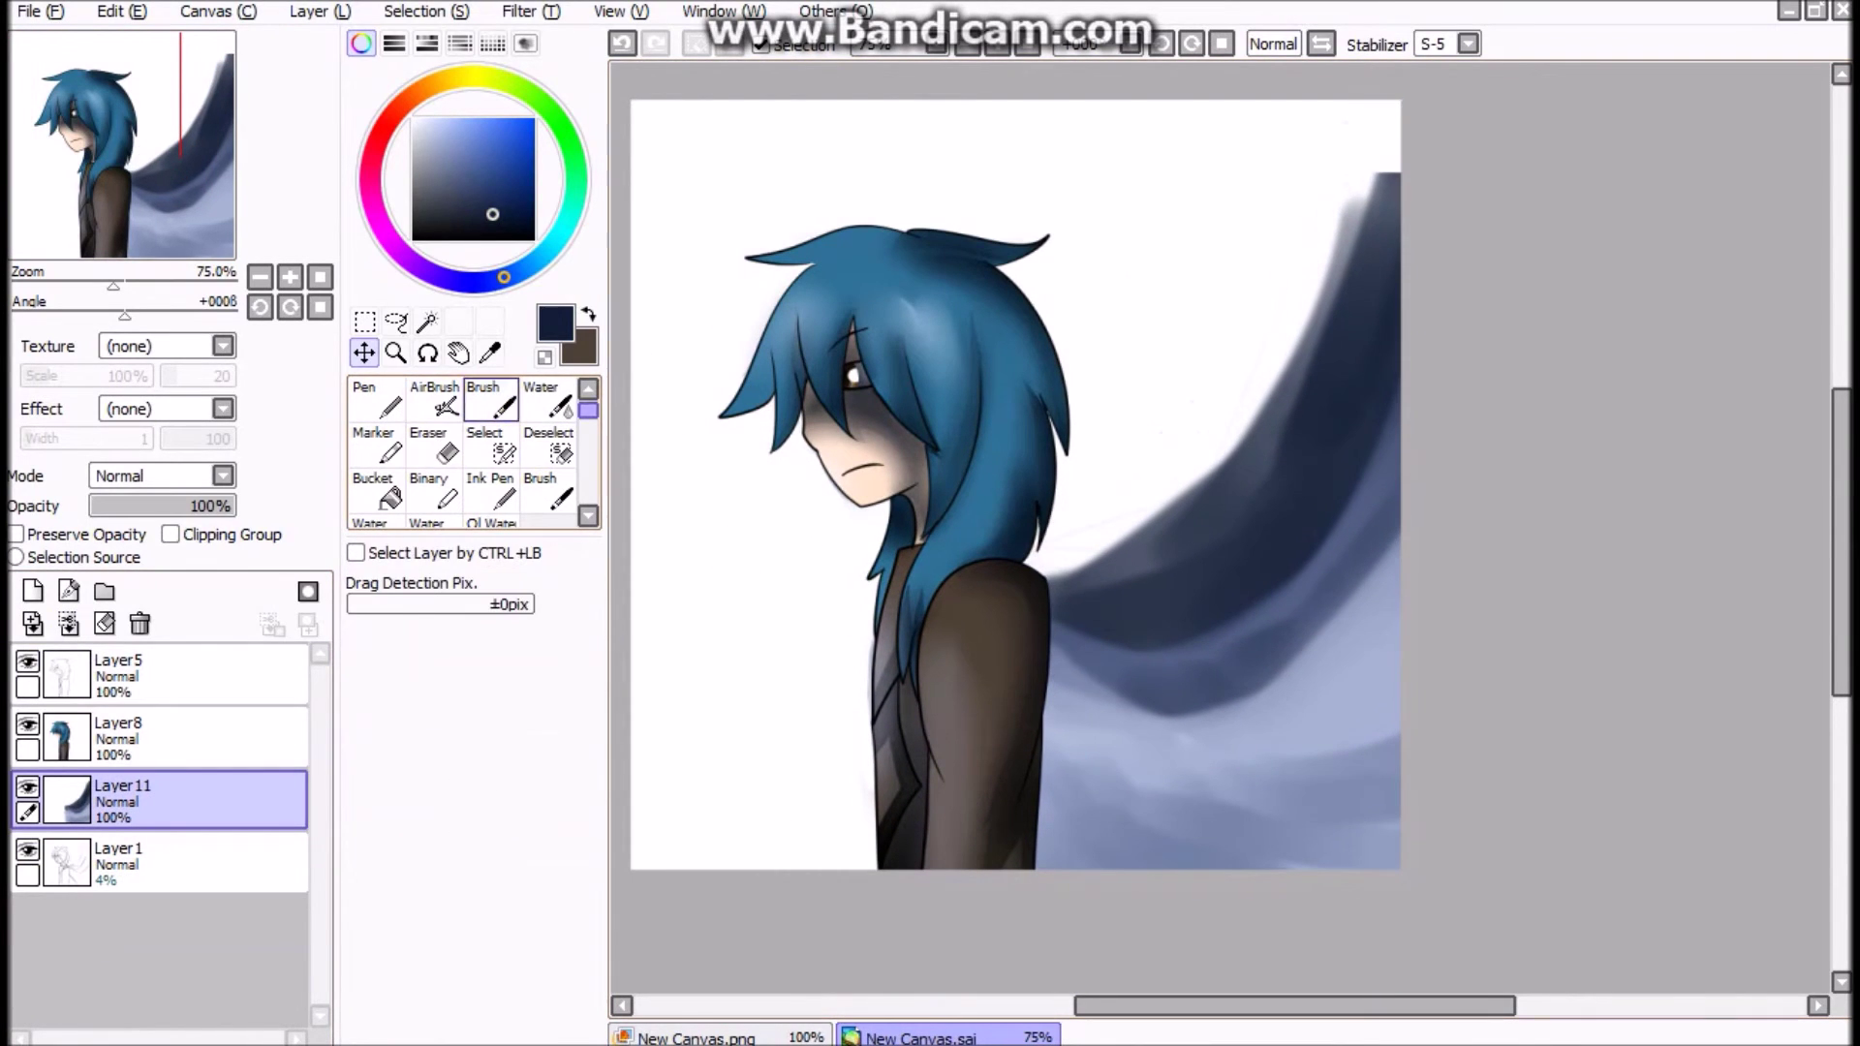
{"action": "mouse_move", "coordinate": [1376, 225]}
{"action": "left_mouse_down"}
{"action": "mouse_move", "coordinate": [1329, 415]}
{"action": "mouse_move", "coordinate": [1347, 456]}
{"action": "left_mouse_up"}
{"action": "scroll", "coordinate": [1066, 485], "scroll_direction": "left", "scroll_amount": 2}
Step: Replace the sketch layer with a new bottom layer filled with black using the Bucket
{"action": "left_click", "coordinate": [155, 736]}
{"action": "left_click", "coordinate": [155, 862]}
{"action": "left_click", "coordinate": [139, 623]}
{"action": "left_click", "coordinate": [32, 591]}
{"action": "left_click", "coordinate": [473, 237]}
{"action": "left_click", "coordinate": [390, 494]}
{"action": "left_click", "coordinate": [1066, 193]}
Step: Paint a white glow around the character on the black background with a large AirBrush
{"action": "left_click", "coordinate": [434, 397]}
{"action": "left_click", "coordinate": [463, 981]}
{"action": "left_click", "coordinate": [413, 118]}
{"action": "mouse_move", "coordinate": [877, 436]}
{"action": "left_mouse_down"}
{"action": "mouse_move", "coordinate": [973, 839]}
{"action": "mouse_move", "coordinate": [789, 374]}
{"action": "mouse_move", "coordinate": [1143, 353]}
{"action": "mouse_move", "coordinate": [1337, 582]}
{"action": "mouse_move", "coordinate": [1347, 232]}
{"action": "left_mouse_up"}
Step: Smooth the white glow into the black background with the 250 px Blur brush
{"action": "scroll", "coordinate": [465, 446], "scroll_direction": "down", "scroll_amount": 2}
{"action": "left_click", "coordinate": [548, 489]}
{"action": "mouse_move", "coordinate": [823, 823]}
{"action": "left_mouse_down"}
{"action": "mouse_move", "coordinate": [1101, 187]}
{"action": "mouse_move", "coordinate": [1308, 407]}
{"action": "left_mouse_up"}
{"action": "scroll", "coordinate": [465, 451], "scroll_direction": "up", "scroll_amount": 2}
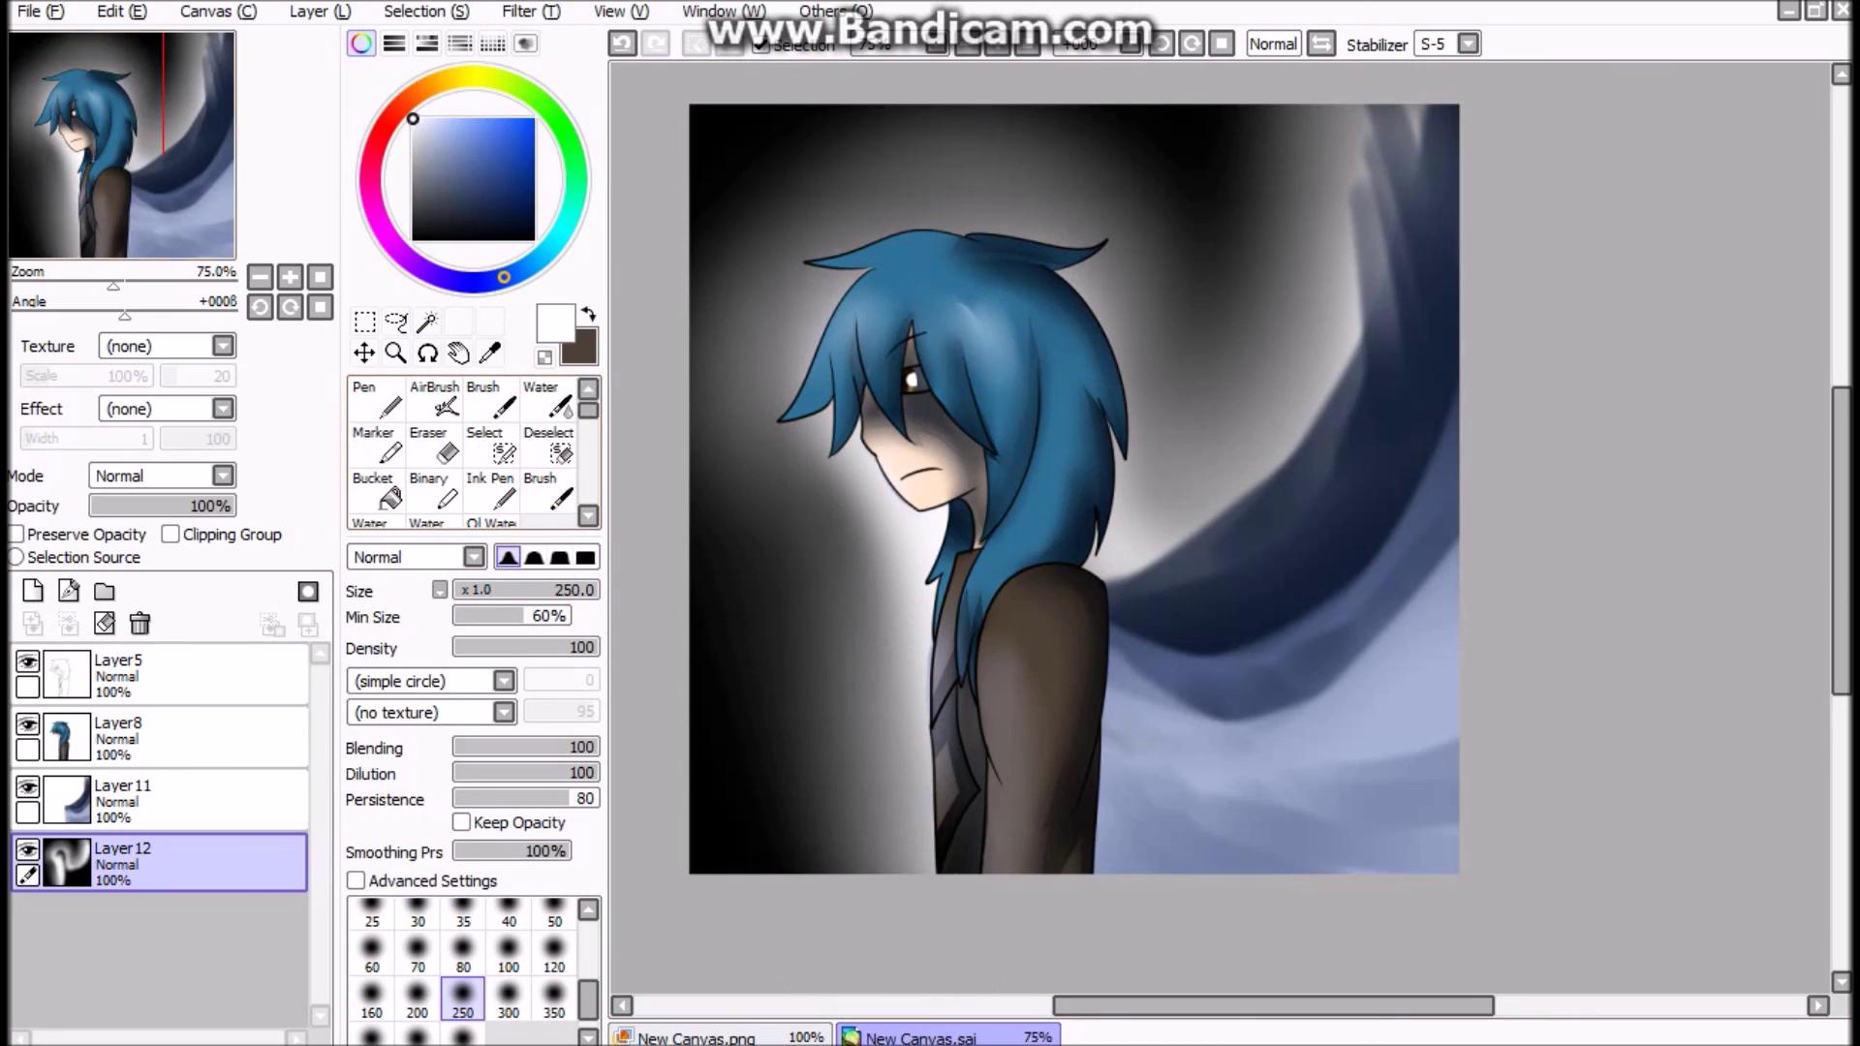